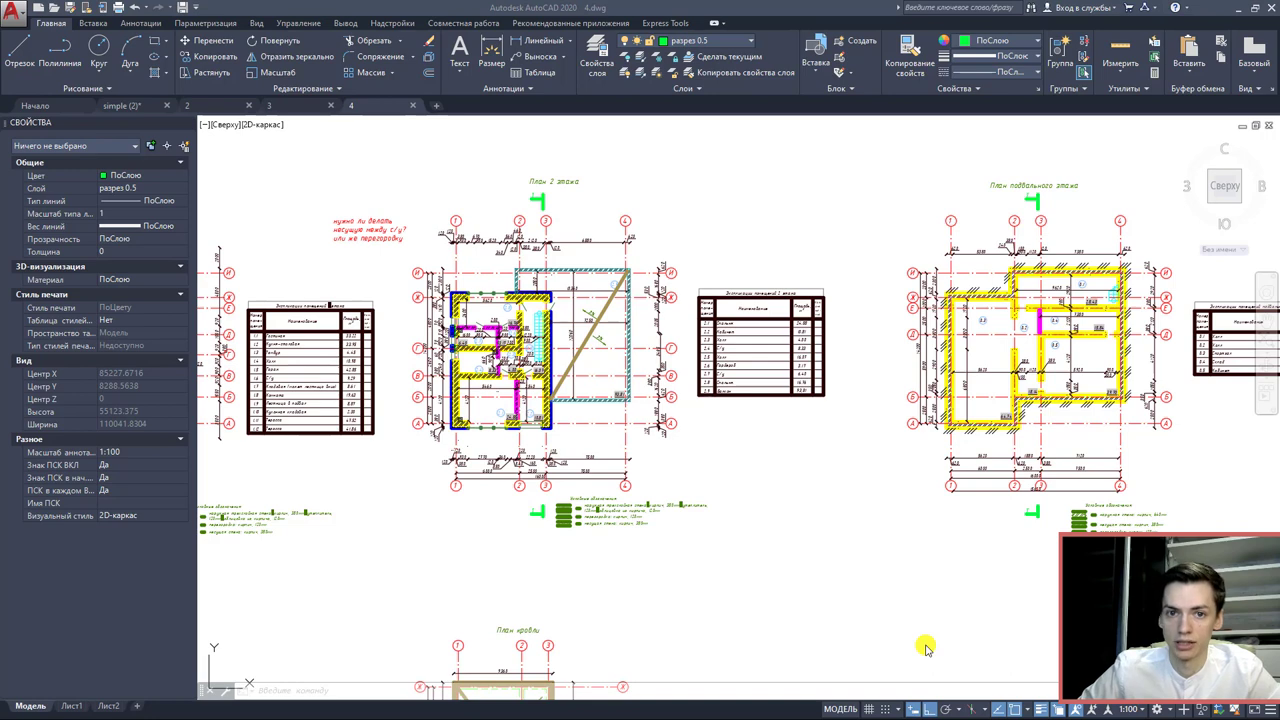
- Look over the floor plans, the roof plan and the row of facades, including the facade with the note about missing hatching
scroll(910, 645, down, 5)
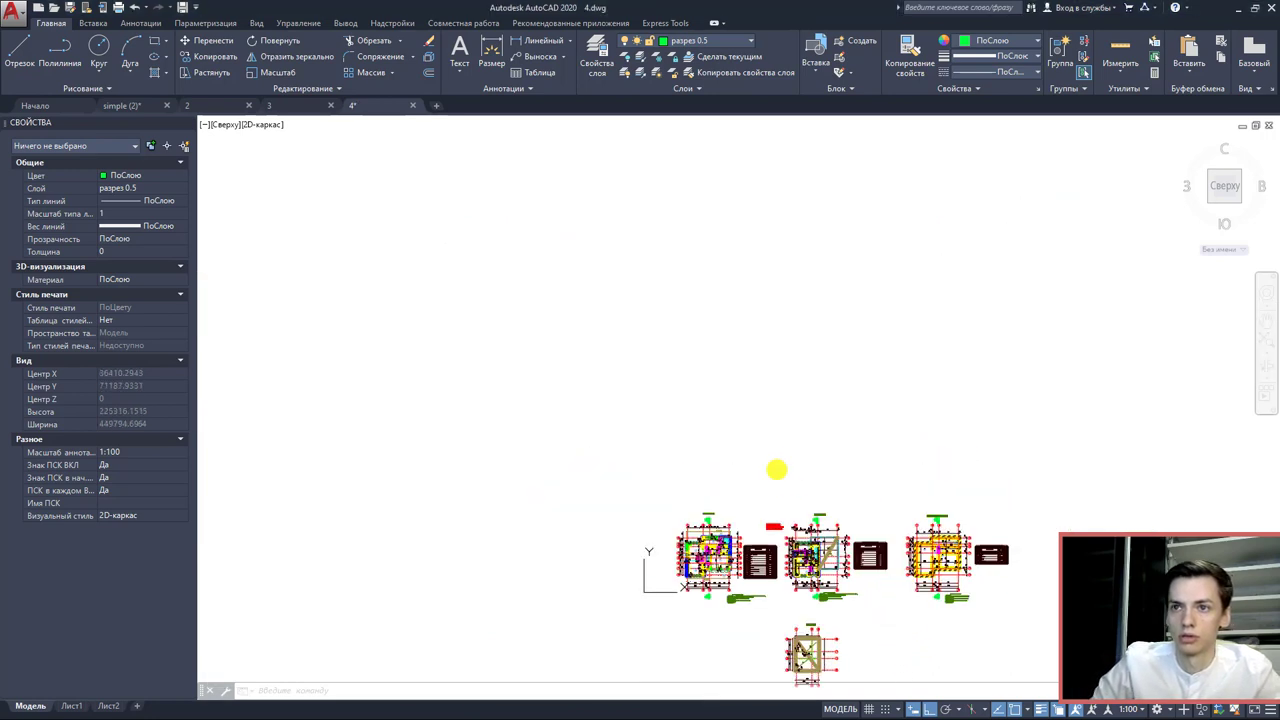
scroll(851, 562, down, 2)
scroll(851, 562, up, 5)
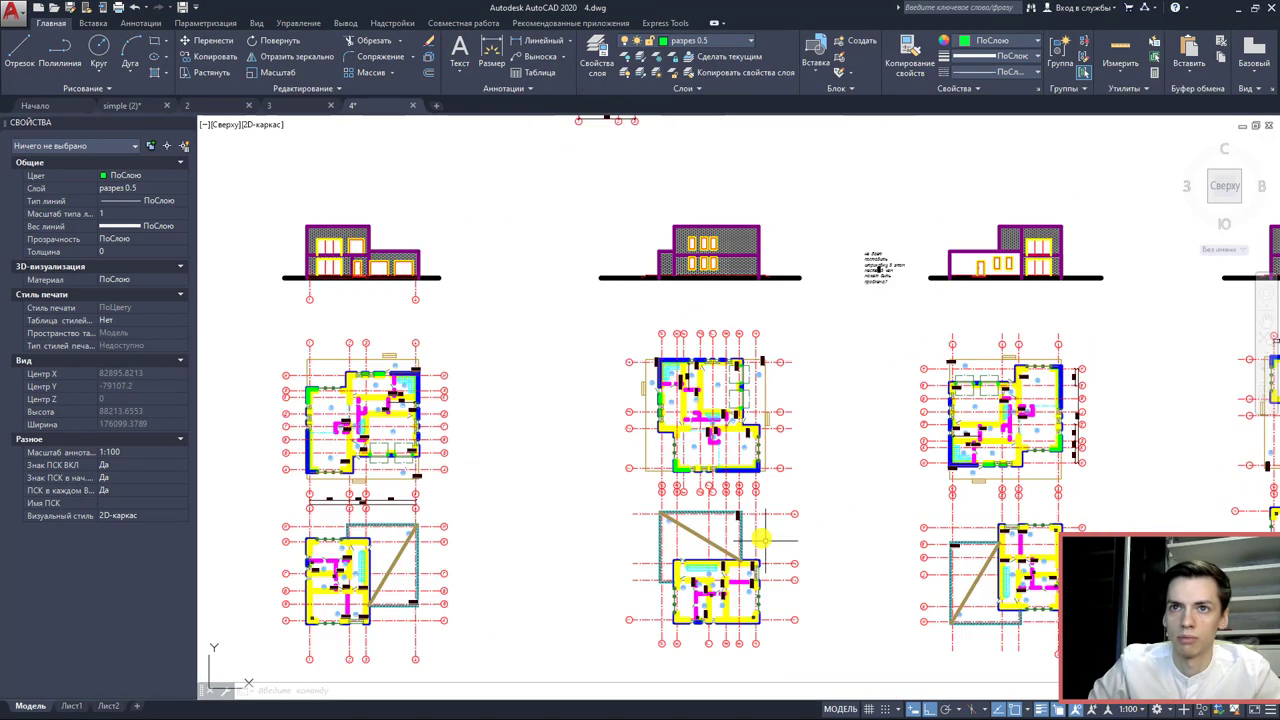
scroll(845, 621, down, 2)
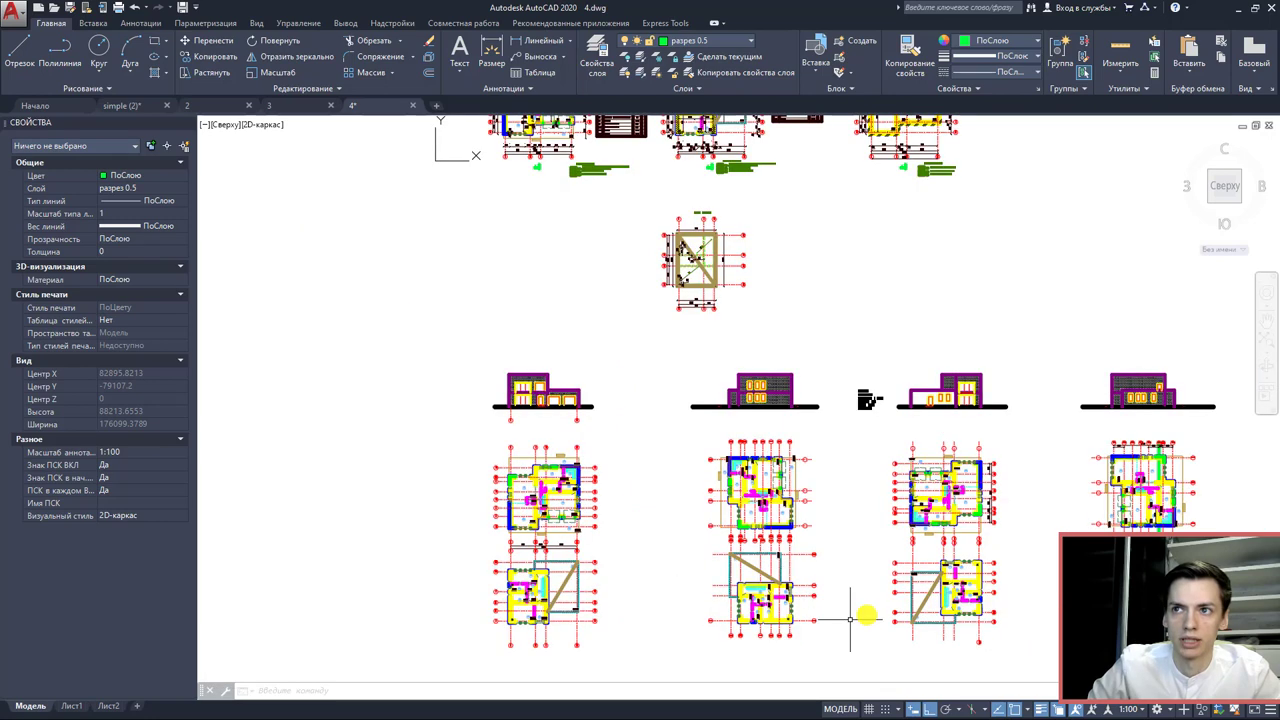
middle_drag(863, 608, 665, 368)
middle_drag(1030, 529, 990, 523)
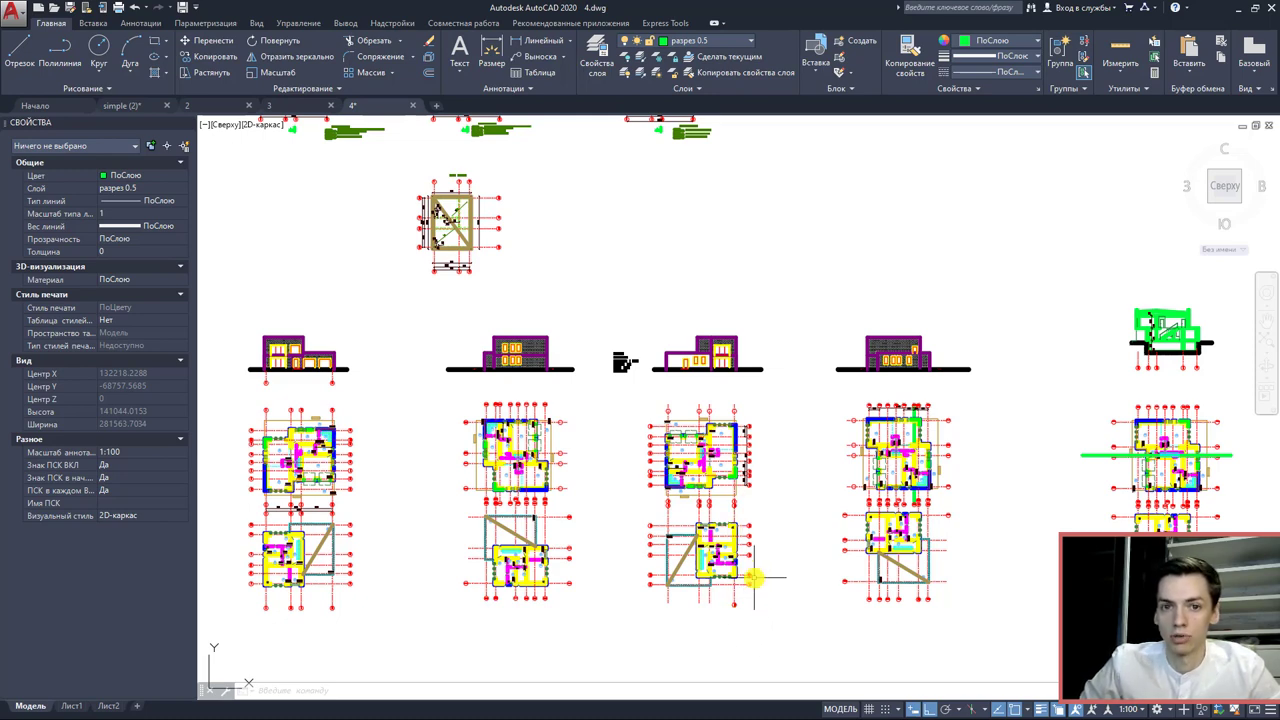
scroll(640, 335, up, 6)
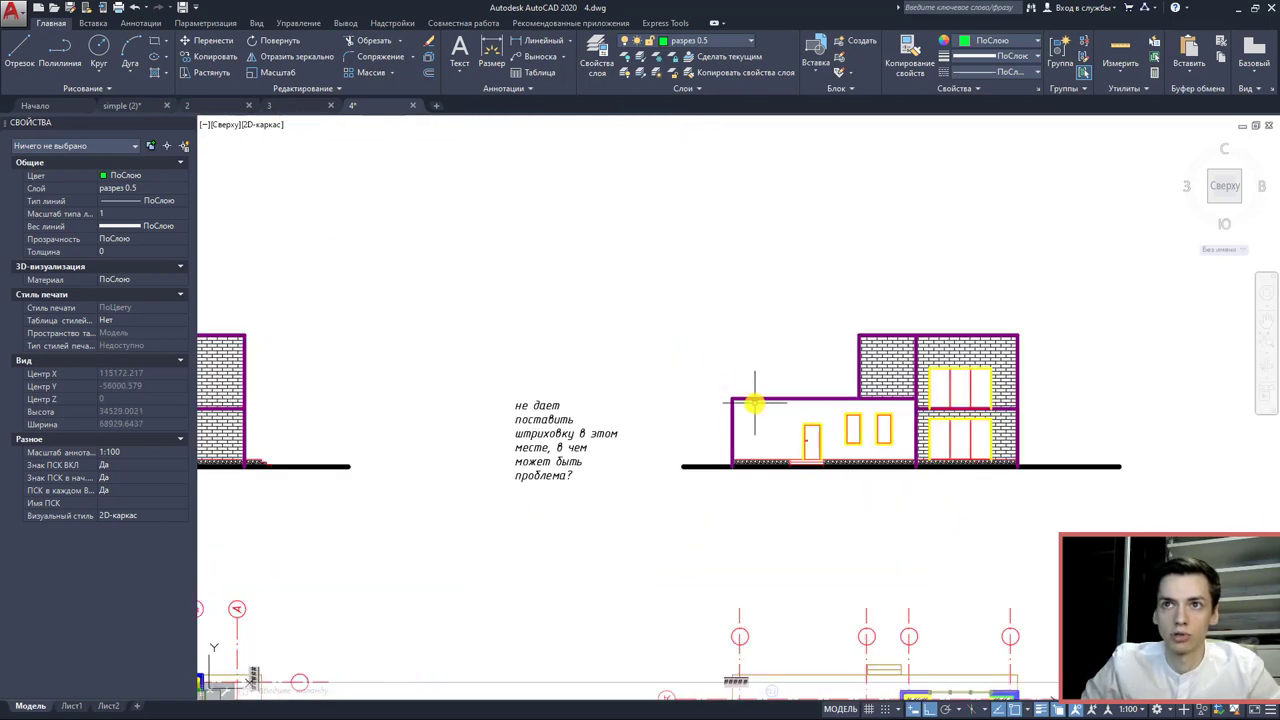
scroll(757, 400, down, 4)
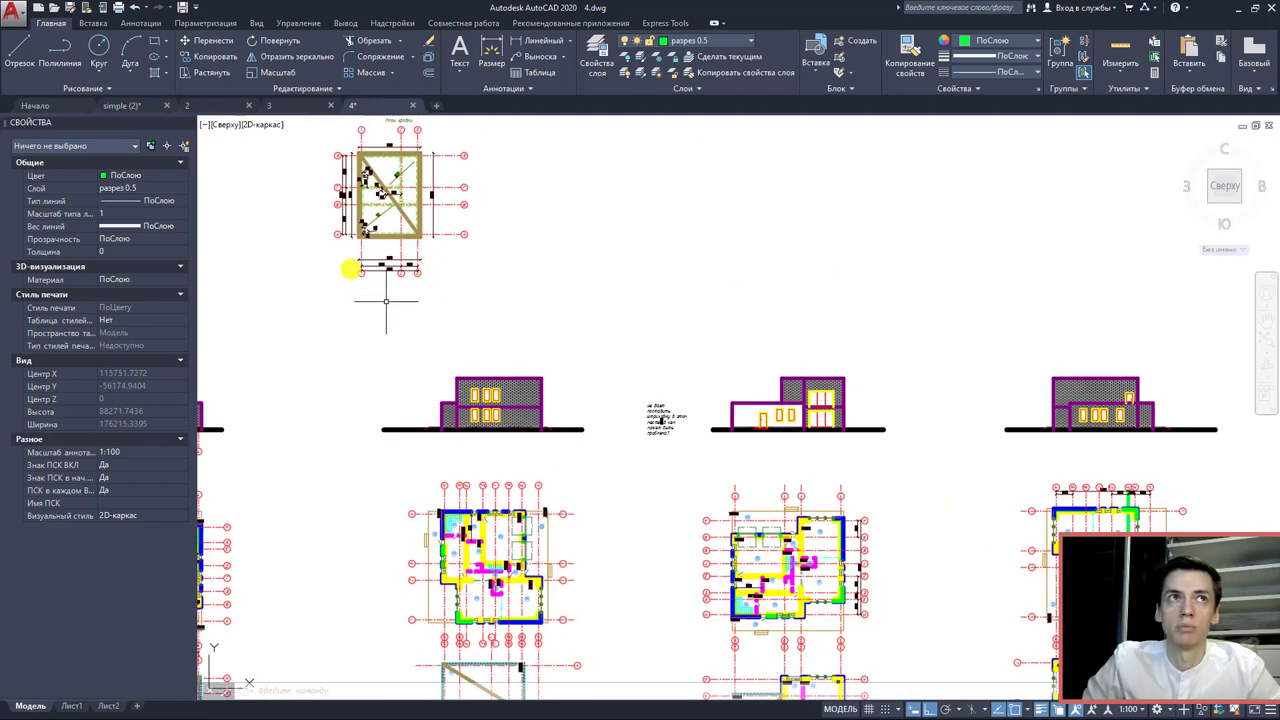
click(19, 50)
click(740, 228)
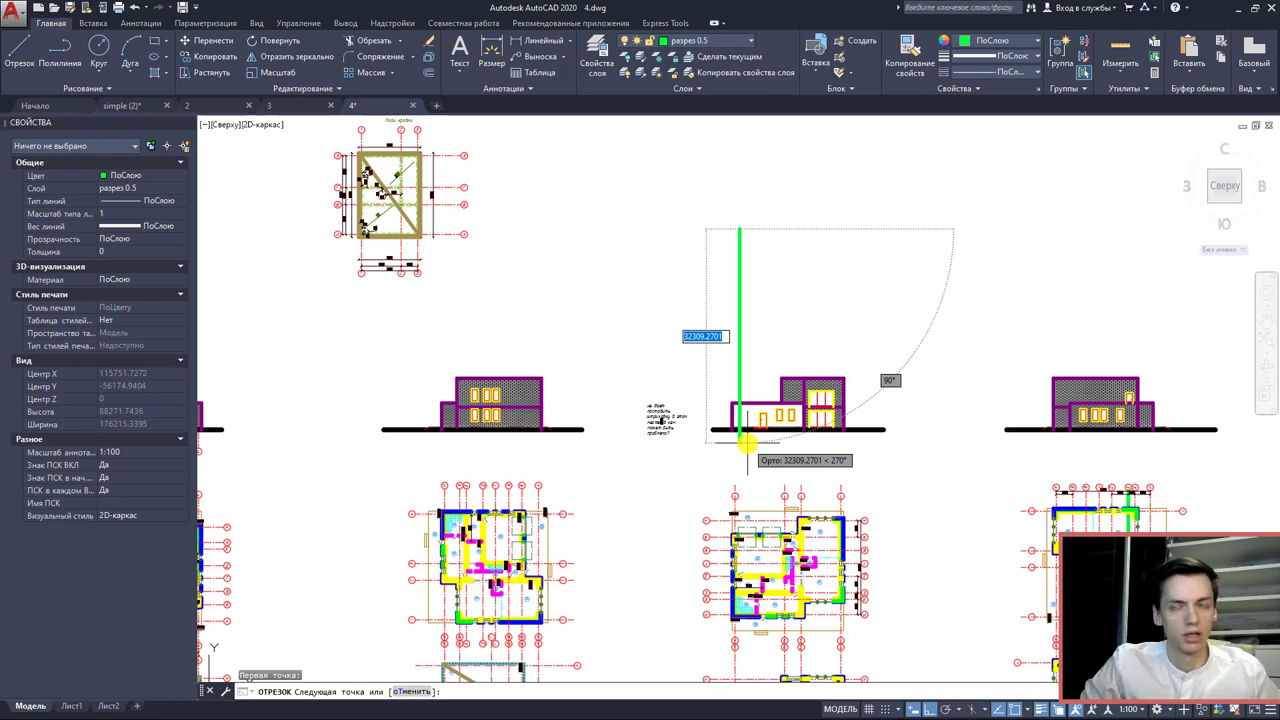
key(Escape)
- Review the drawing's layer list with its colours, linetypes and lineweights, including the сантех приборы layer
middle_drag(762, 543, 689, 345)
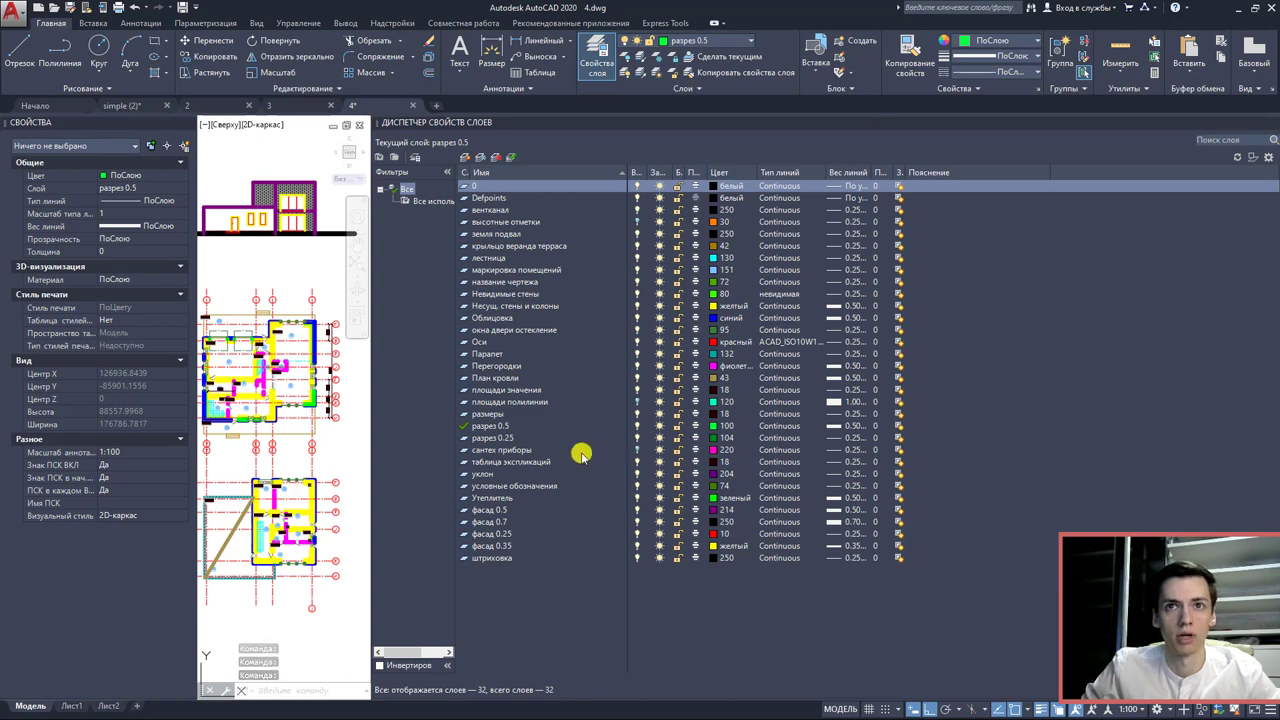
click(637, 450)
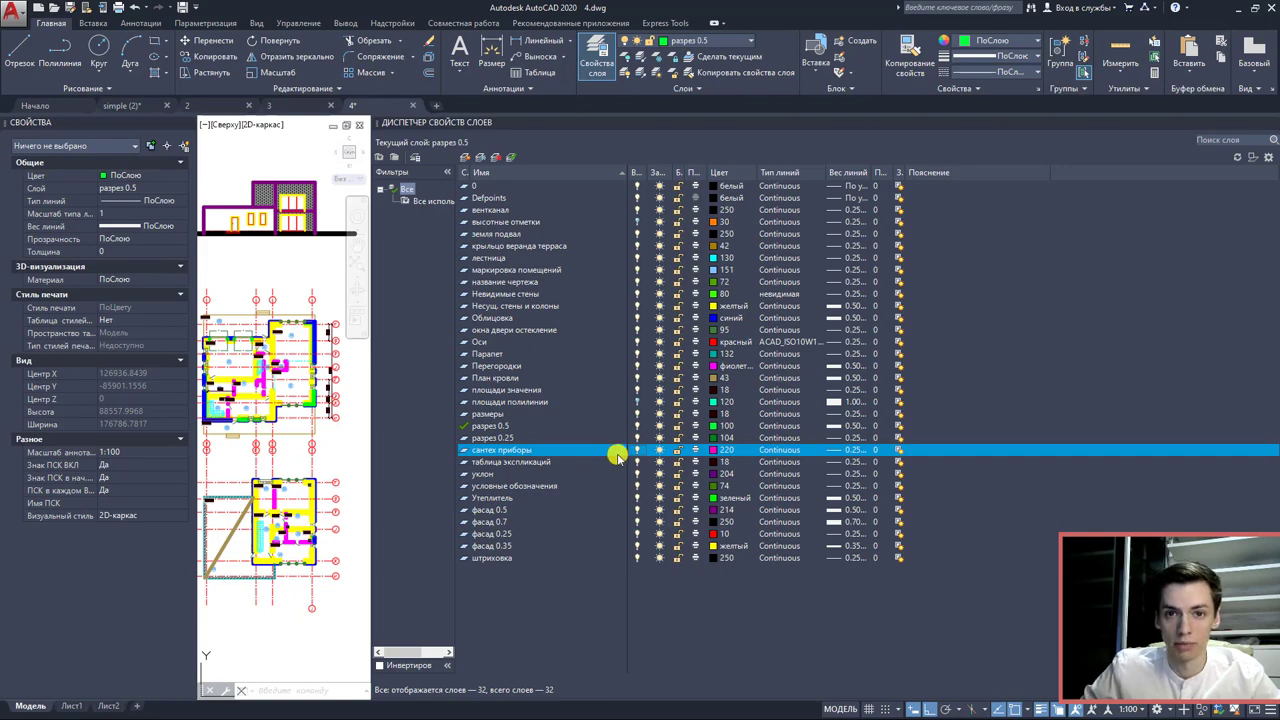
click(597, 55)
- Delete axis 4 together with the axis markers at both of its ends from the second-floor plan (План 2 этажа)
scroll(572, 290, down, 5)
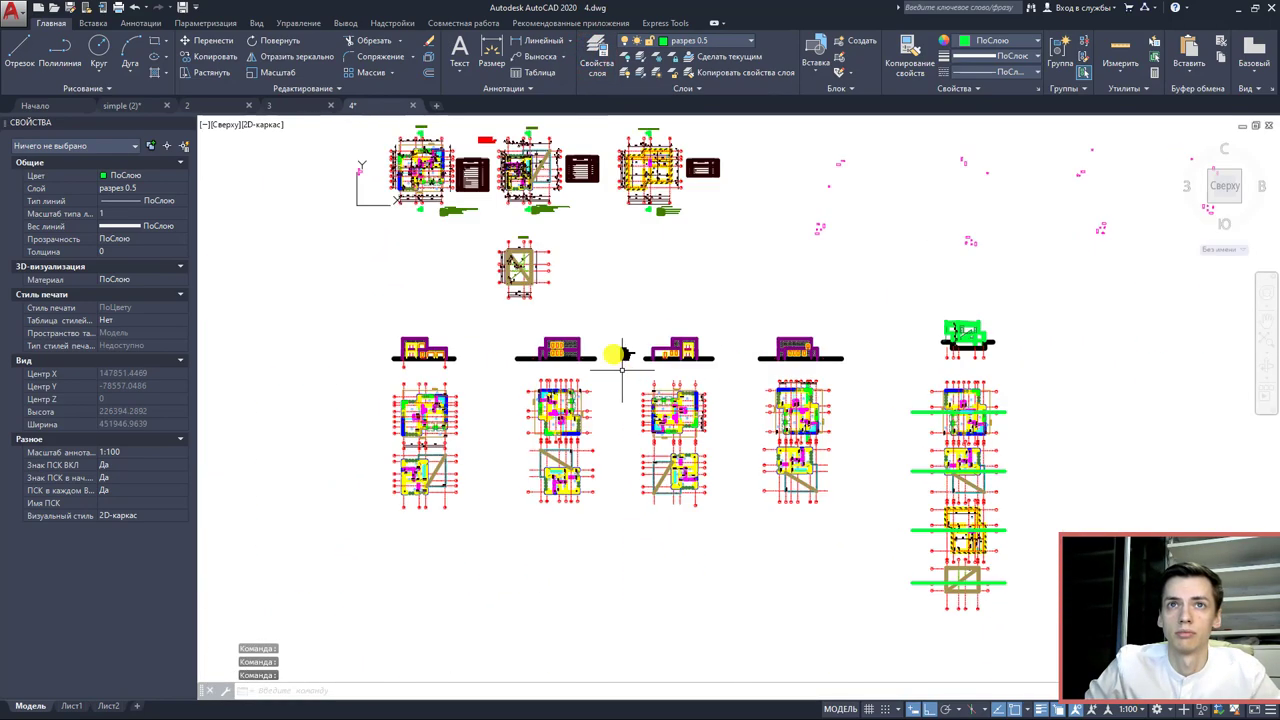
scroll(551, 243, up, 10)
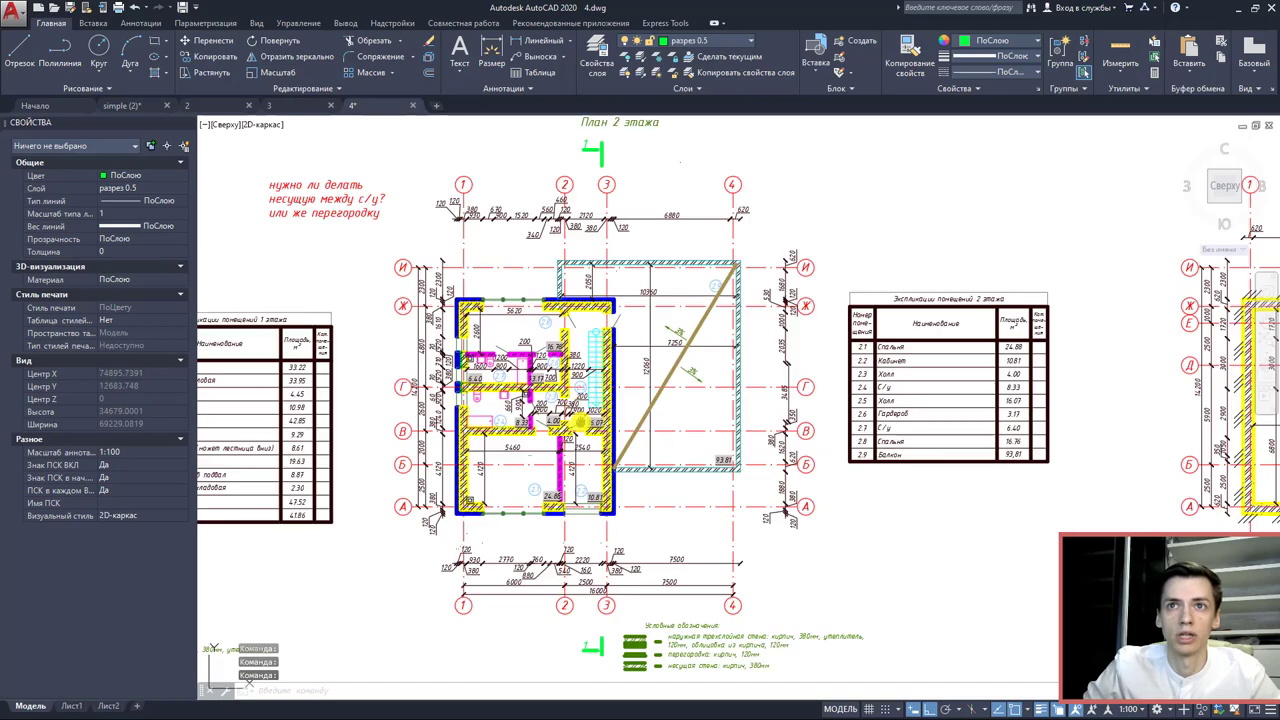
scroll(590, 415, up, 1)
scroll(752, 605, up, 1)
click(752, 605)
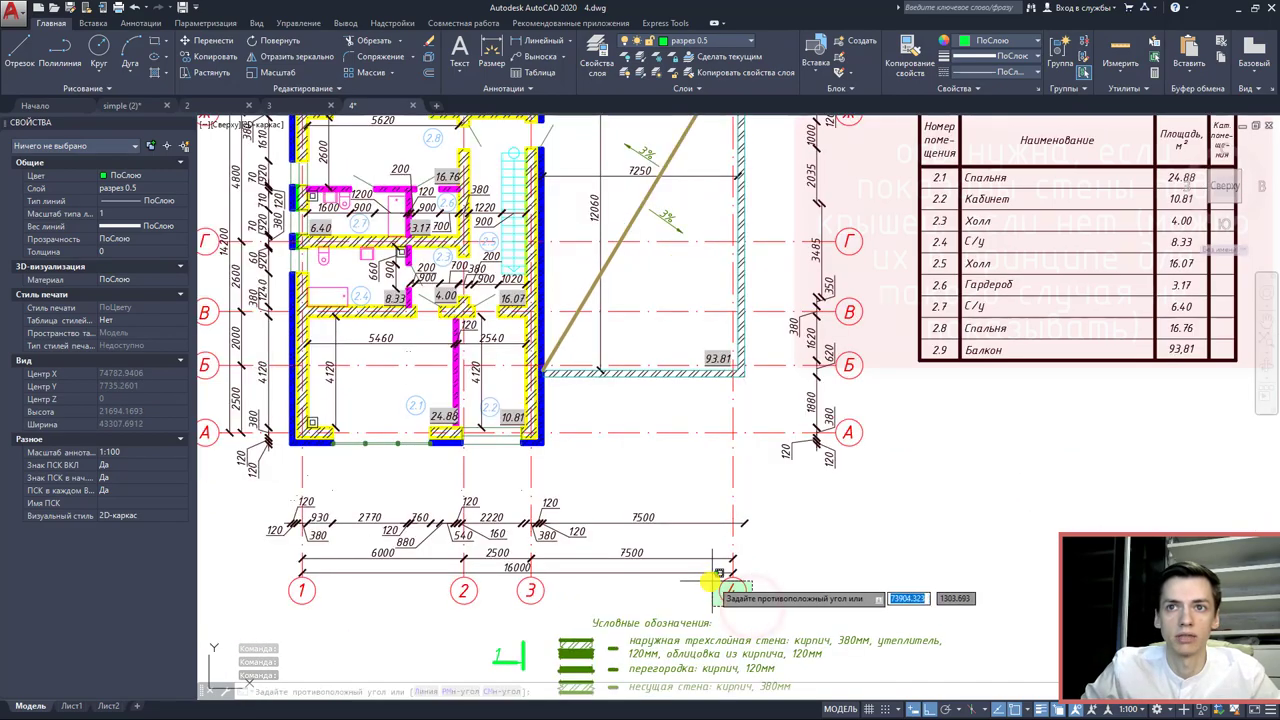
click(710, 571)
click(742, 507)
click(708, 453)
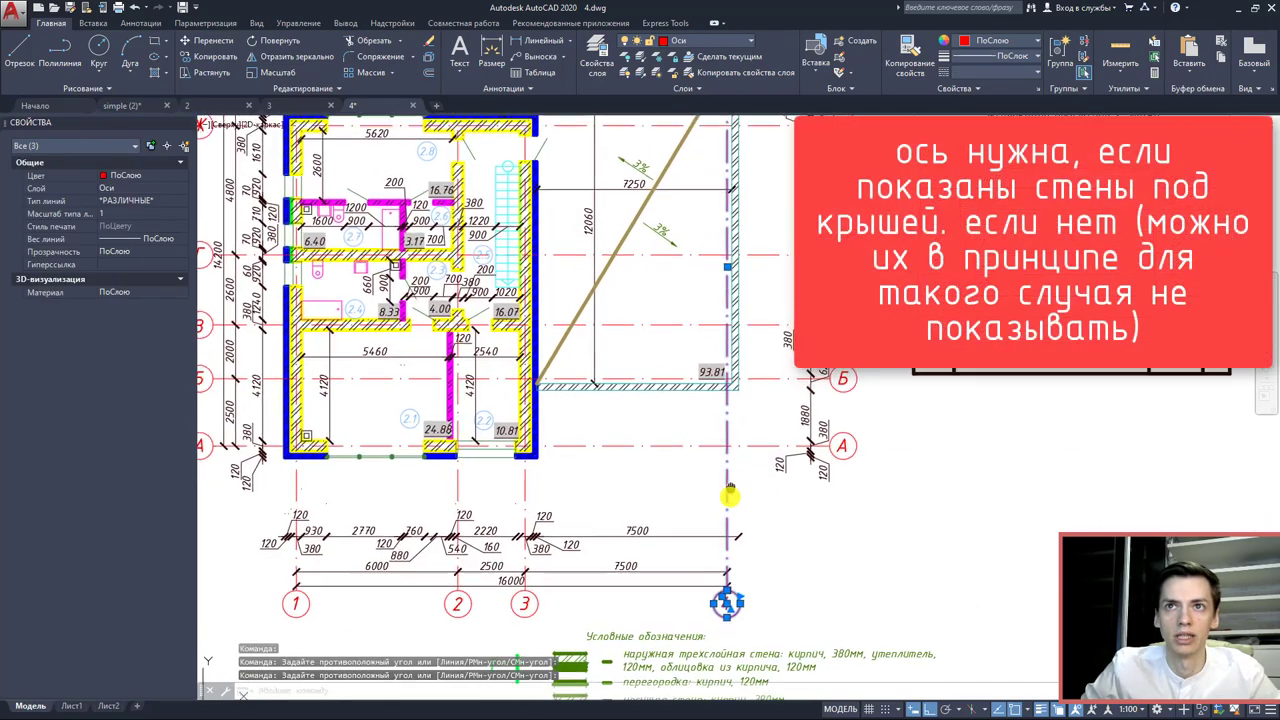
scroll(708, 453, down, 4)
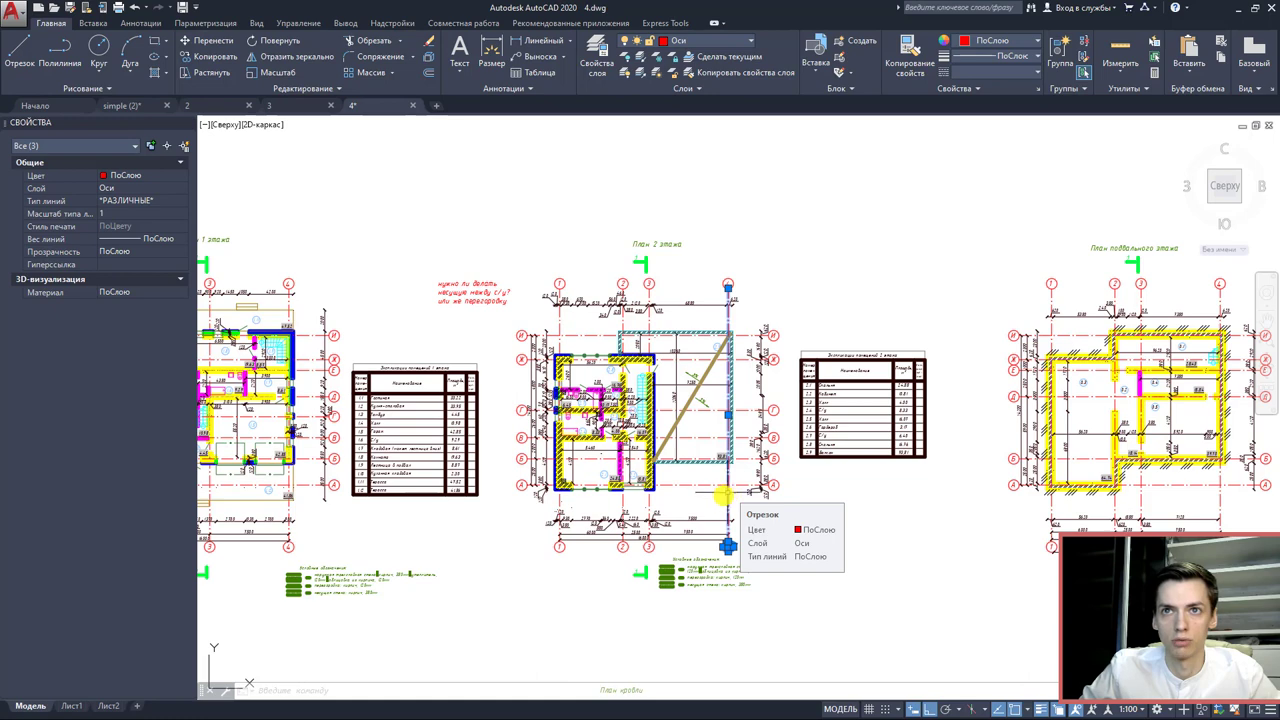
scroll(695, 262, up, 2)
scroll(743, 457, up, 2)
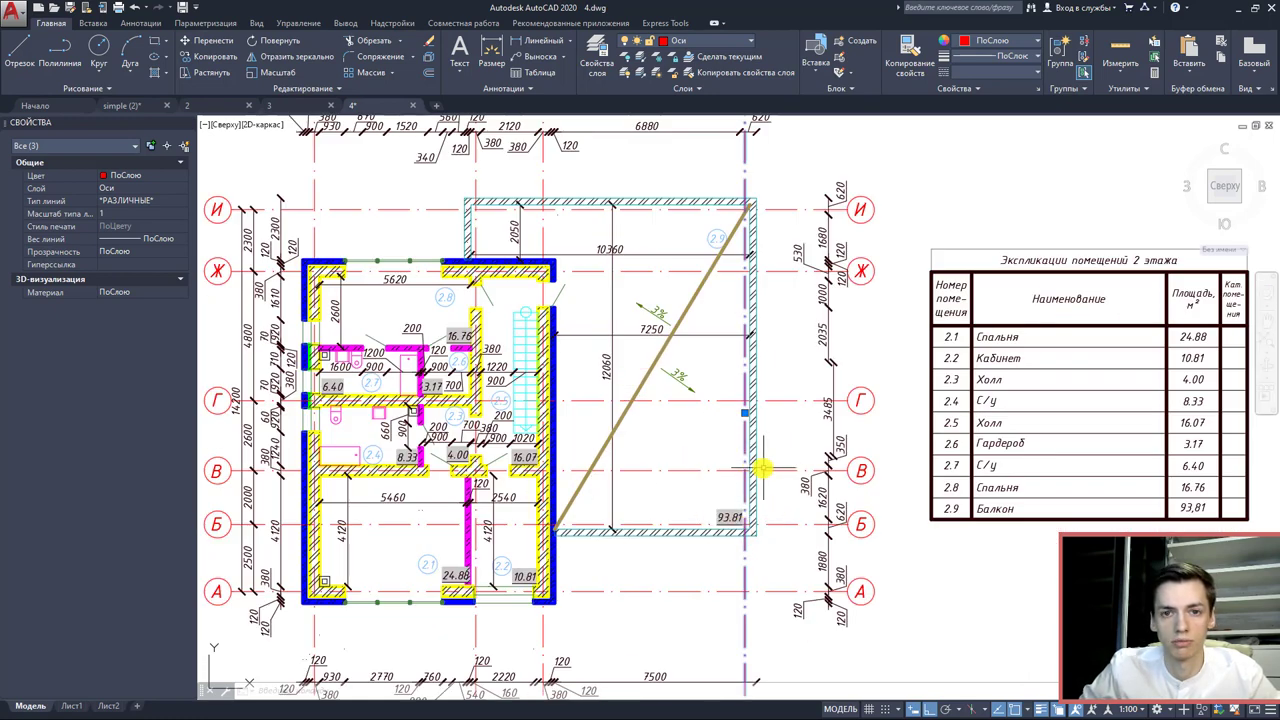
scroll(748, 467, down, 2)
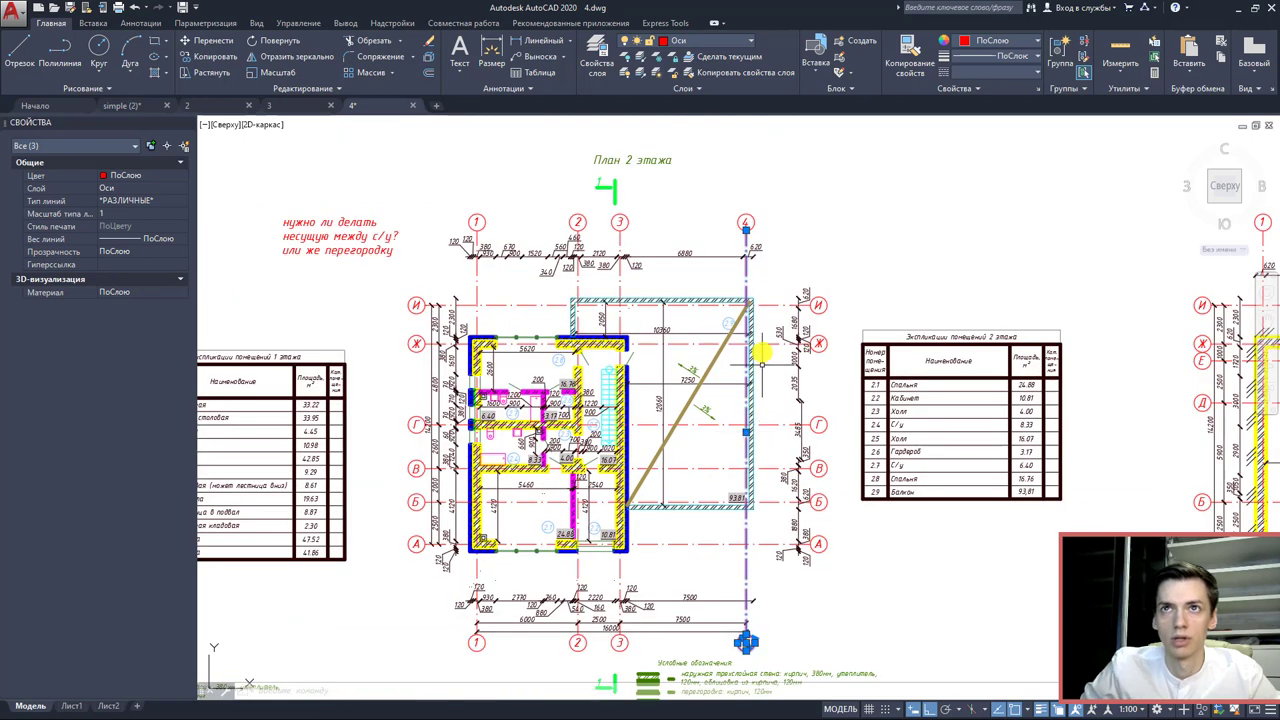
click(741, 206)
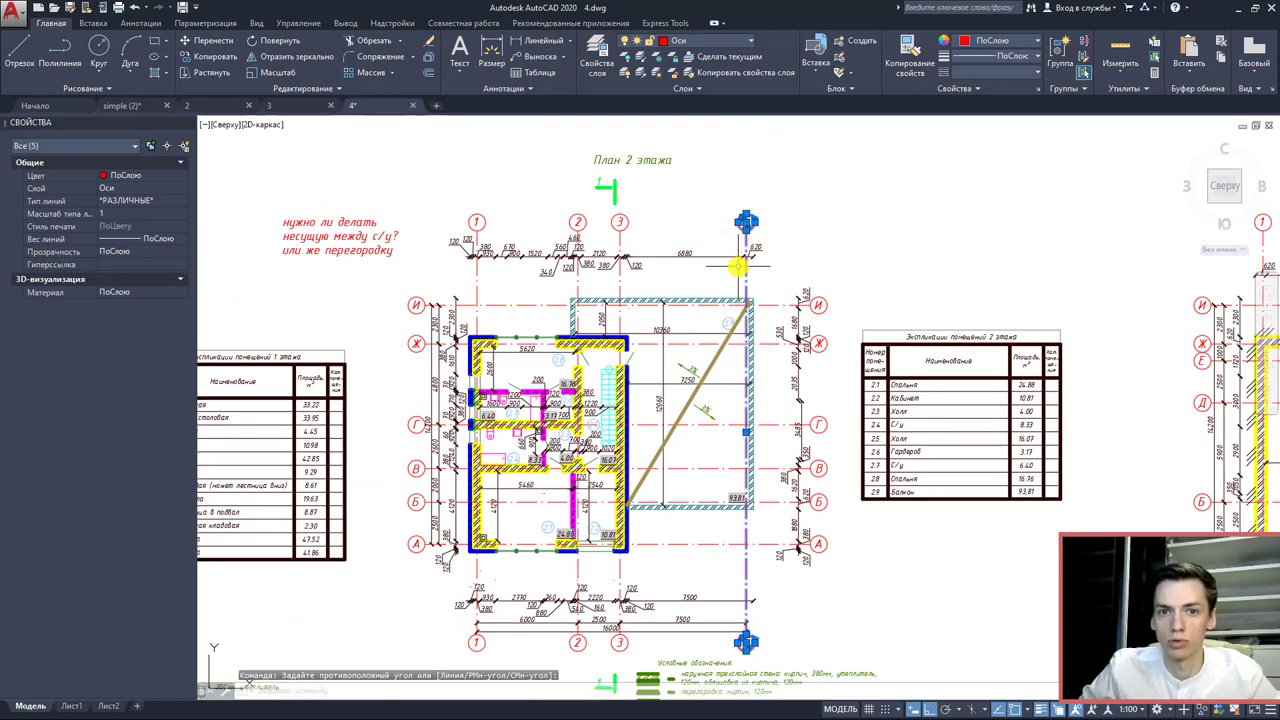
key(Delete)
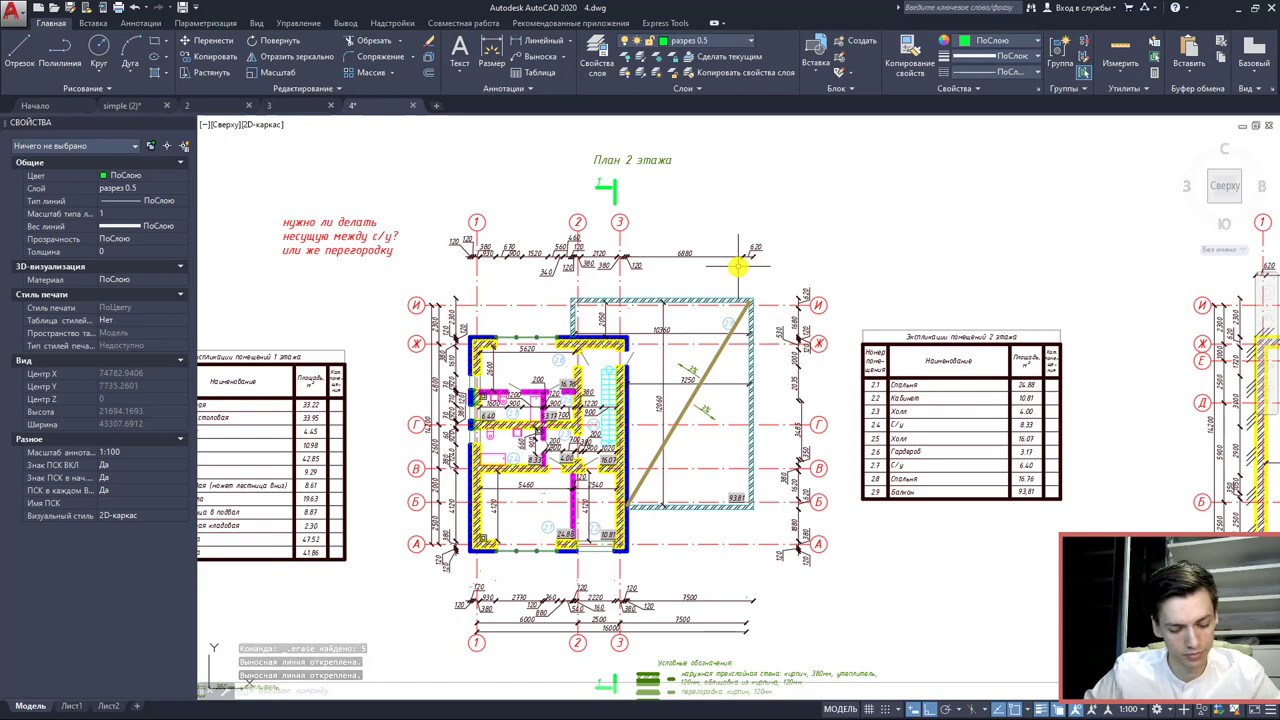
- Examine the building section with the staircase and the plans with cutting lines arranged beneath it
scroll(730, 390, down, 5)
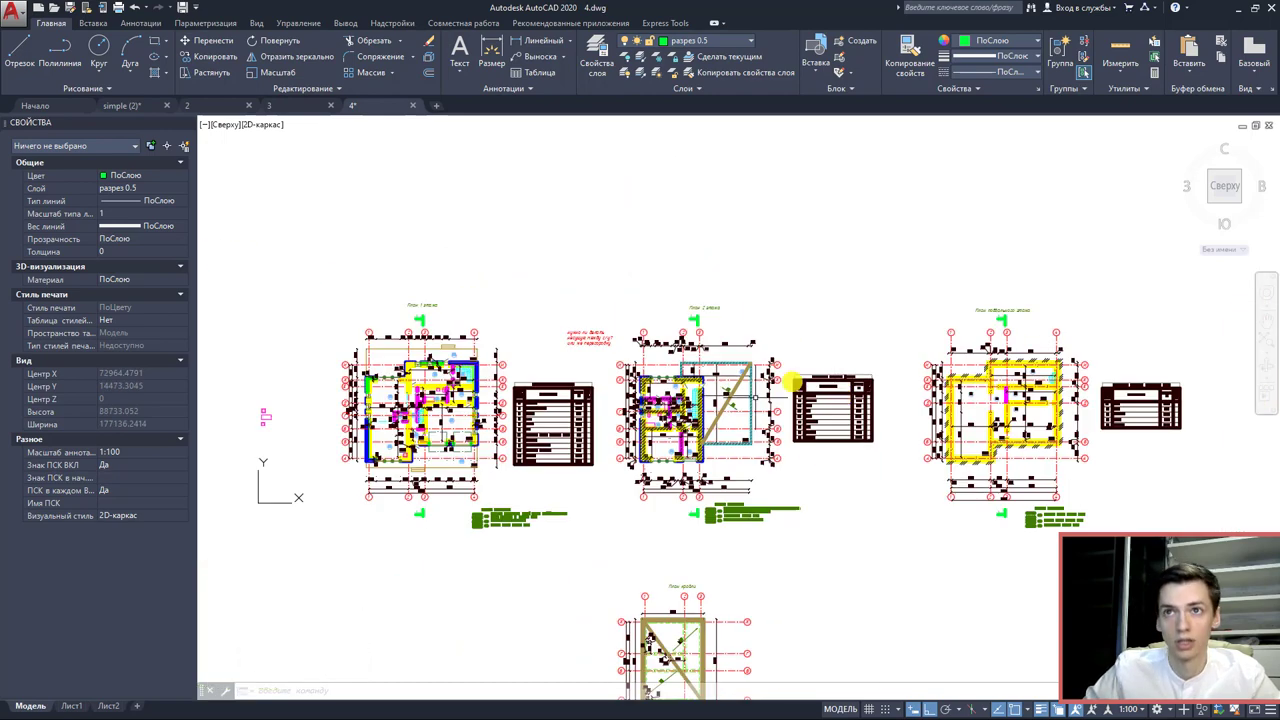
scroll(712, 410, down, 3)
middle_drag(815, 488, 790, 443)
scroll(790, 443, up, 10)
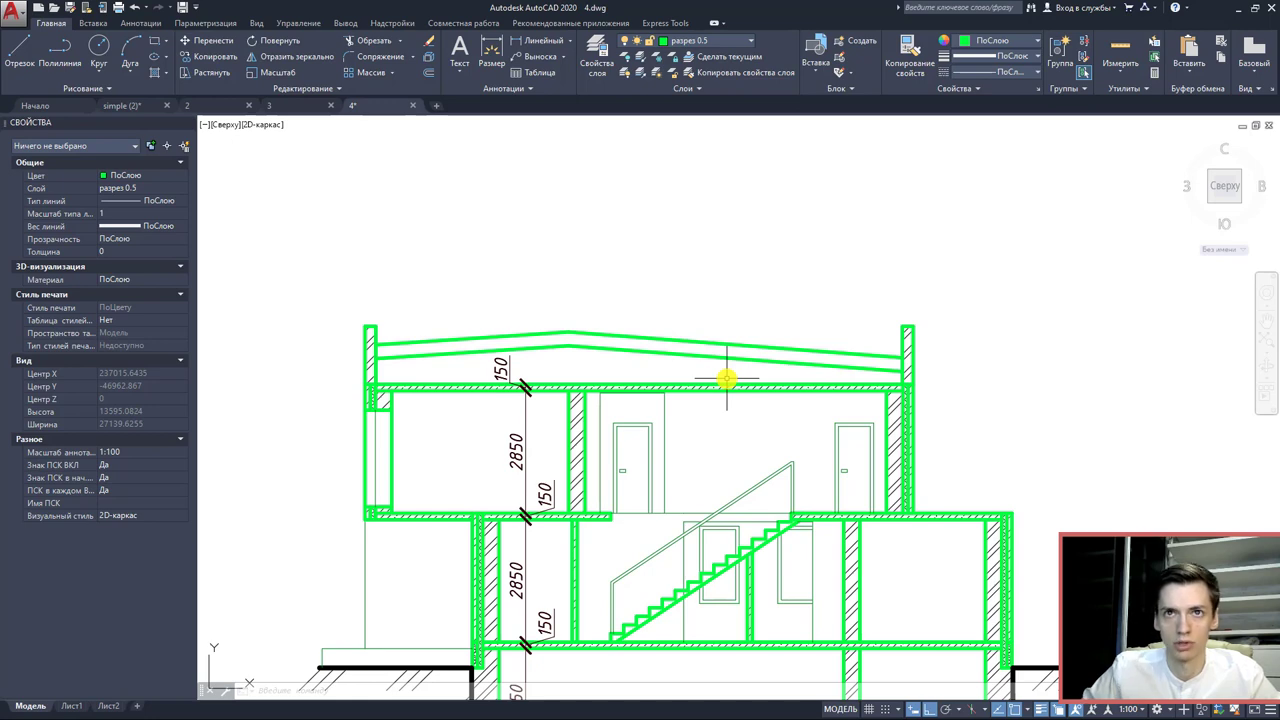
scroll(697, 417, down, 8)
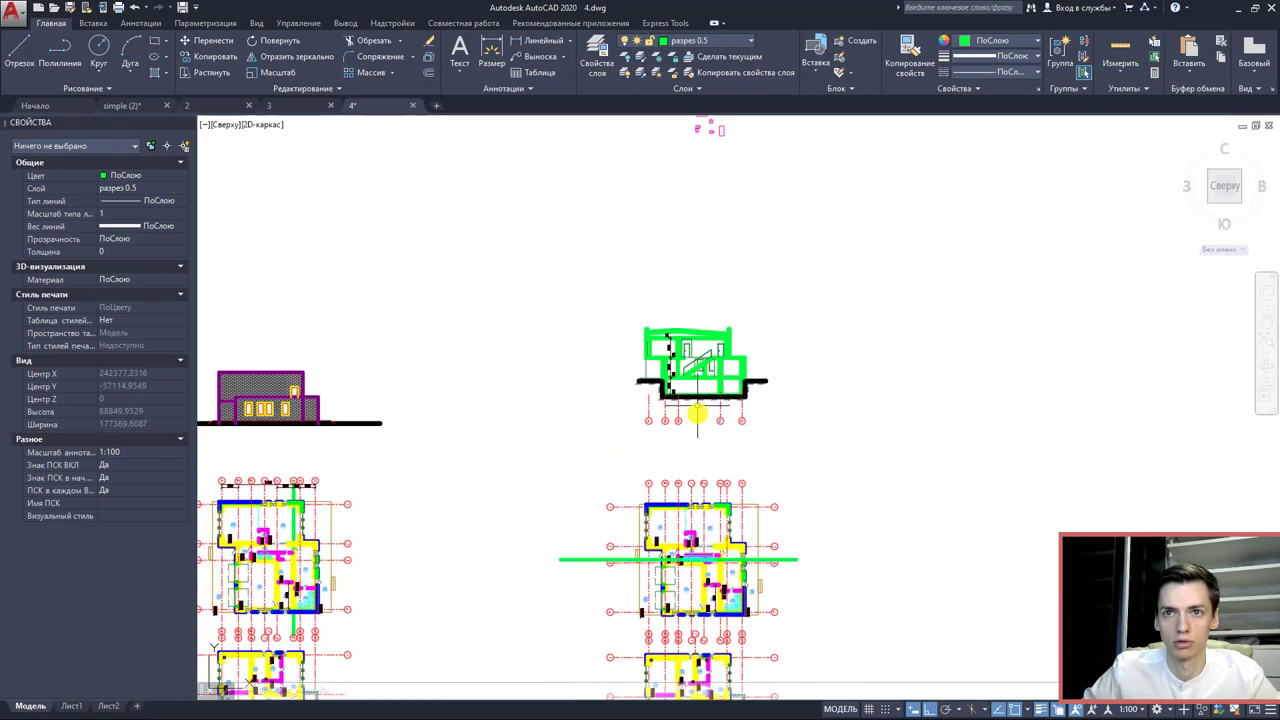
middle_drag(699, 495, 703, 372)
mouse_move(693, 551)
middle_down()
mouse_move(690, 485)
mouse_move(679, 497)
middle_up()
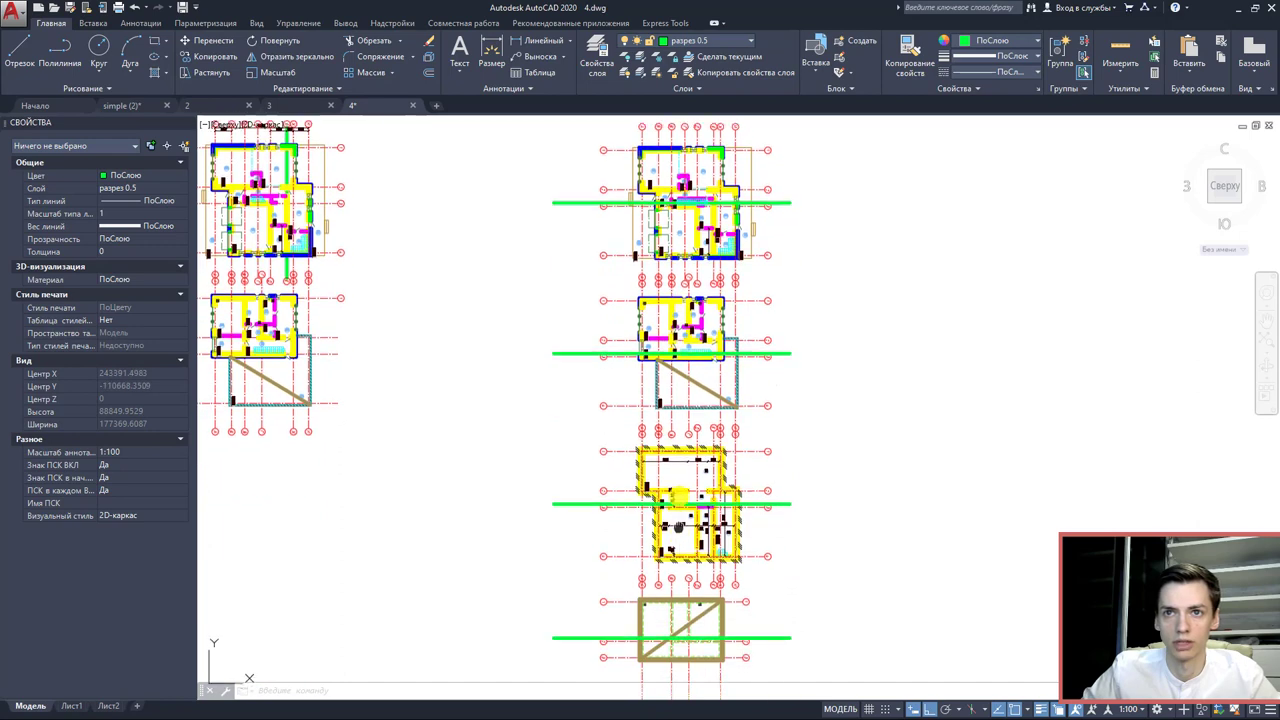
- Inspect the dashed hidden-wall outline between axes 2 and 3 on the rotated roof plan and compare it with the section
scroll(690, 600, up, 10)
scroll(771, 523, down, 3)
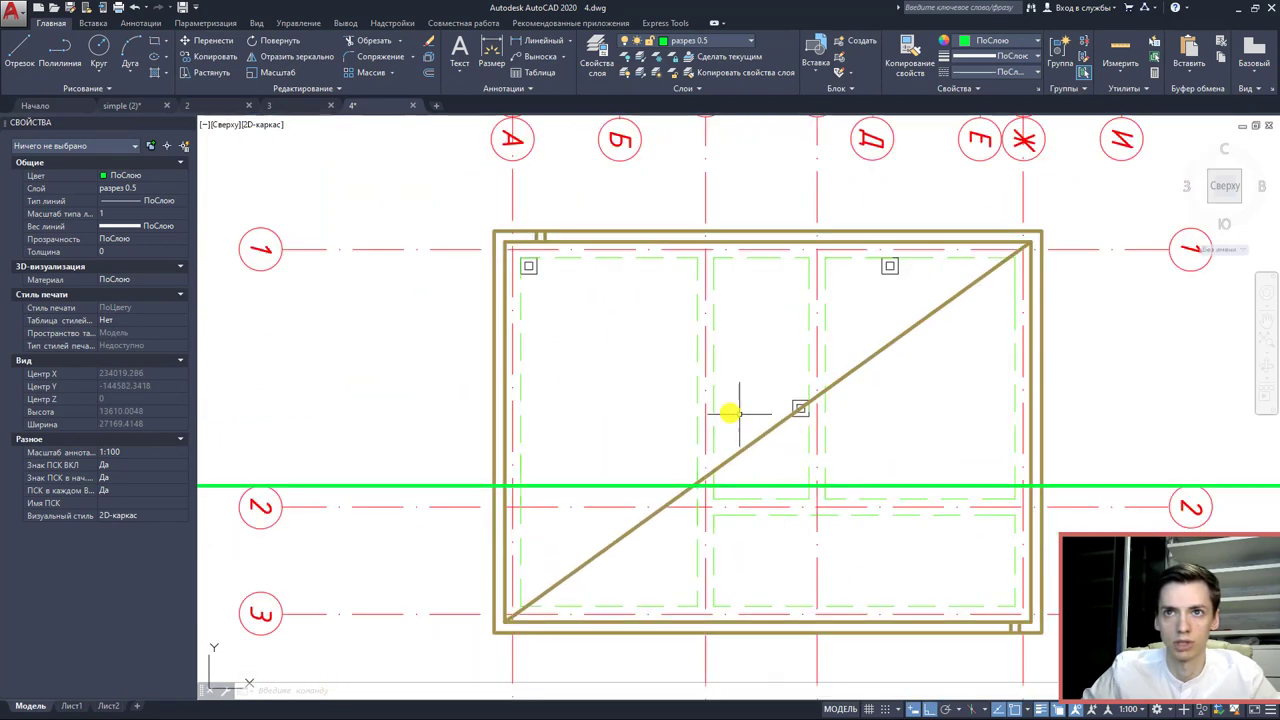
click(669, 447)
click(580, 362)
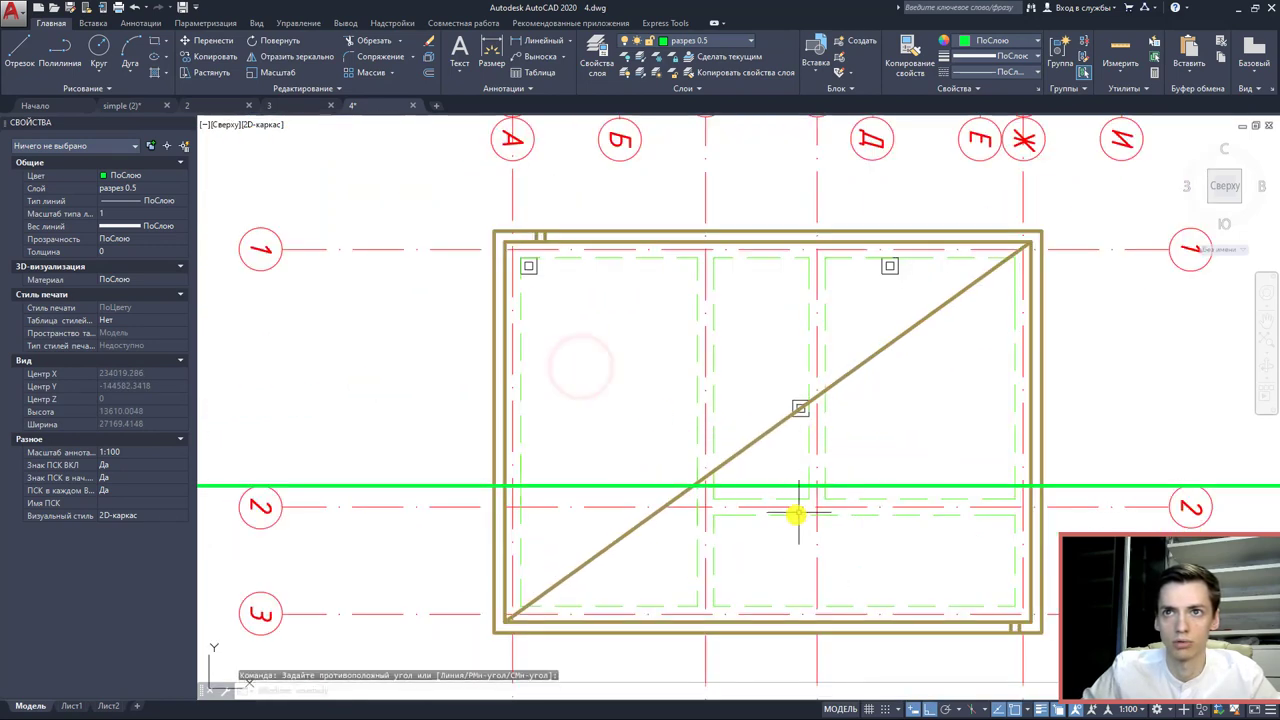
click(797, 514)
scroll(832, 524, down, 8)
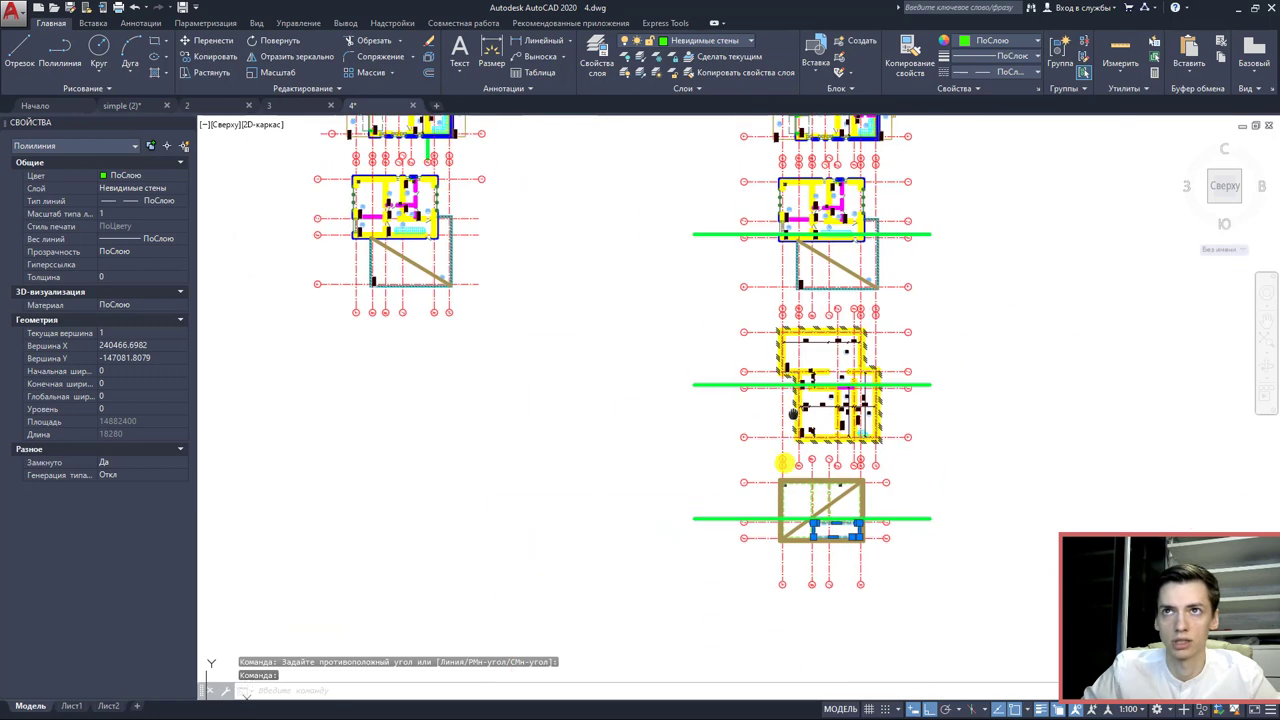
middle_drag(784, 462, 790, 700)
middle_drag(826, 130, 826, 294)
scroll(784, 277, up, 3)
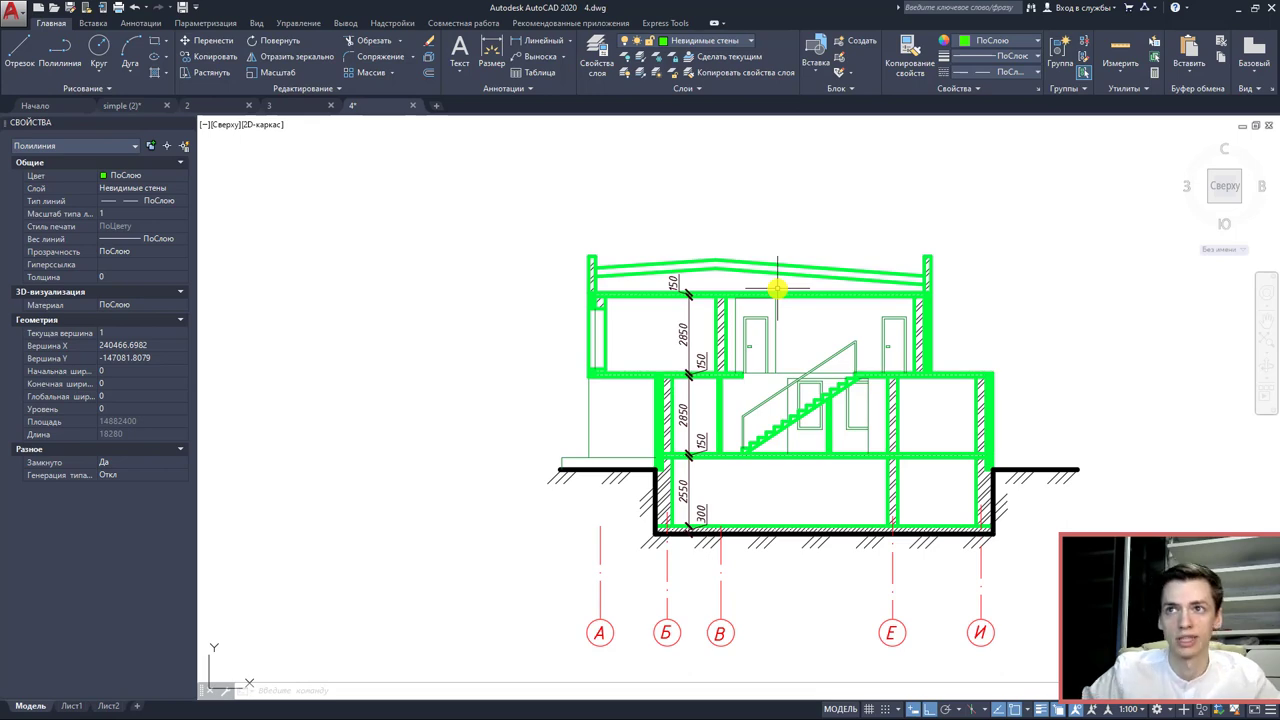
key(Escape)
- Inspect the outer wall's plinth cladding in the section and the short line separating it from the brickwork above
scroll(638, 450, up, 4)
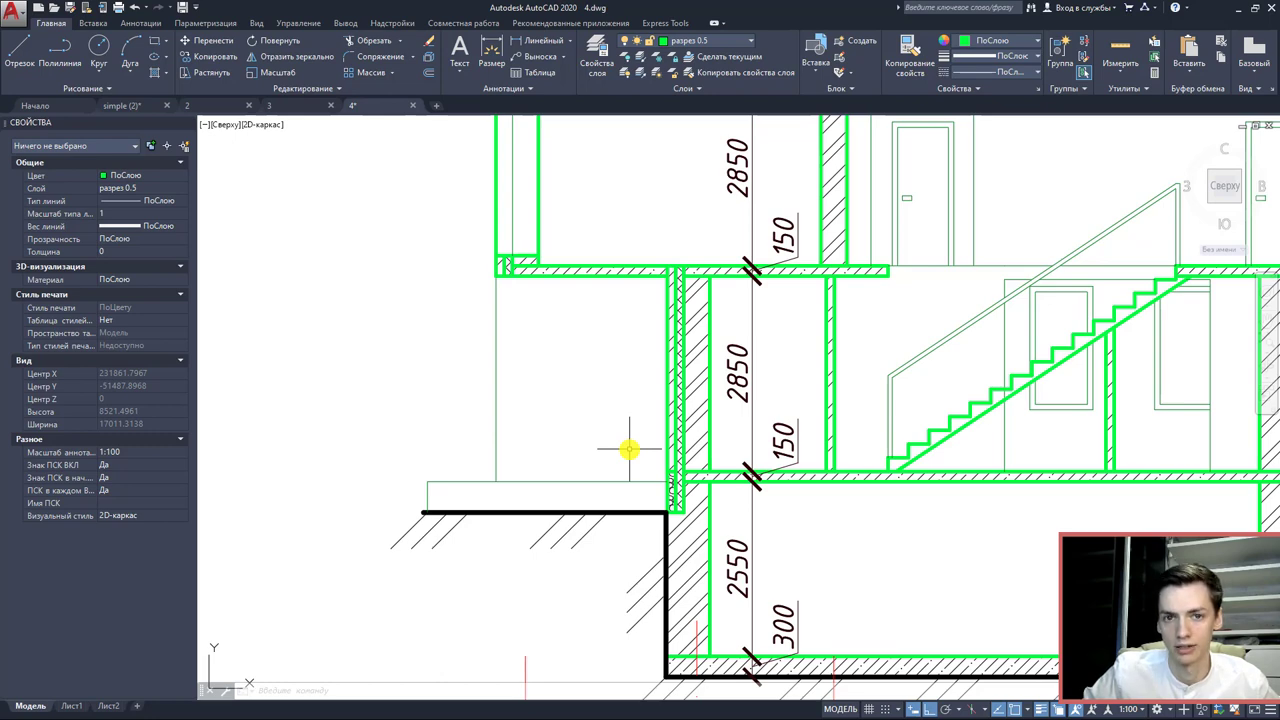
mouse_move(623, 371)
middle_down()
mouse_move(614, 416)
mouse_move(633, 469)
middle_up()
scroll(552, 468, down, 2)
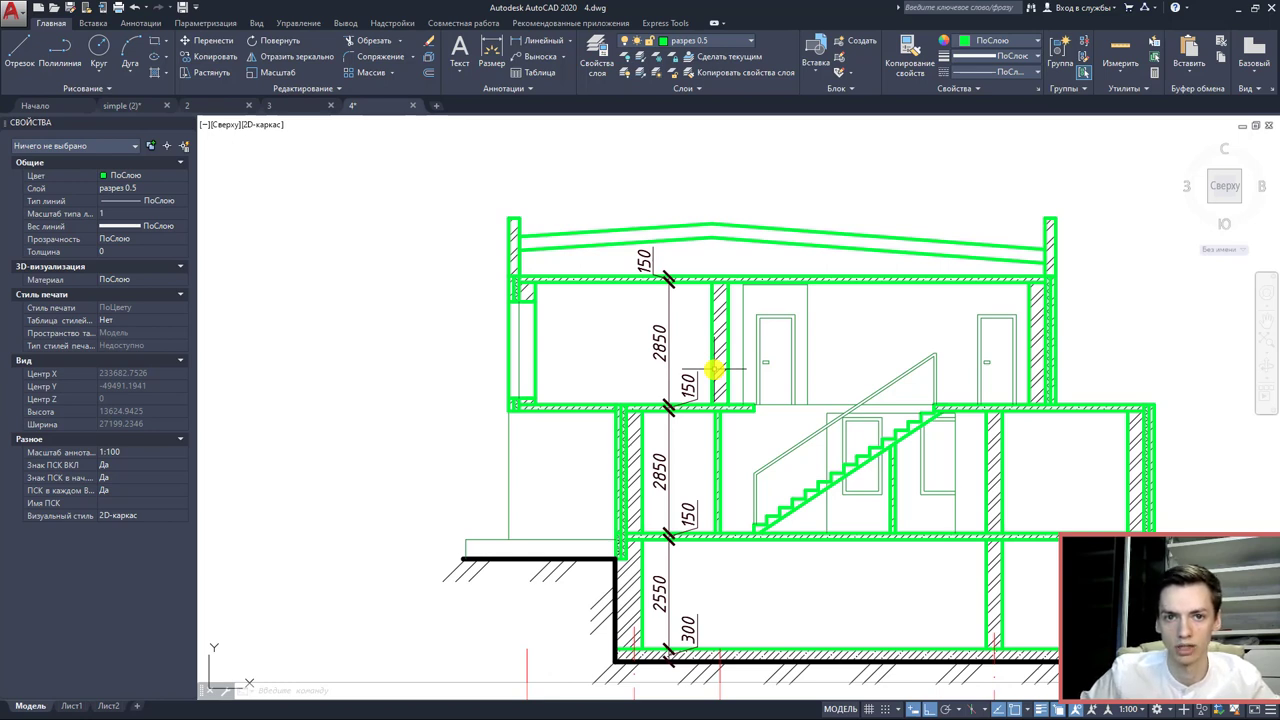
scroll(594, 583, up, 4)
scroll(703, 420, up, 6)
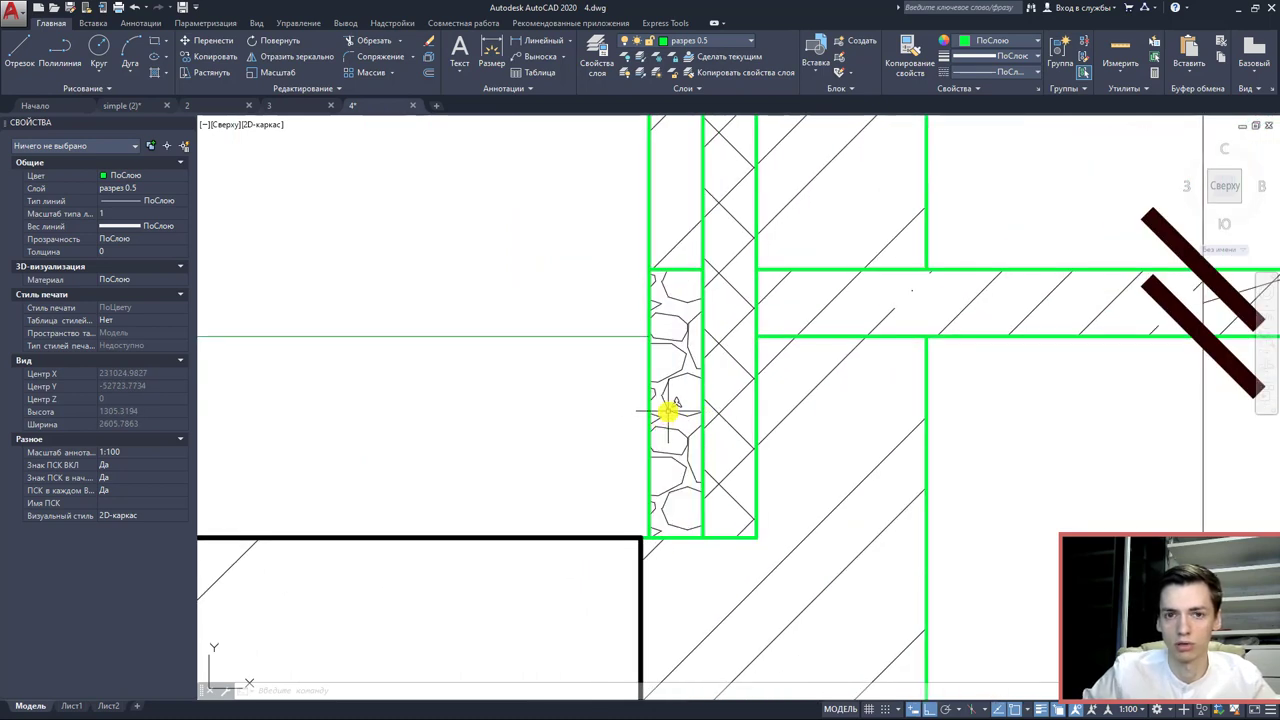
scroll(666, 394, down, 2)
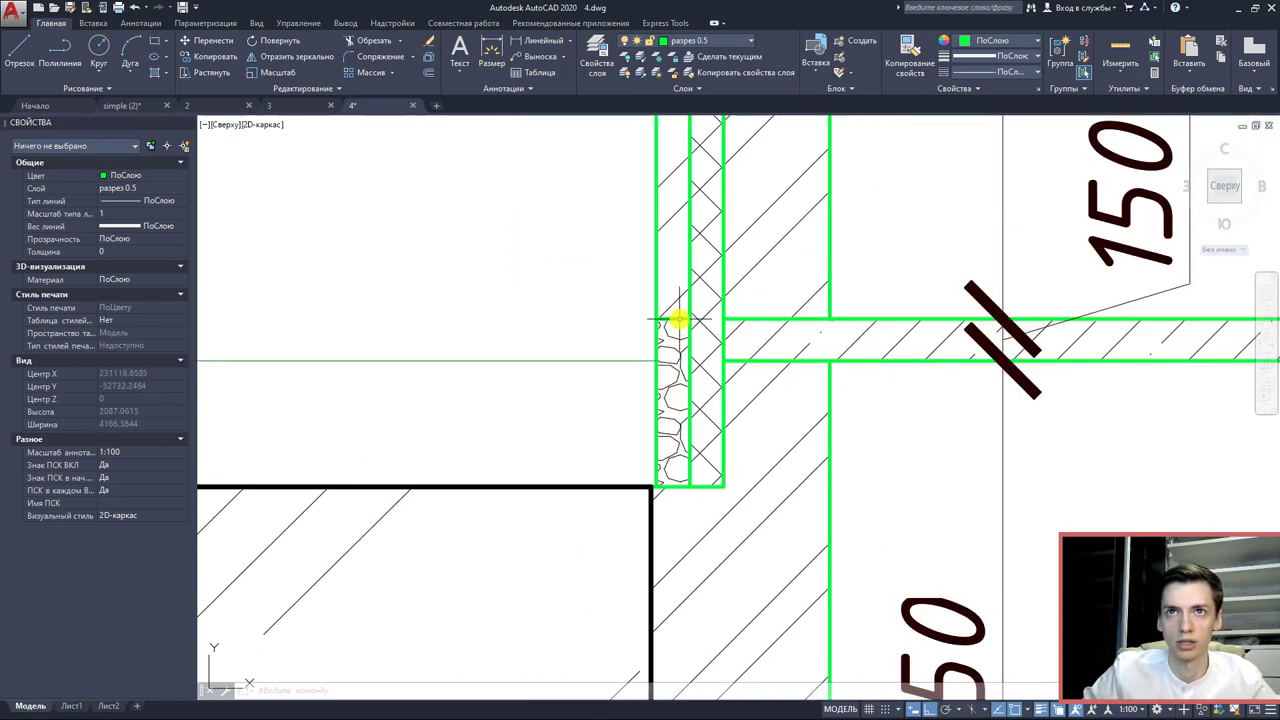
click(679, 320)
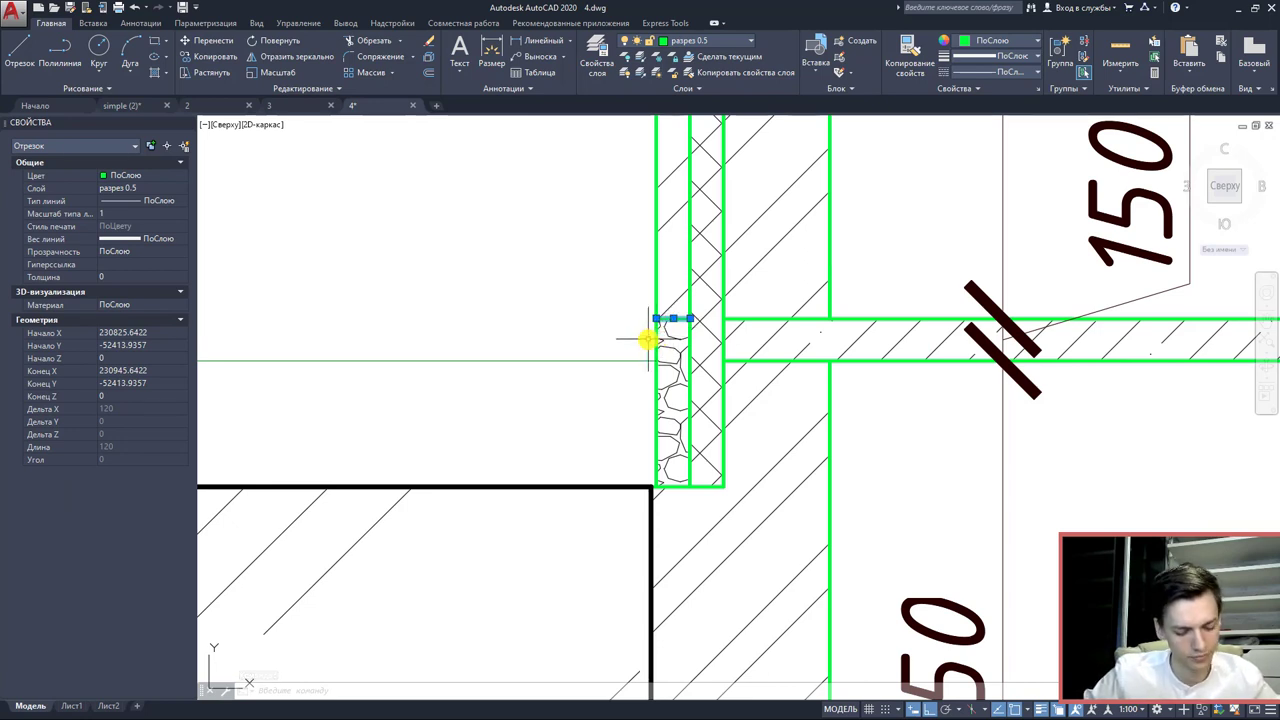
scroll(648, 340, down, 5)
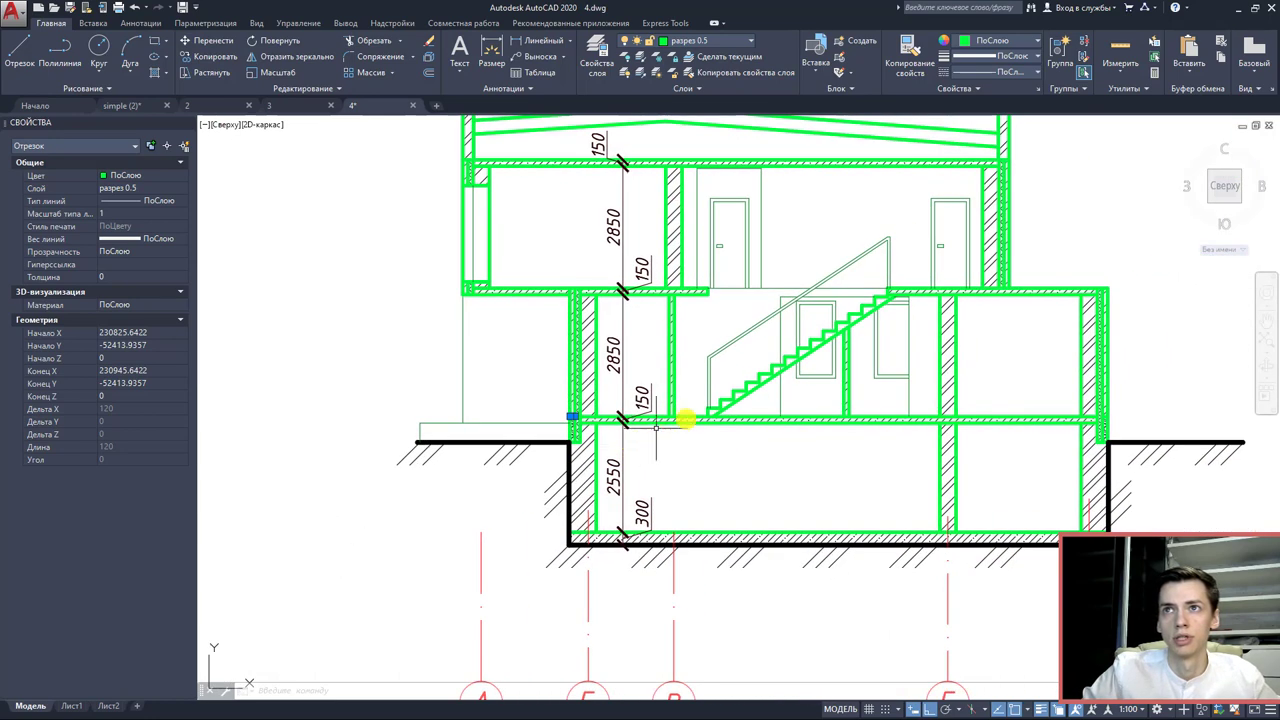
key(Escape)
scroll(717, 432, down, 3)
- Switch to drawing 3 and examine the staircase and its railings in the building section
click(297, 104)
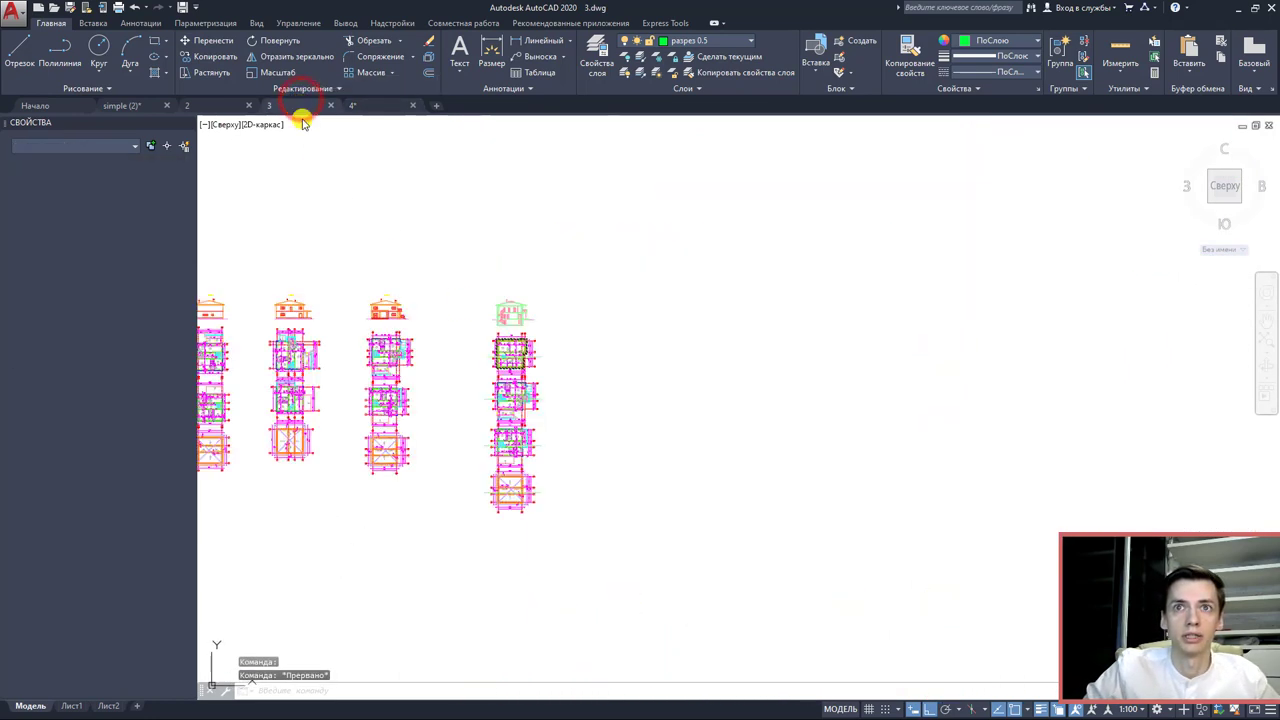
scroll(543, 342, up, 12)
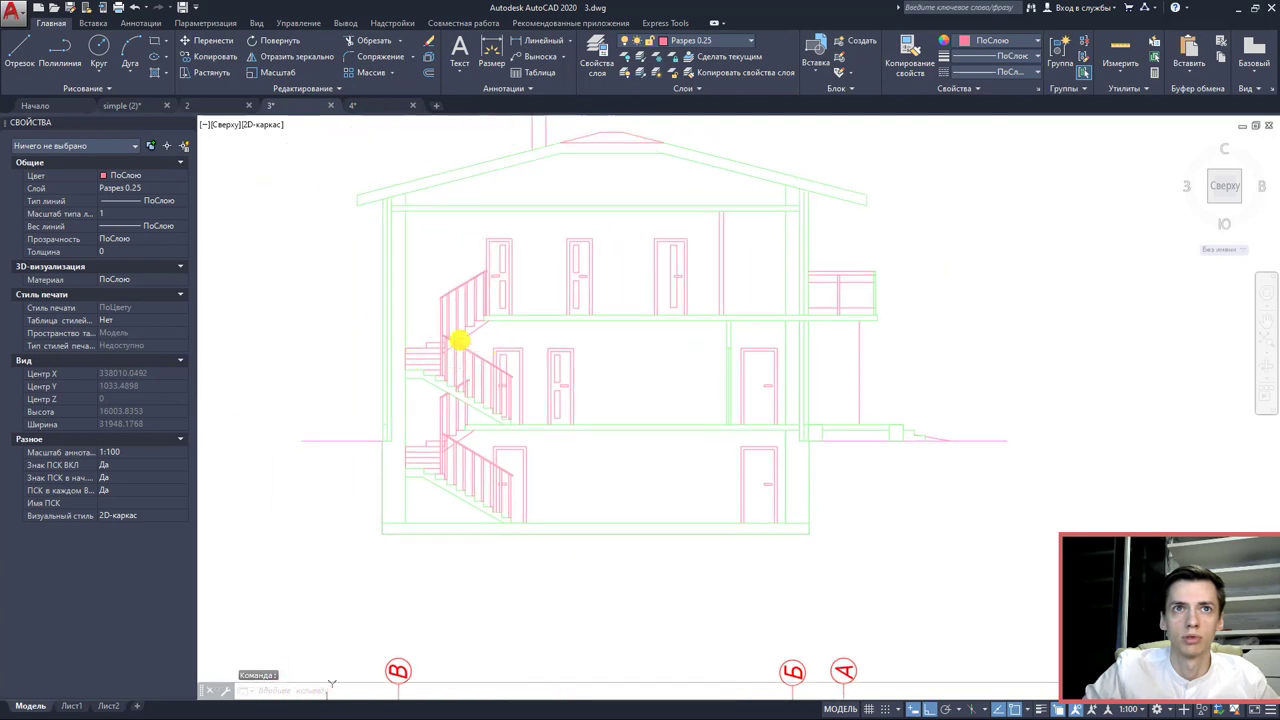
middle_drag(432, 318, 454, 400)
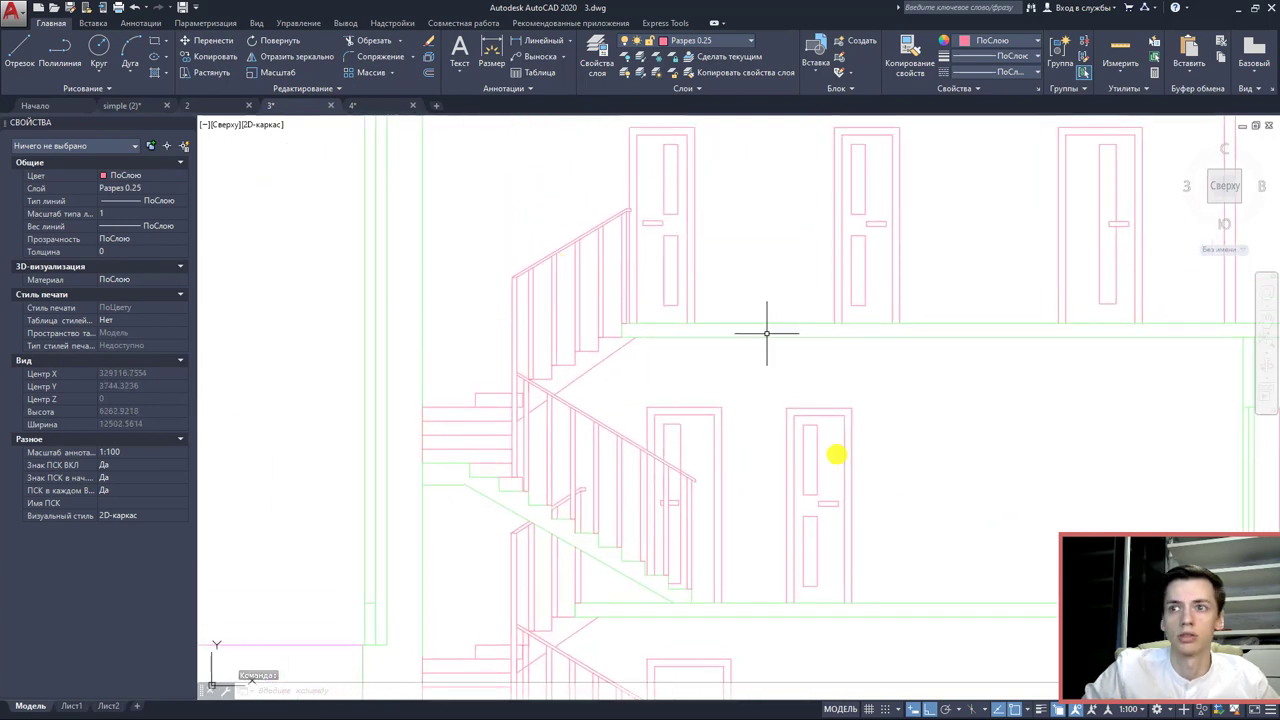
- Turn on lineweight display and make the upper floor slab's layer, Разрез 0.5, current
click(1040, 709)
scroll(466, 320, up, 3)
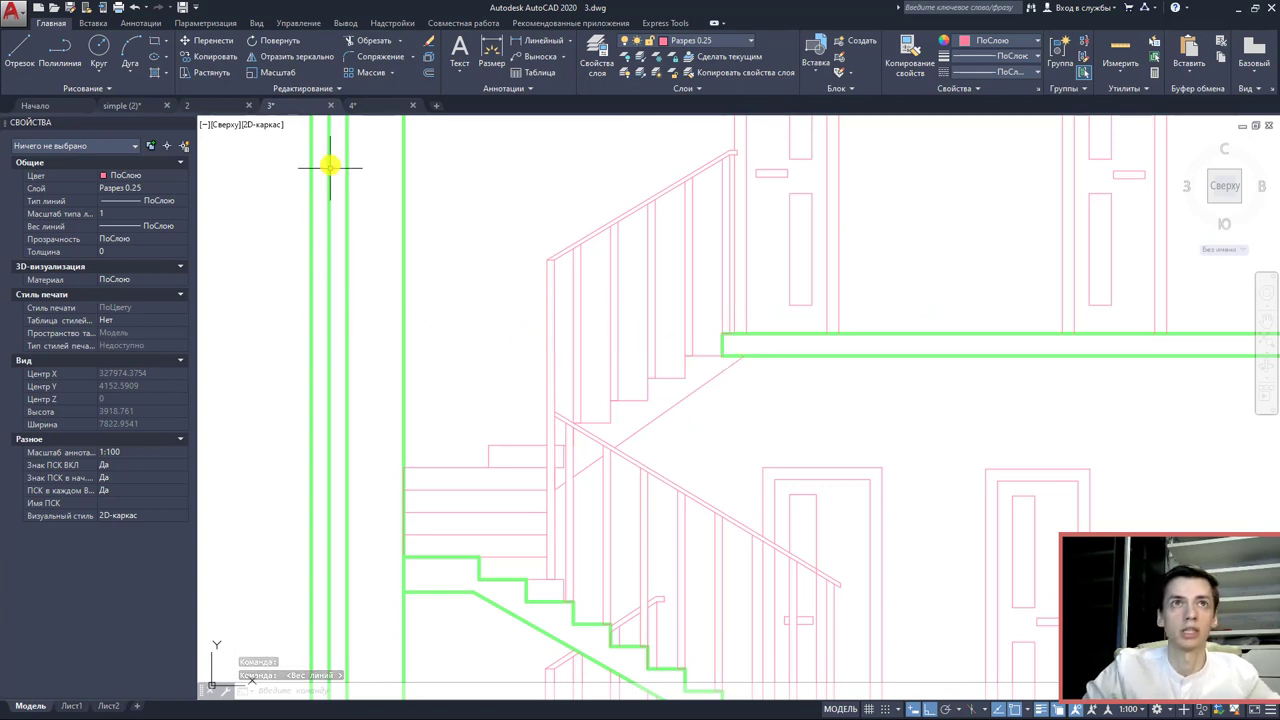
click(758, 334)
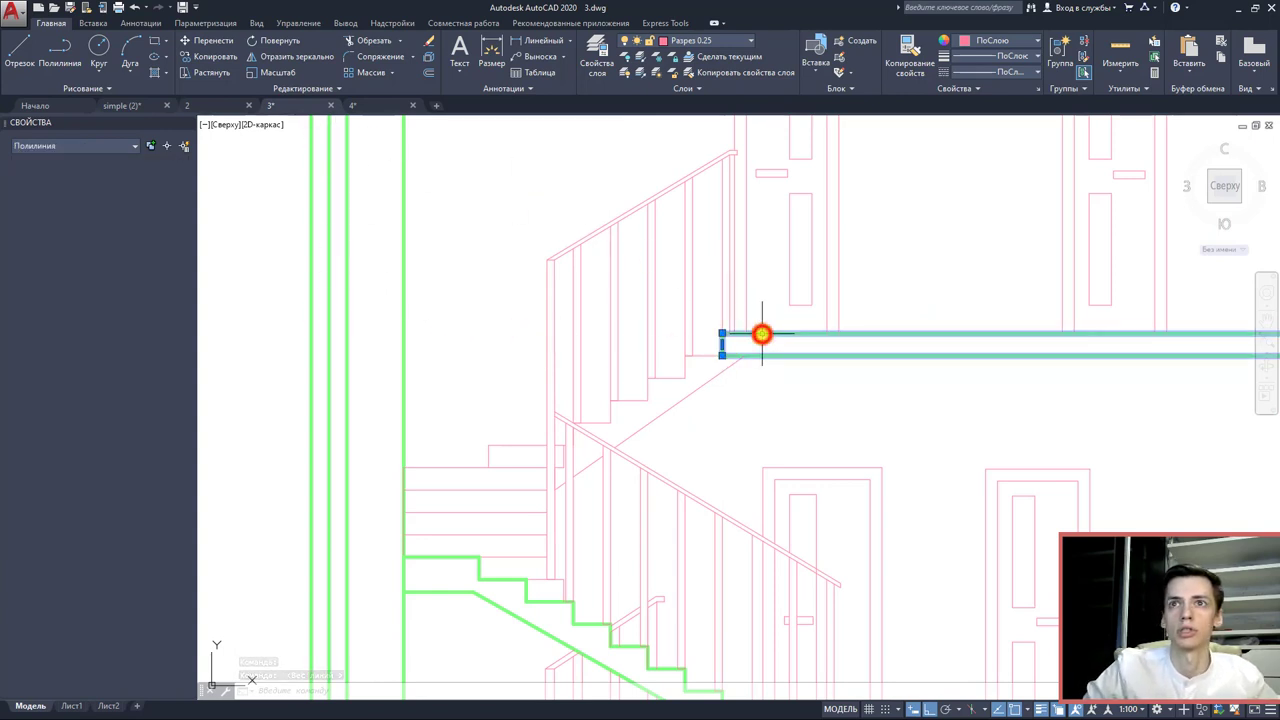
click(700, 57)
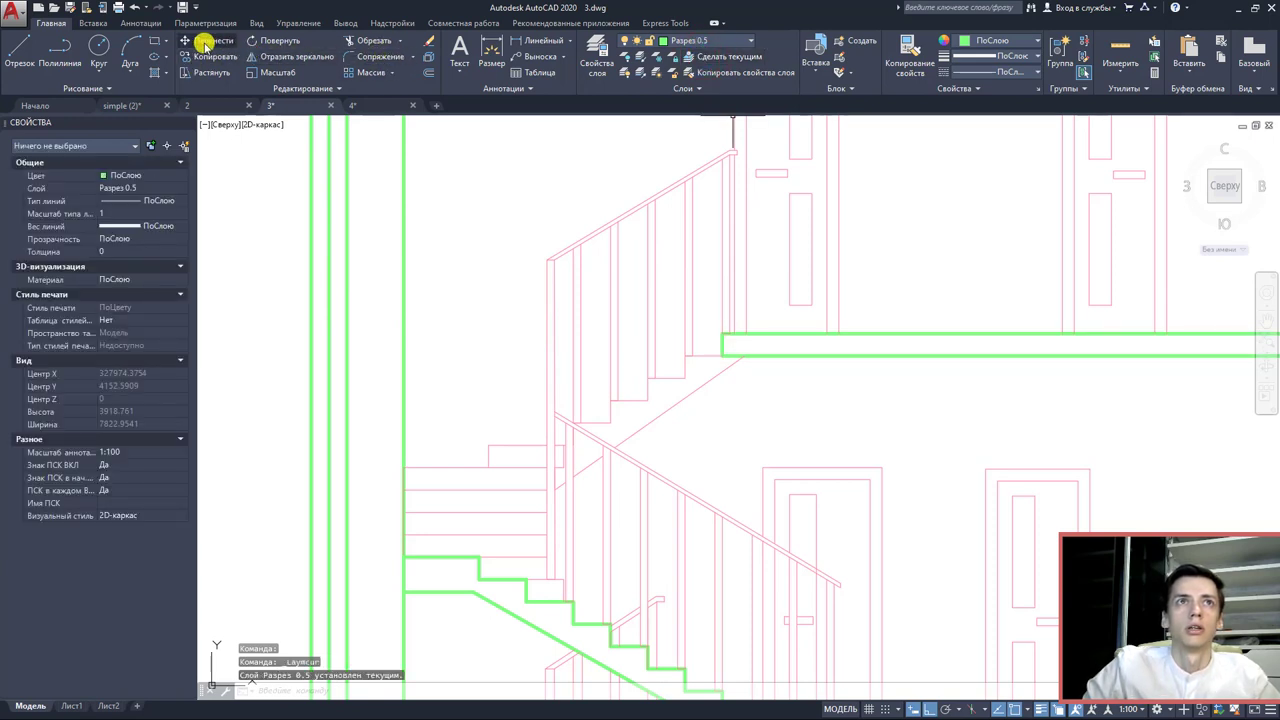
- Draw a rectangle extending the upper floor slab into the outer wall, and shorten it to end at the wall's inner face
click(155, 41)
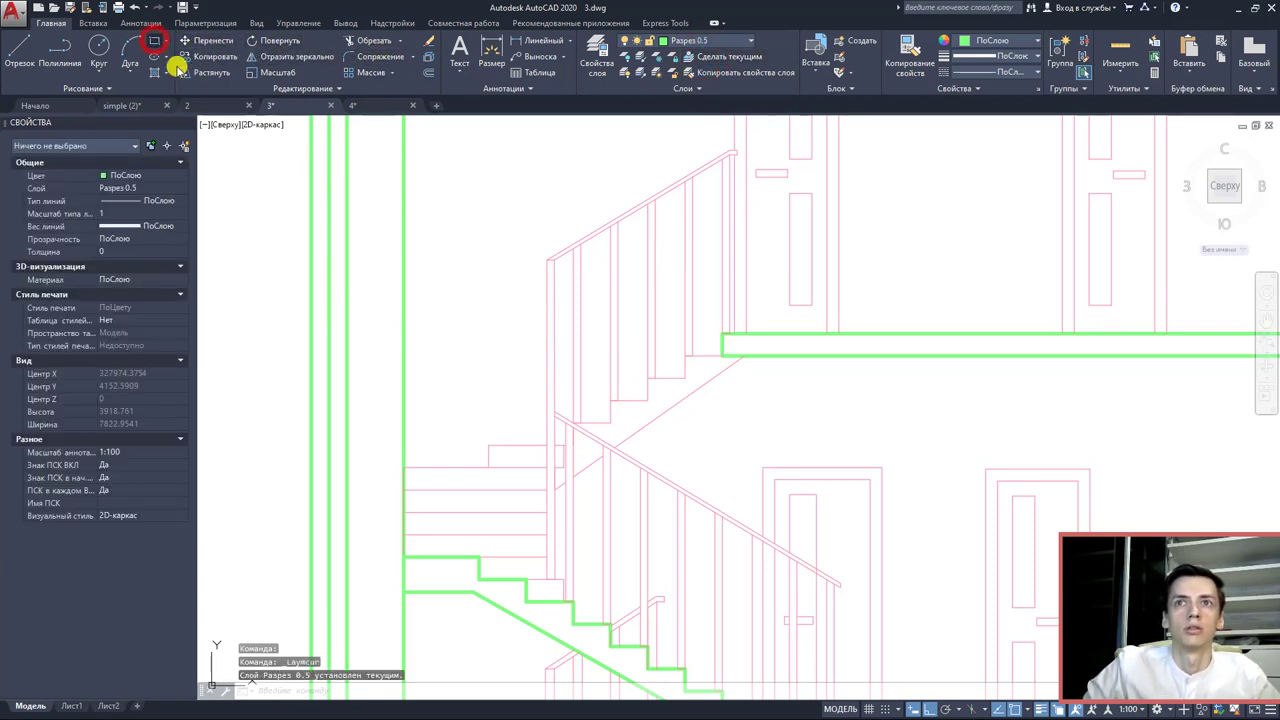
click(722, 336)
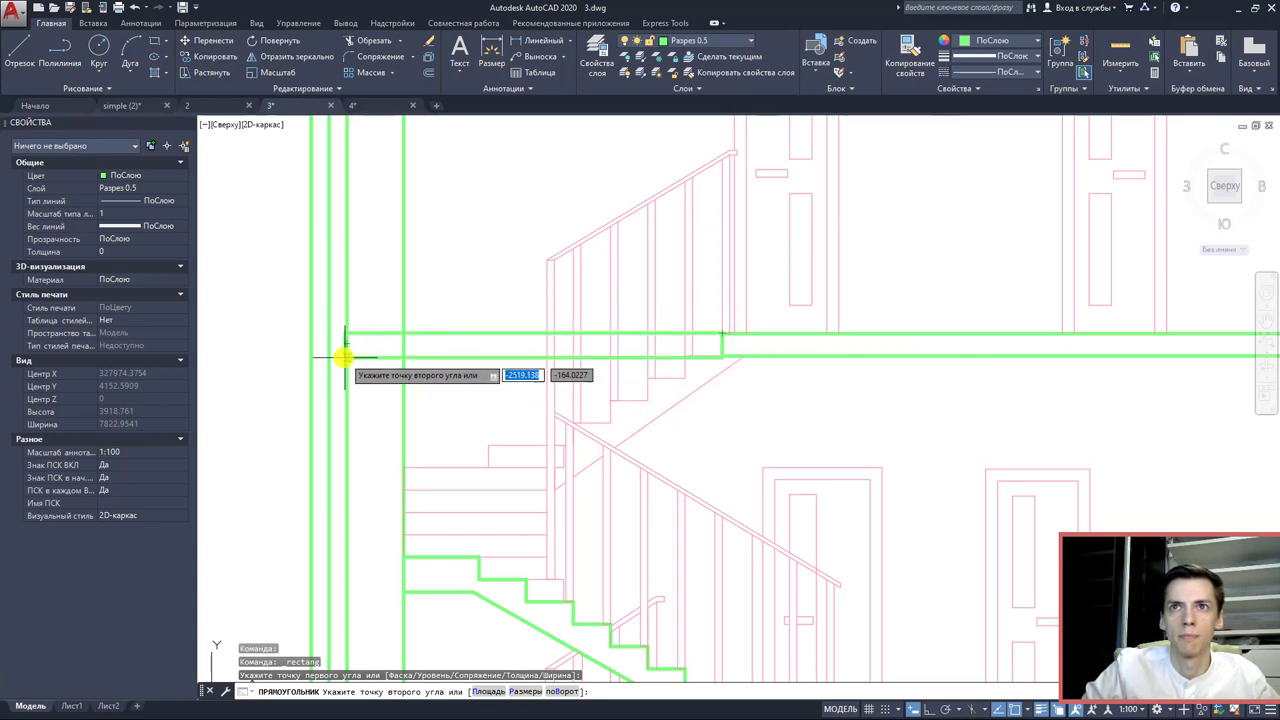
key(Escape)
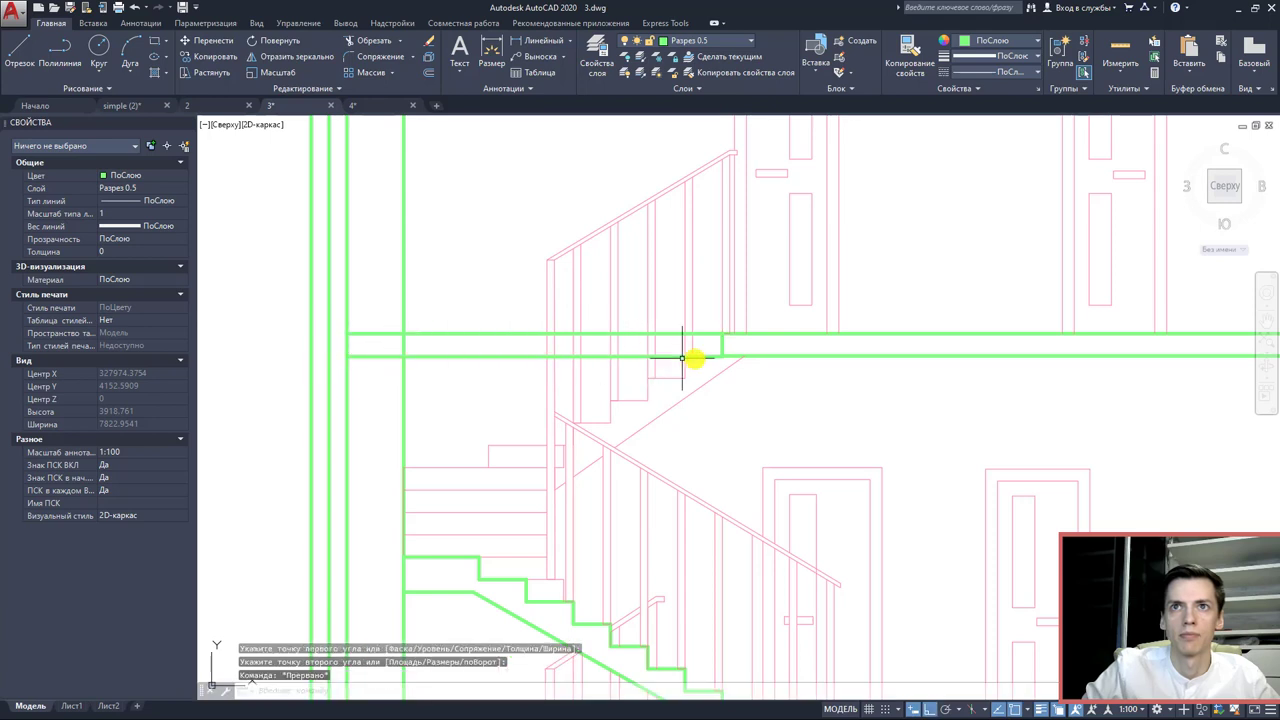
click(721, 345)
click(790, 388)
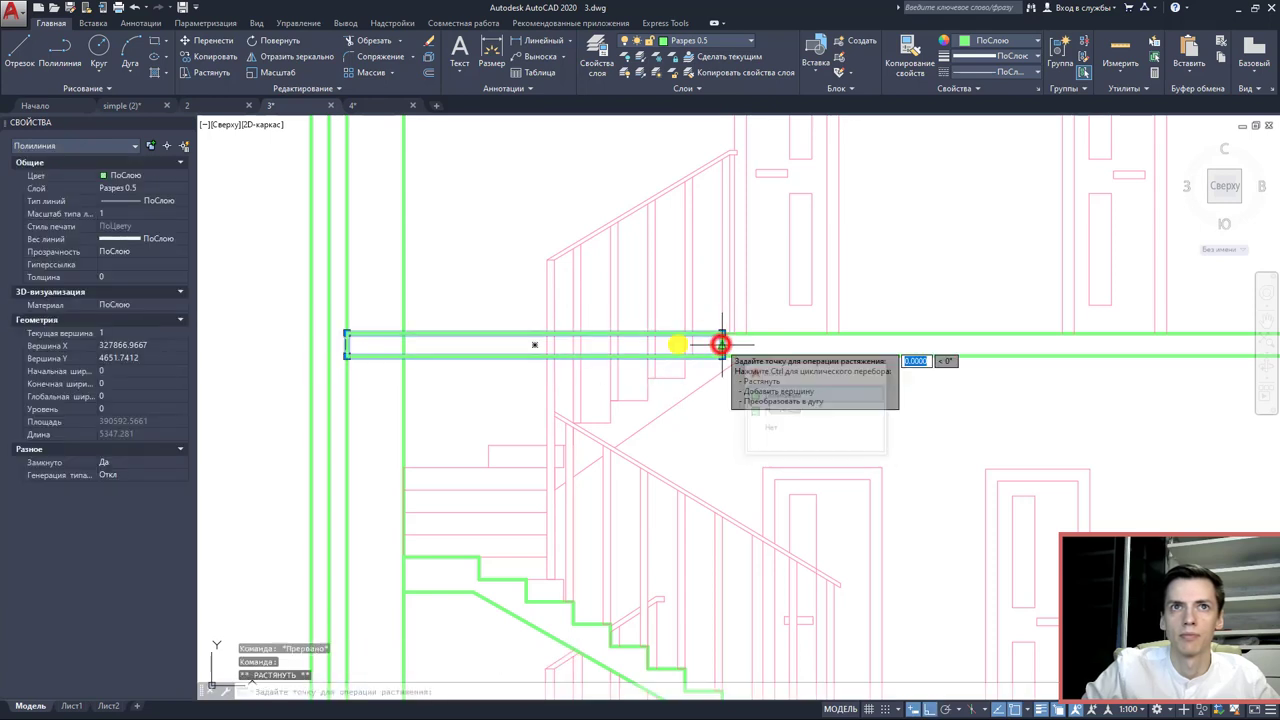
click(722, 345)
click(407, 345)
key(Escape)
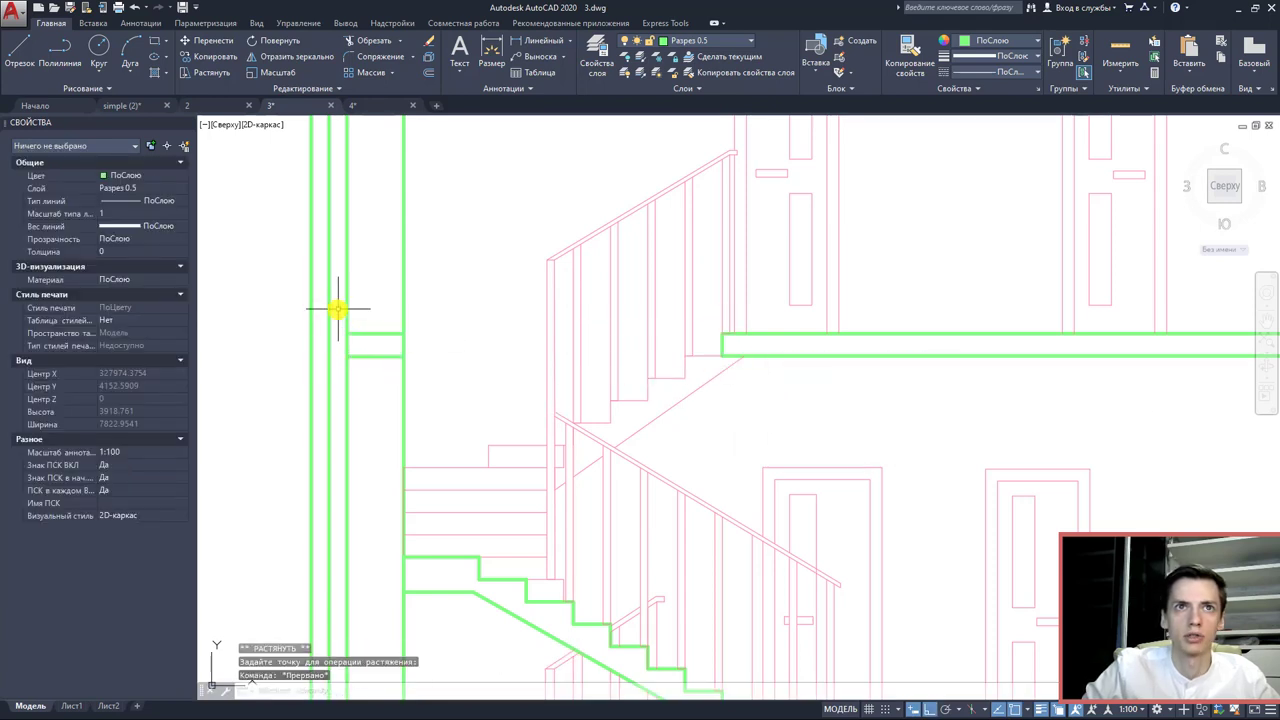
- Delete the small slab rectangle inside the outer wall of the section
click(338, 309)
click(445, 375)
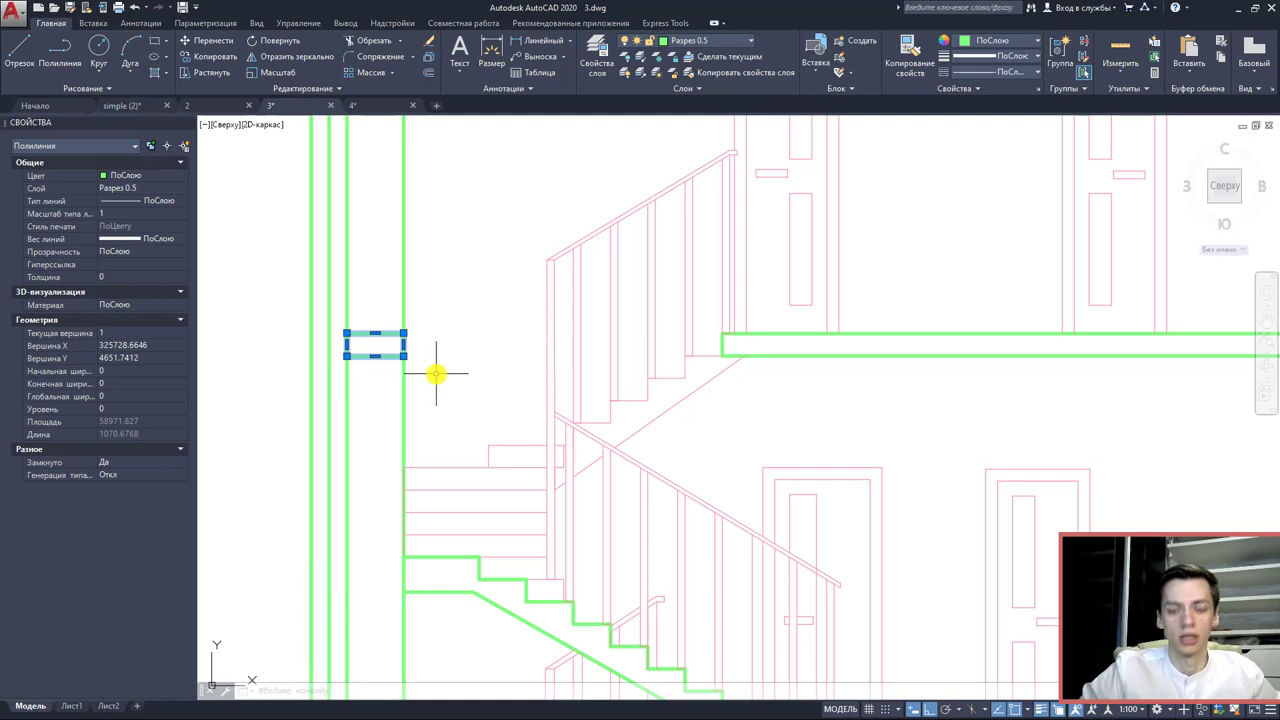
key(Delete)
- With polar tracking on, draw an open arrowhead of straight lines at the tip of the roof plan's 30% slope arrow beside axis 4
scroll(549, 371, down, 8)
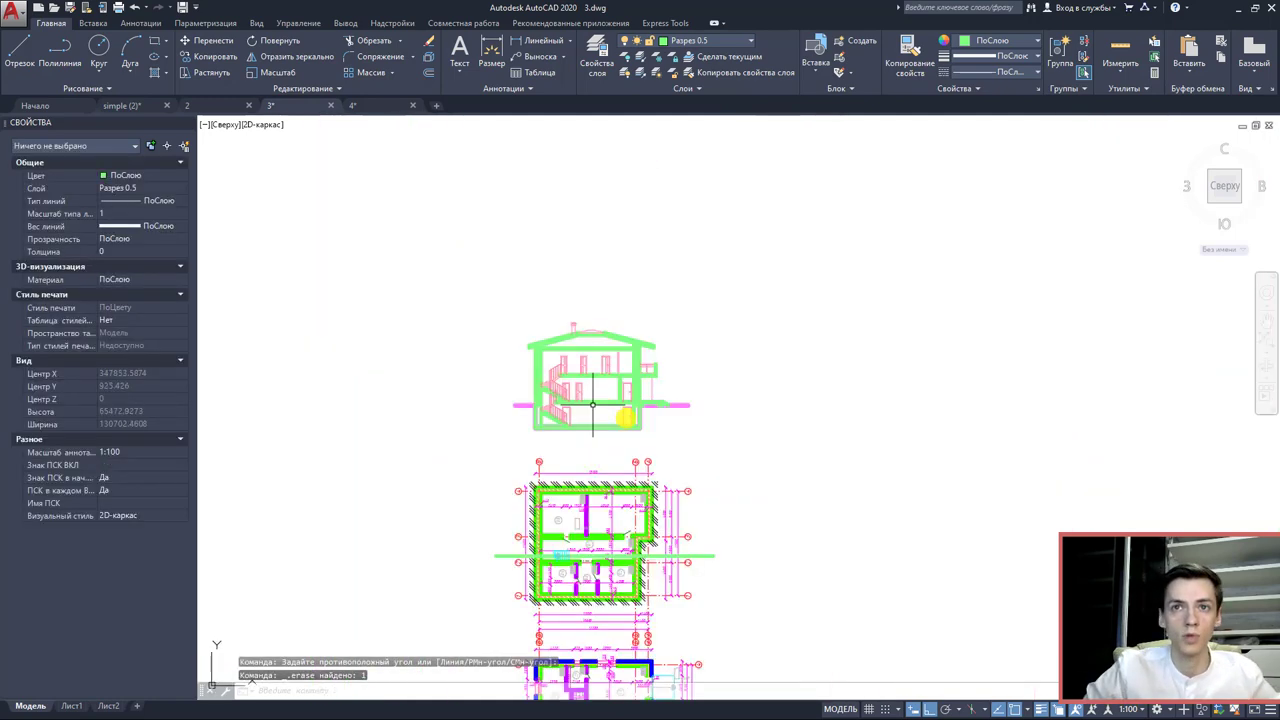
scroll(651, 461, down, 5)
middle_drag(623, 548, 700, 491)
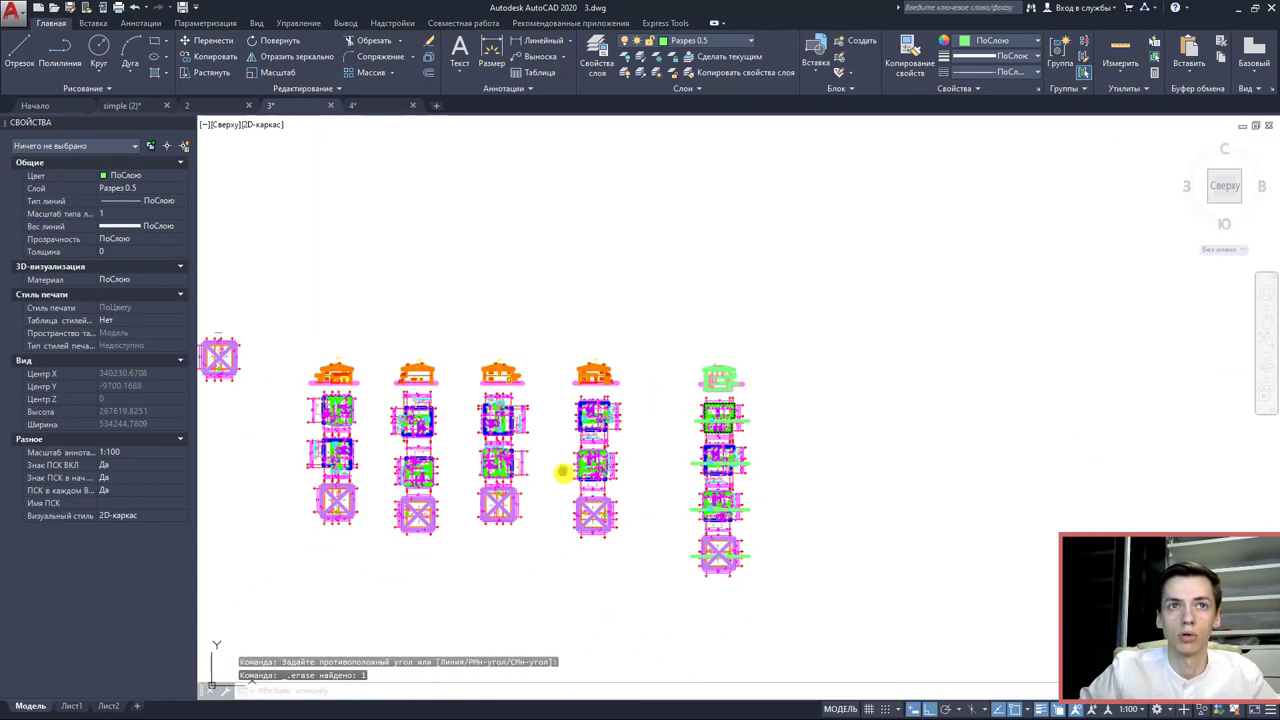
middle_drag(571, 466, 851, 466)
scroll(500, 380, up, 10)
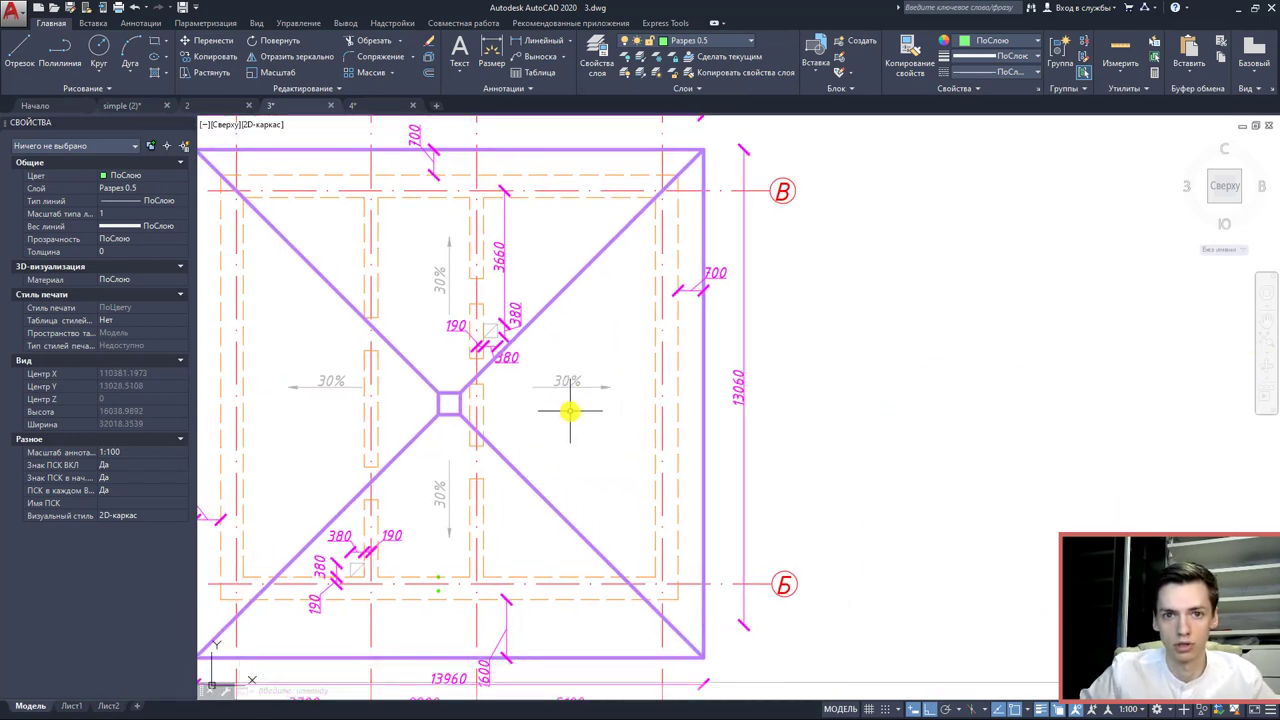
scroll(569, 410, up, 7)
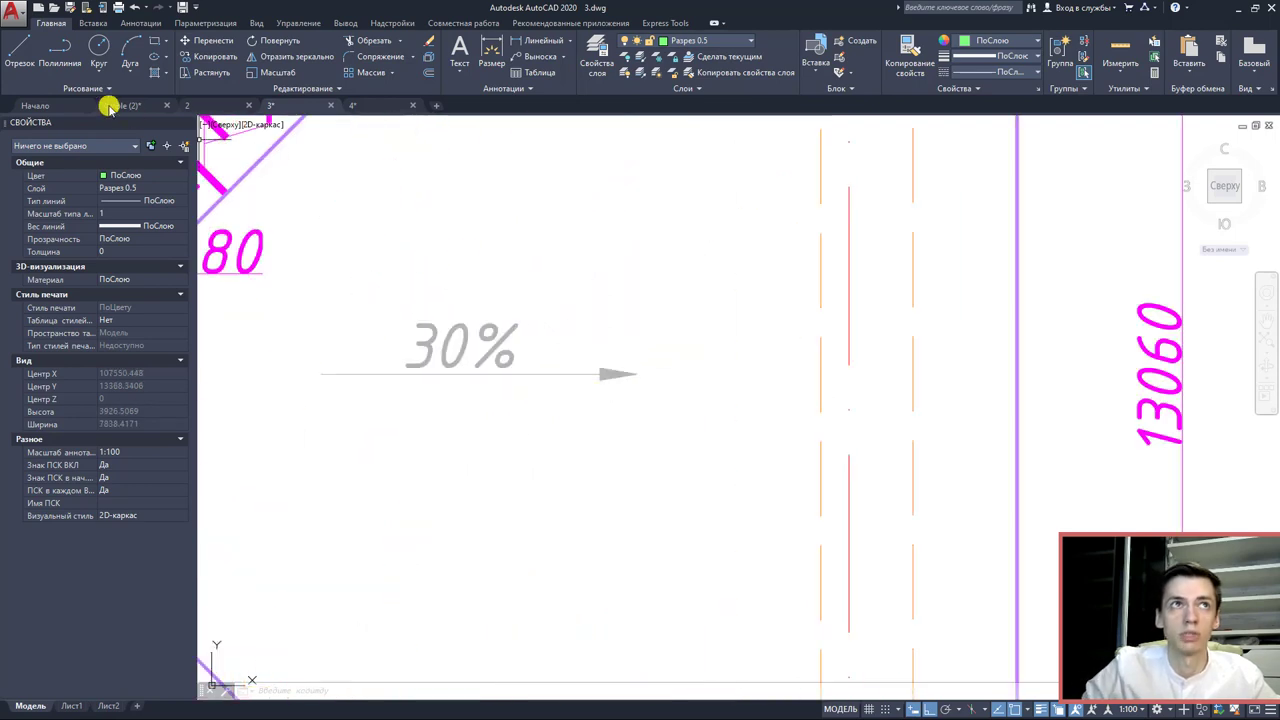
click(19, 50)
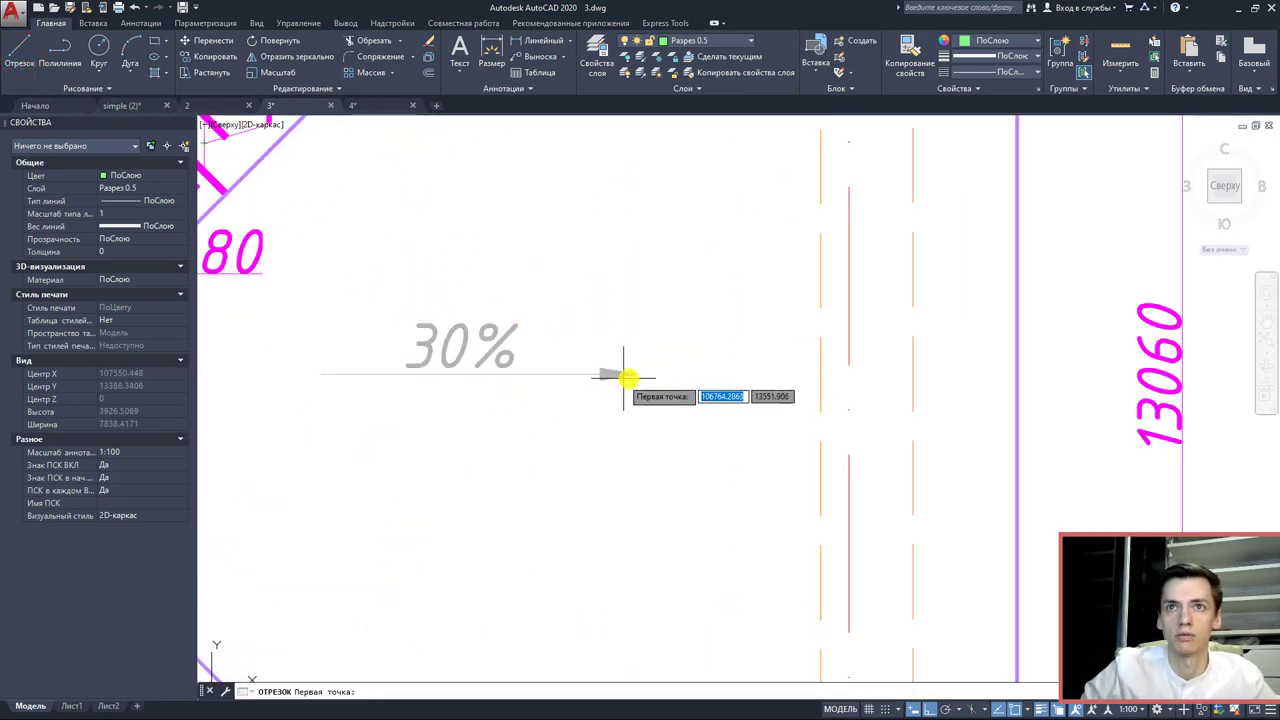
click(946, 708)
click(636, 374)
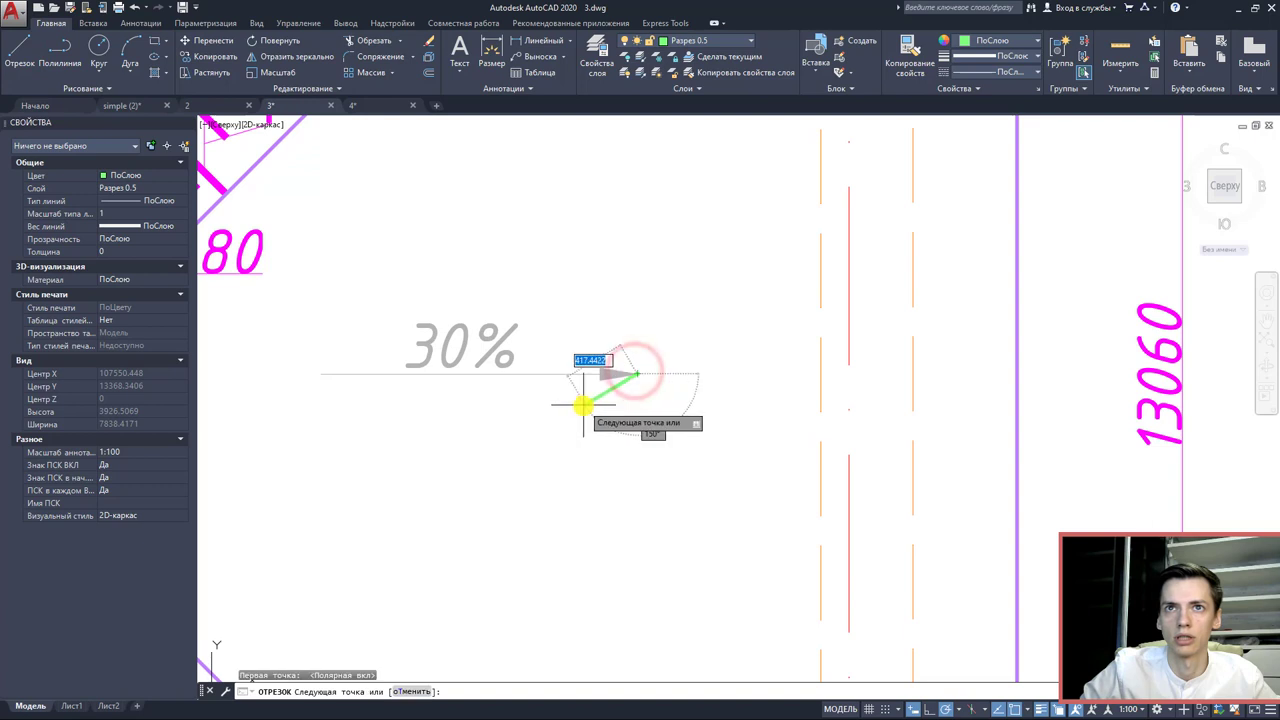
click(594, 392)
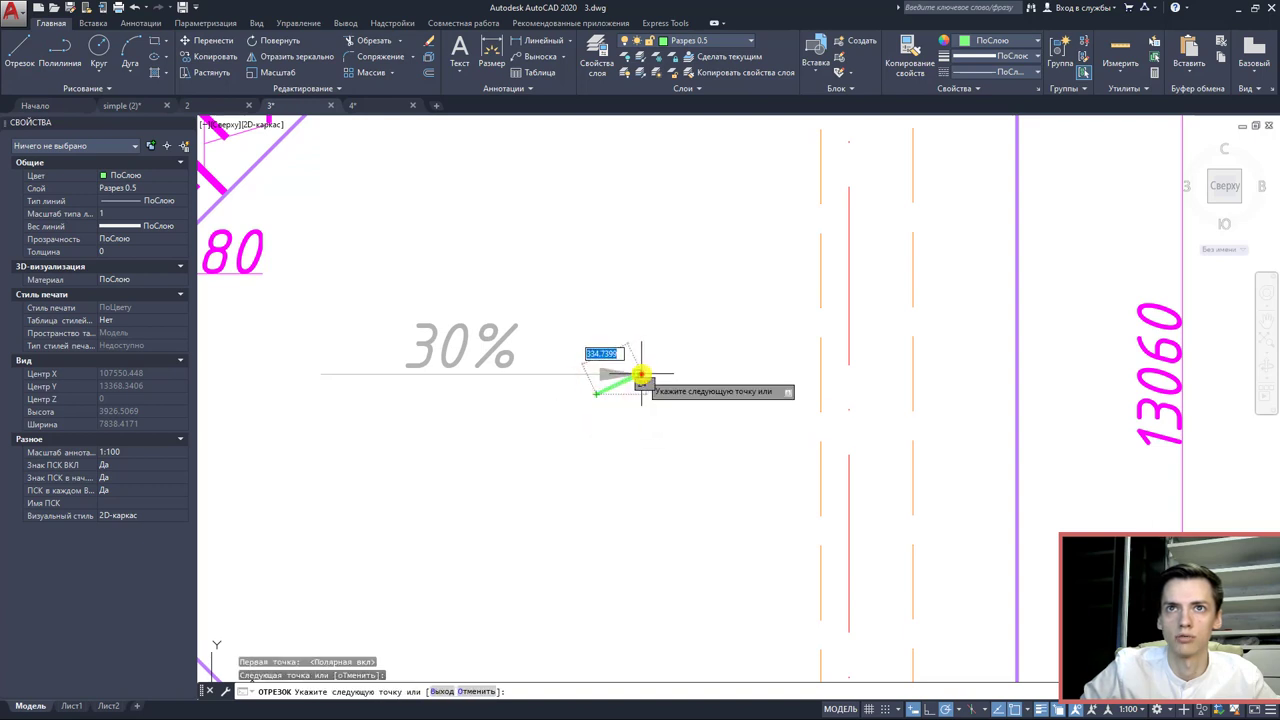
click(596, 355)
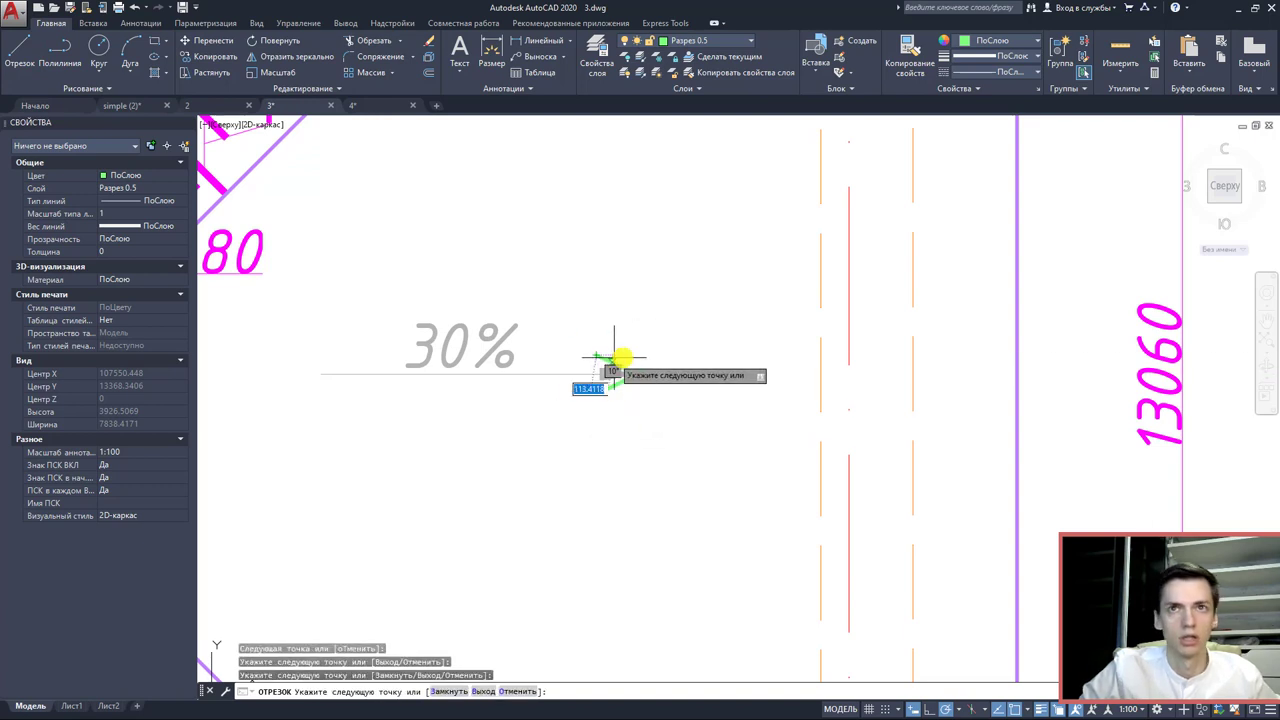
key(Escape)
- Inspect the drawn arrowhead lines and the 2% slope arrow beside the second-floor plan
drag(626, 368, 614, 366)
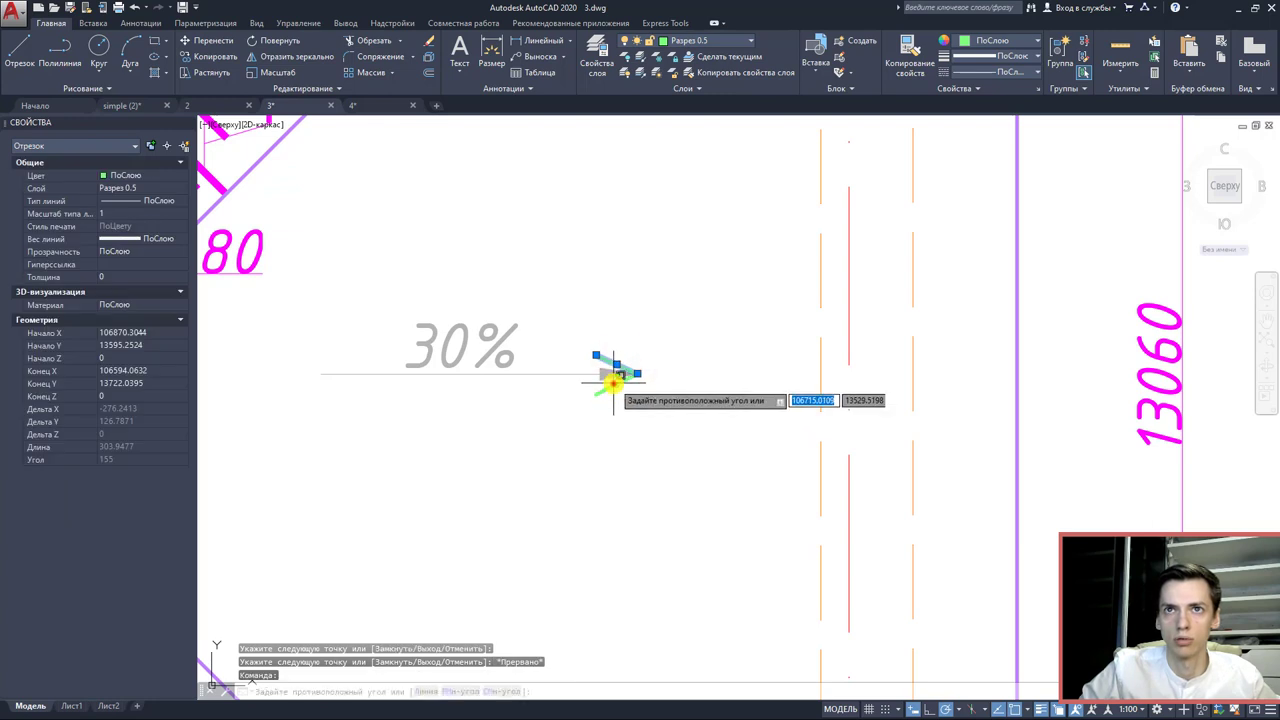
click(620, 396)
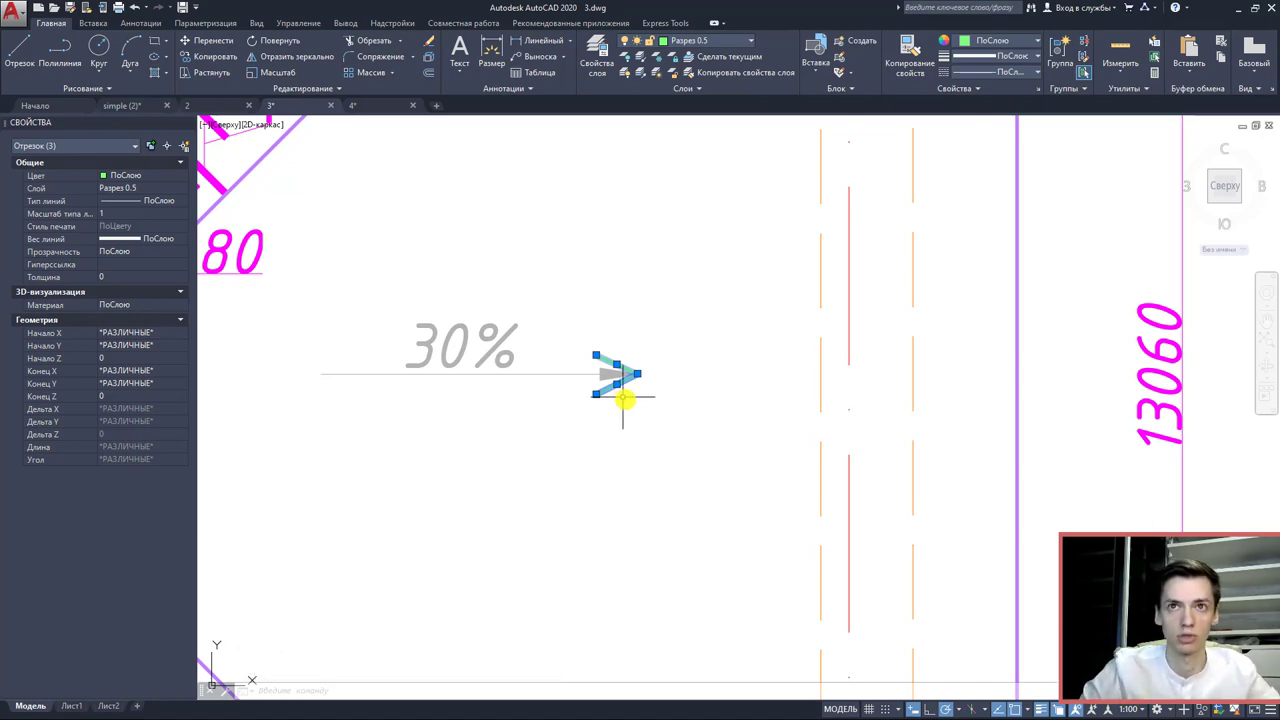
scroll(622, 398, down, 10)
scroll(786, 434, up, 8)
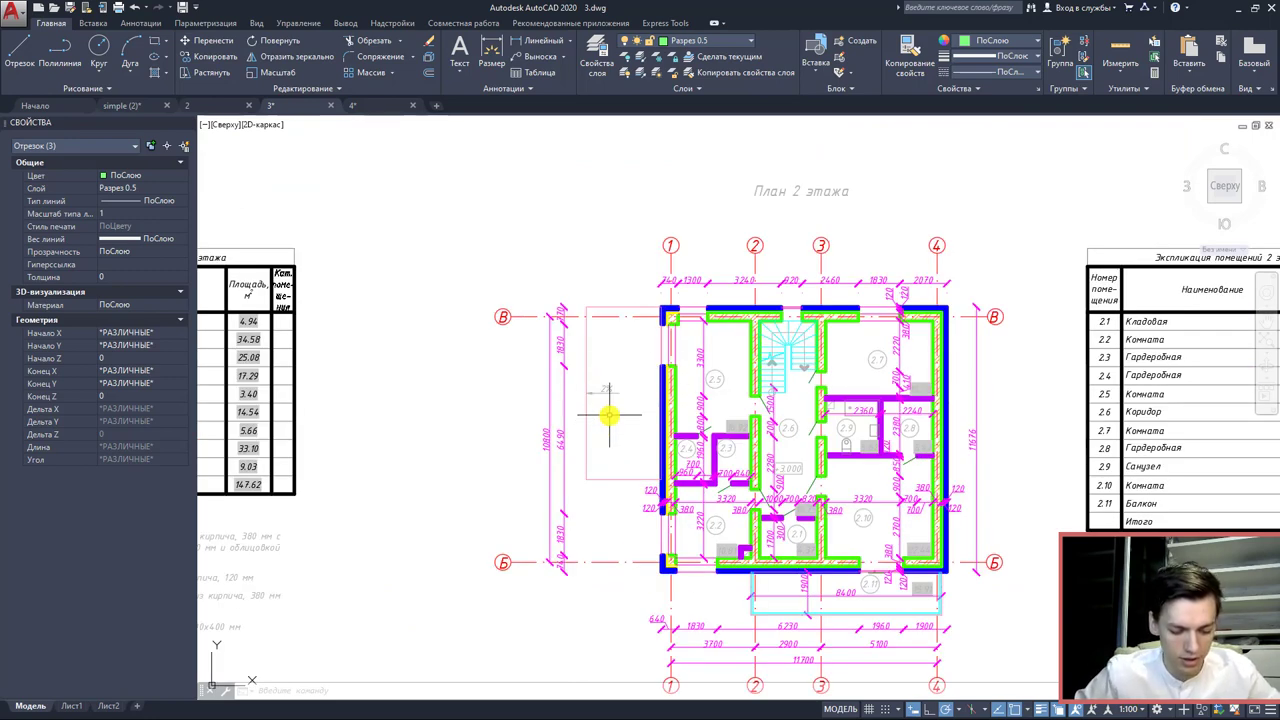
key(Escape)
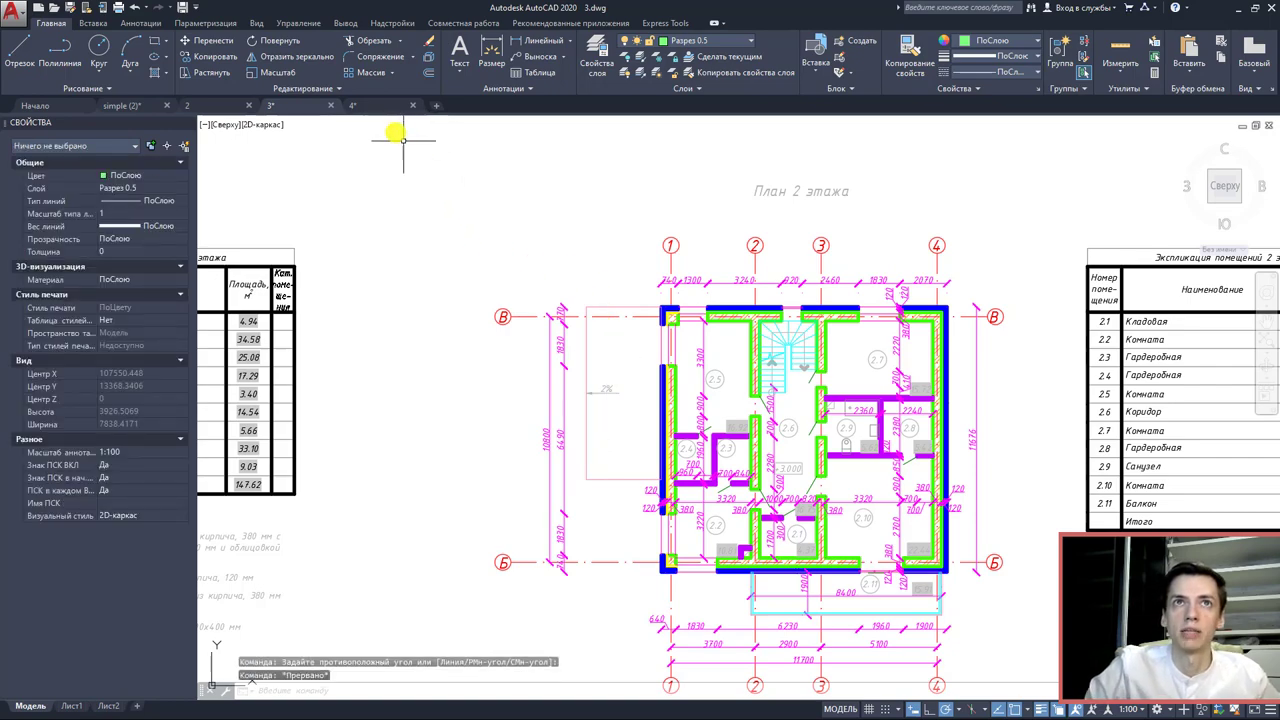
- Switch to drawing 4 and examine balcony 2.9 with its 3% slopes and hatched parapet on the second-floor plan
click(360, 105)
scroll(625, 350, down, 8)
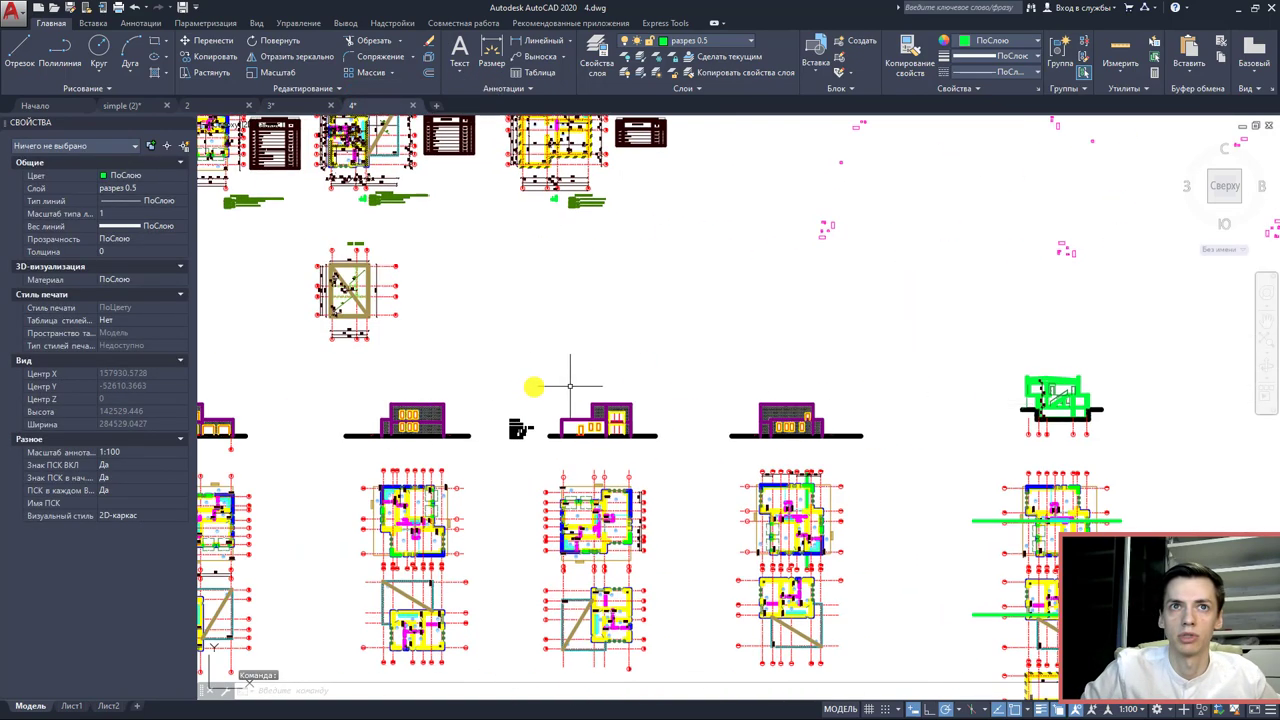
scroll(666, 414, up, 4)
scroll(615, 369, up, 6)
middle_drag(586, 391, 663, 360)
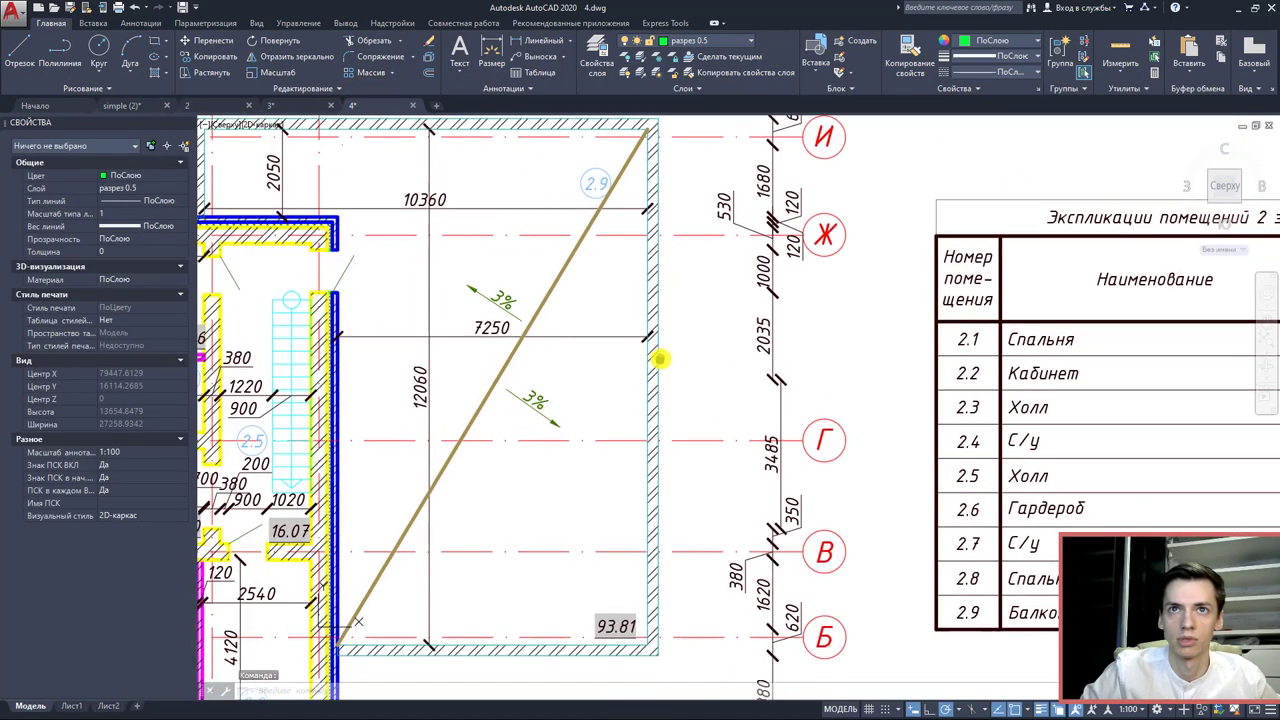
- Examine the section's outer walls, roof parapet and the lower-storey roof edge next to the staircase
scroll(663, 377, down, 10)
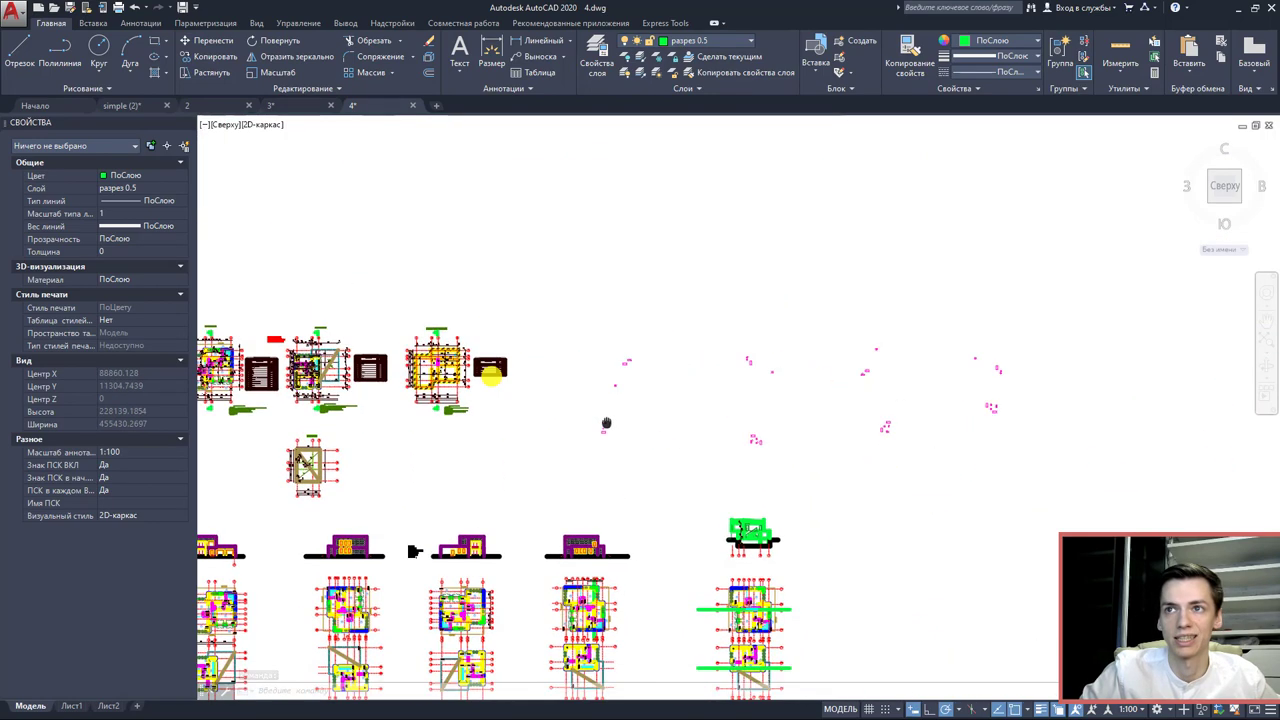
scroll(587, 431, up, 5)
scroll(587, 431, up, 5)
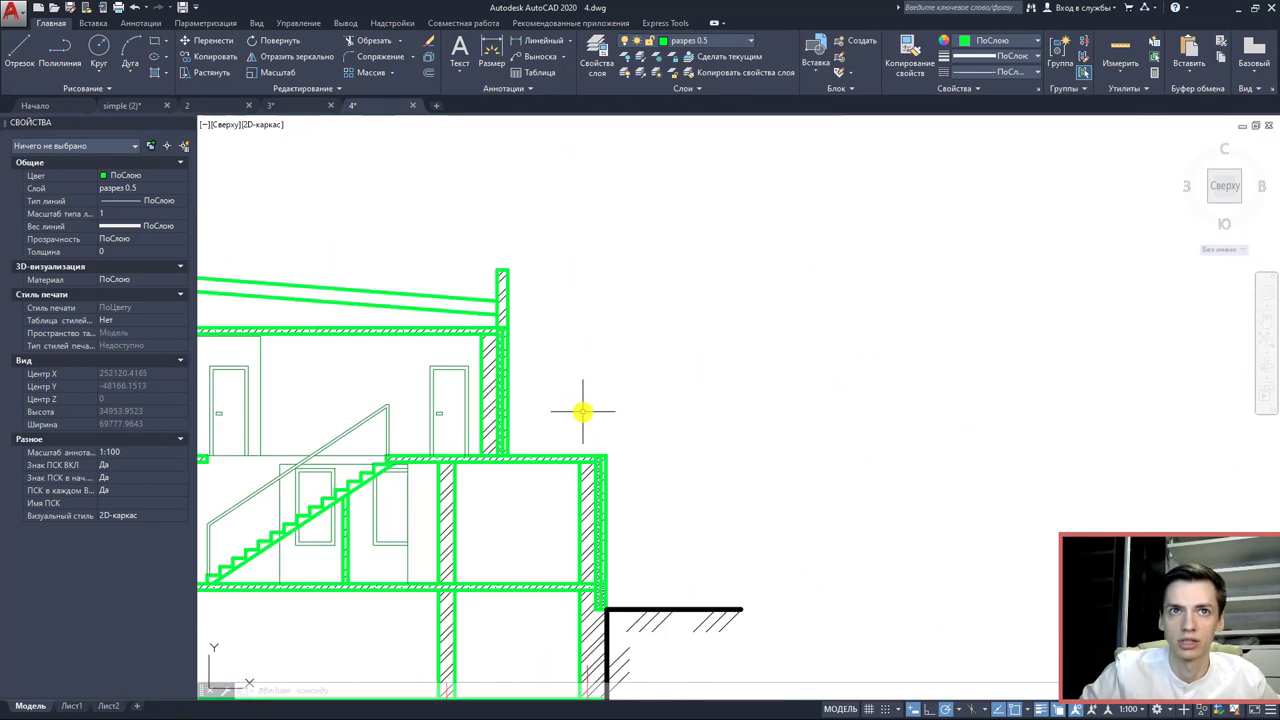
scroll(600, 437, down, 5)
mouse_move(488, 399)
middle_down()
mouse_move(488, 432)
mouse_move(586, 483)
middle_up()
scroll(557, 494, down, 3)
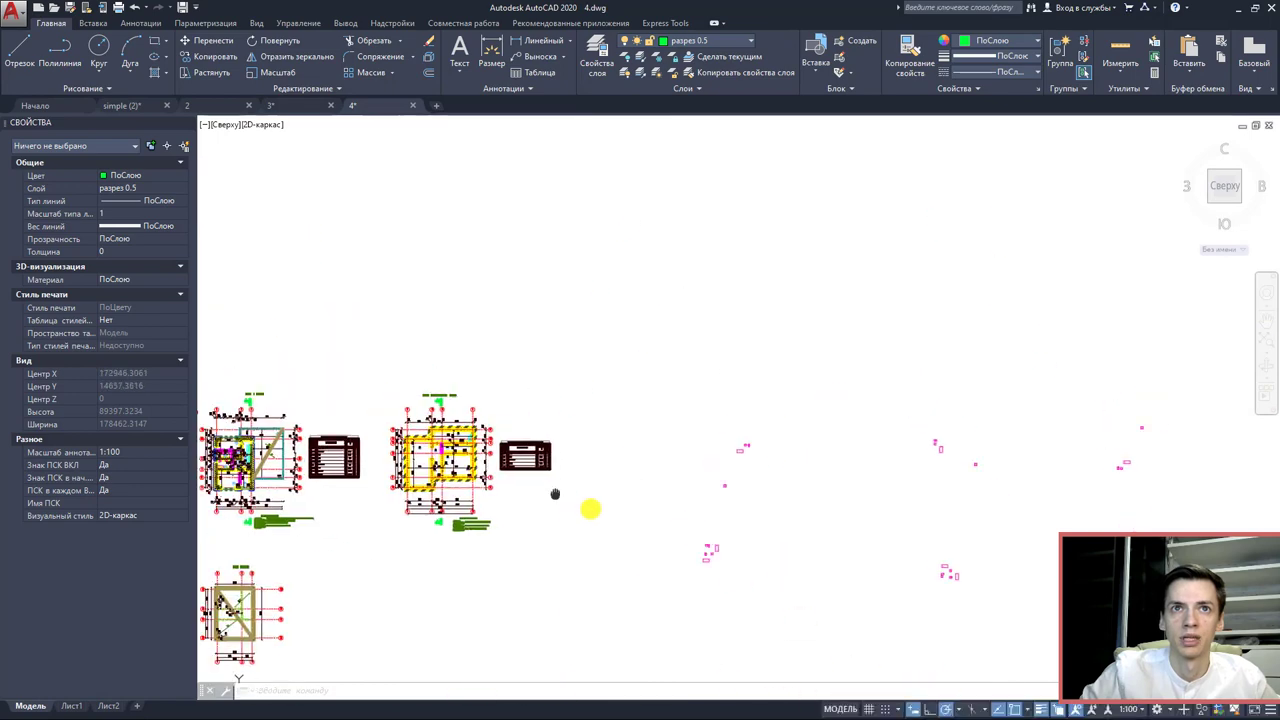
- Delete the ANSI32 hatch from the parapet around balcony 2.9 on the second-floor plan
scroll(555, 500, up, 4)
scroll(565, 465, up, 8)
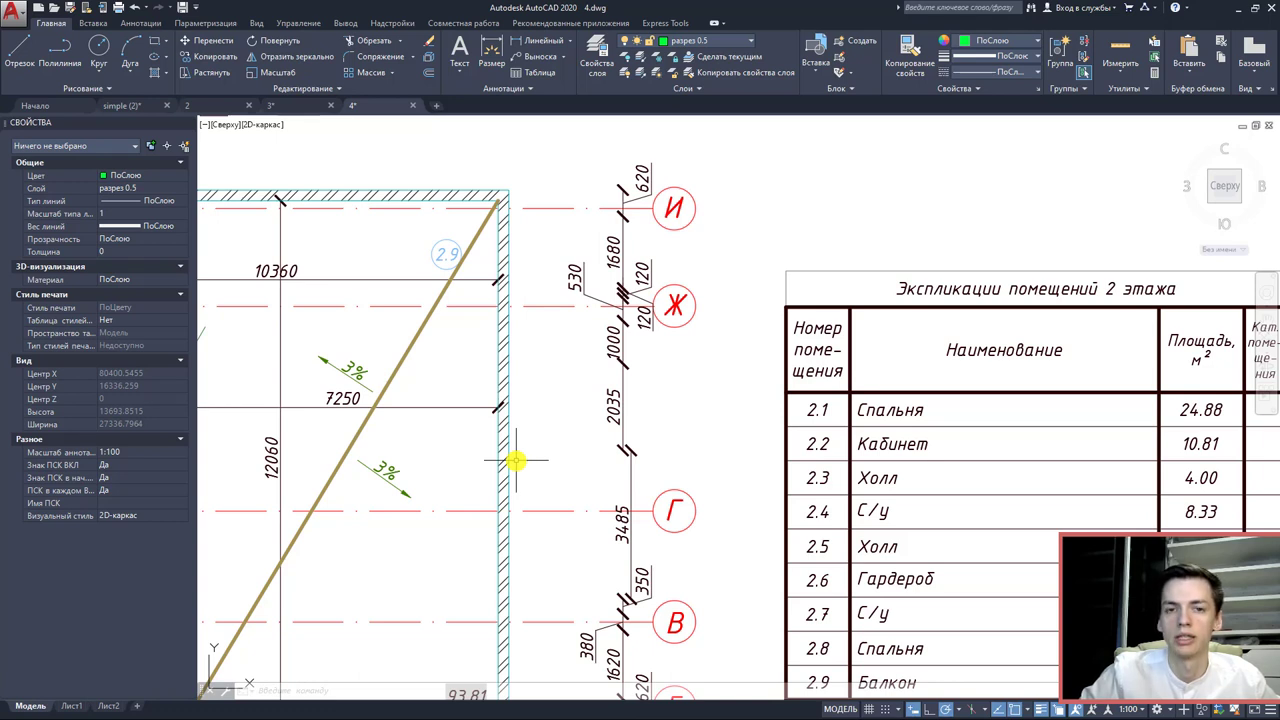
click(503, 459)
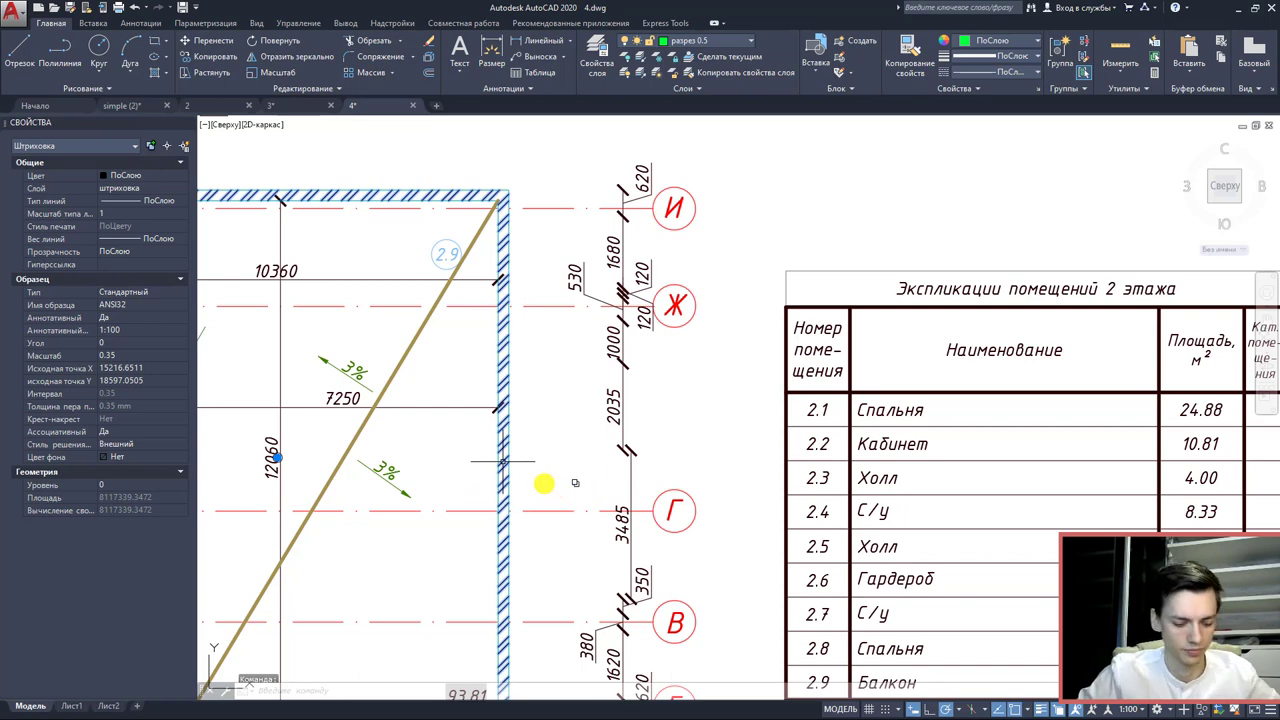
key(Delete)
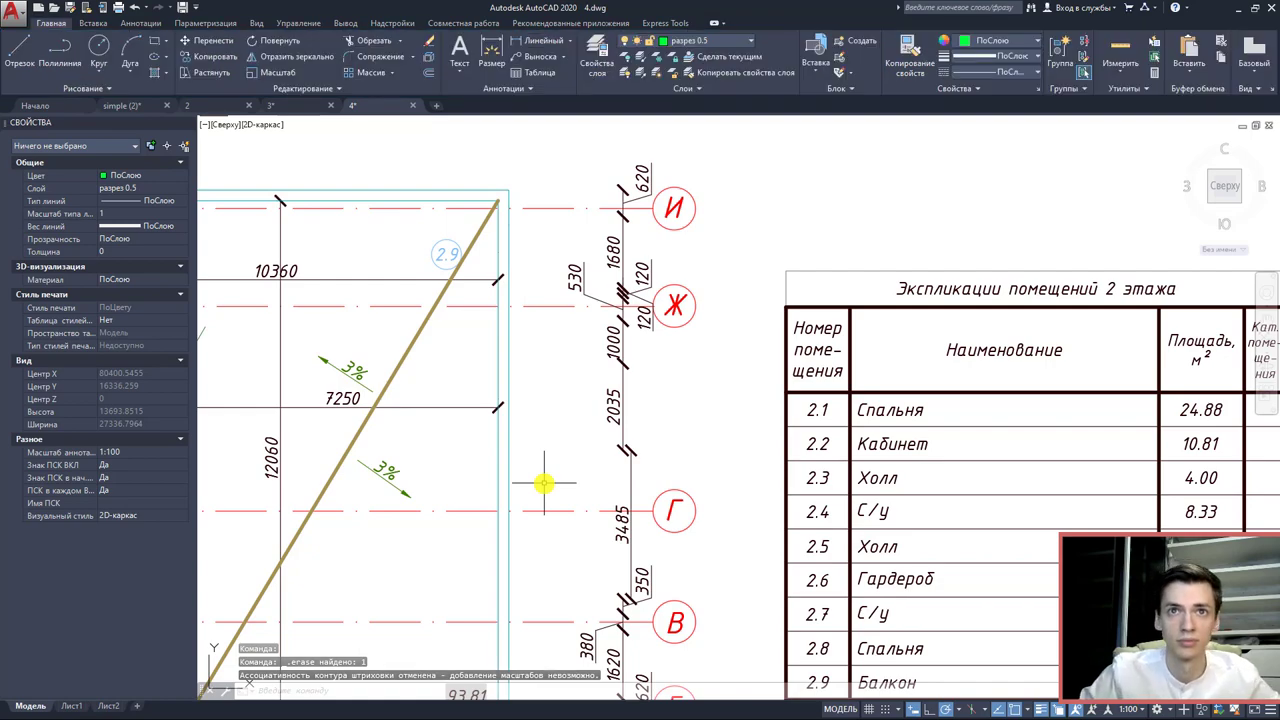
- Make the layer of the section's vertical storey-height dimensions, площади значения, current
scroll(500, 471, down, 10)
middle_drag(500, 471, 646, 509)
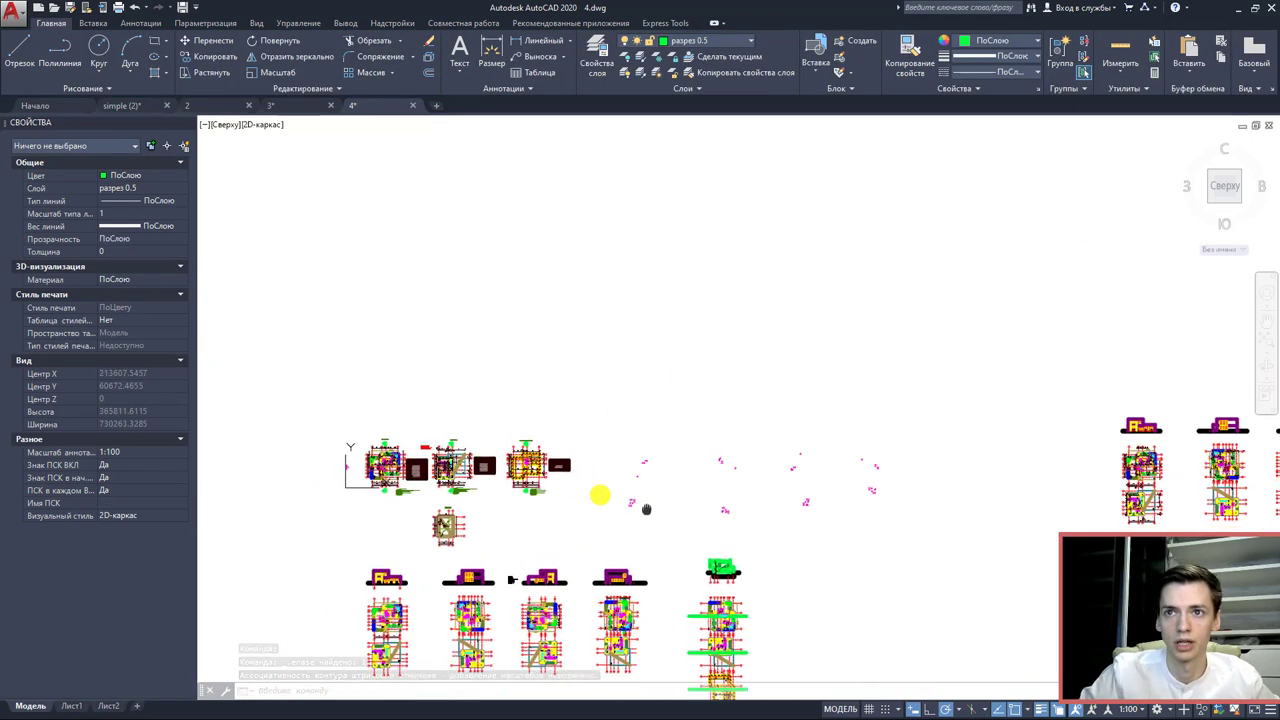
scroll(595, 500, up, 10)
scroll(585, 515, down, 2)
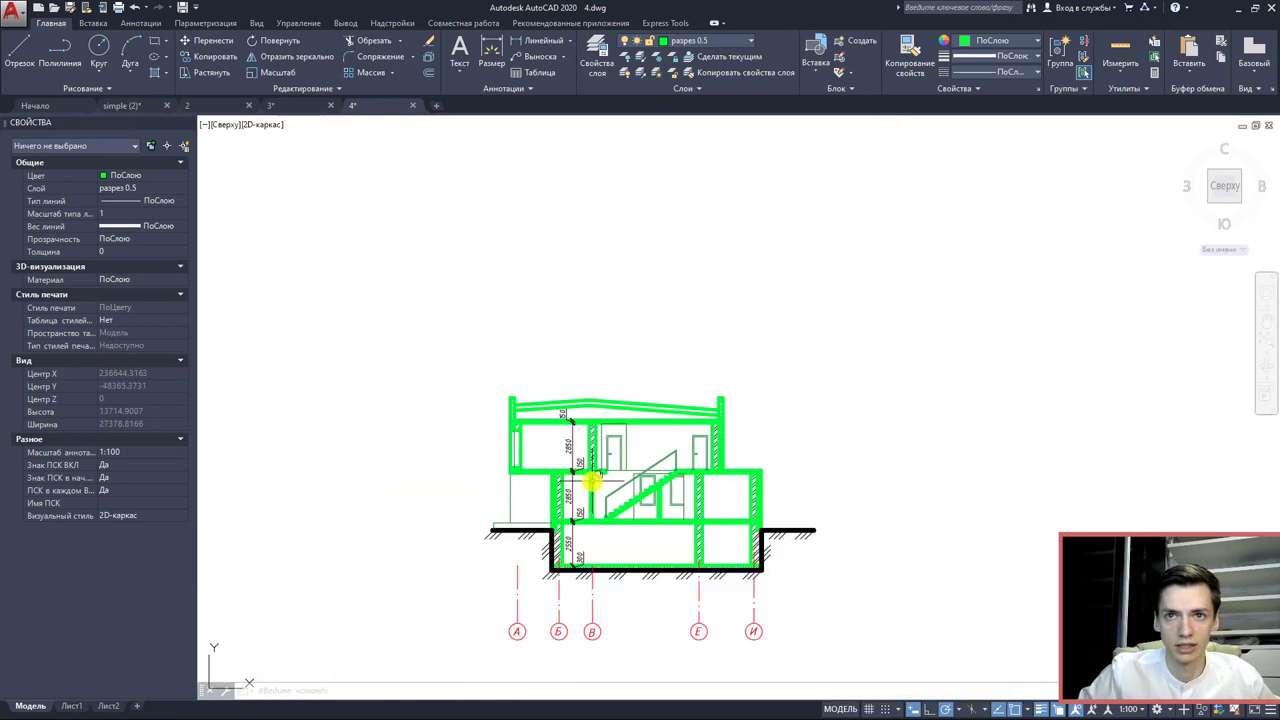
middle_drag(608, 523, 604, 505)
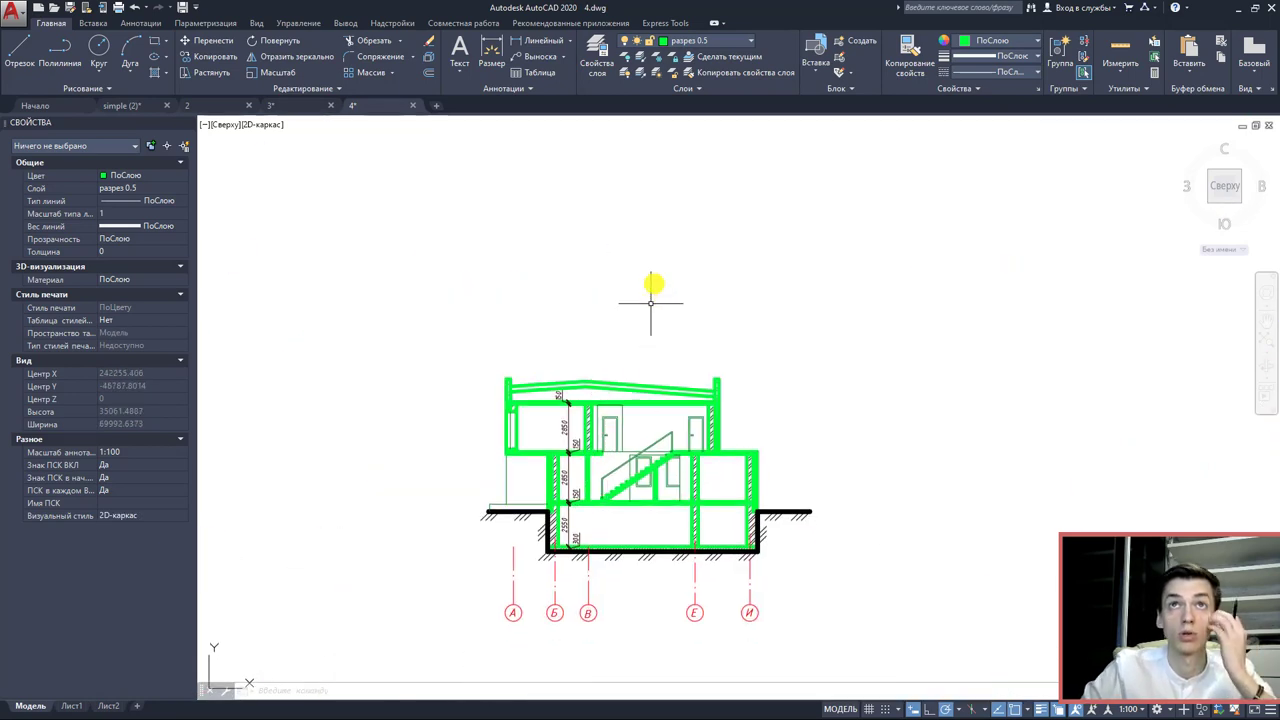
click(566, 416)
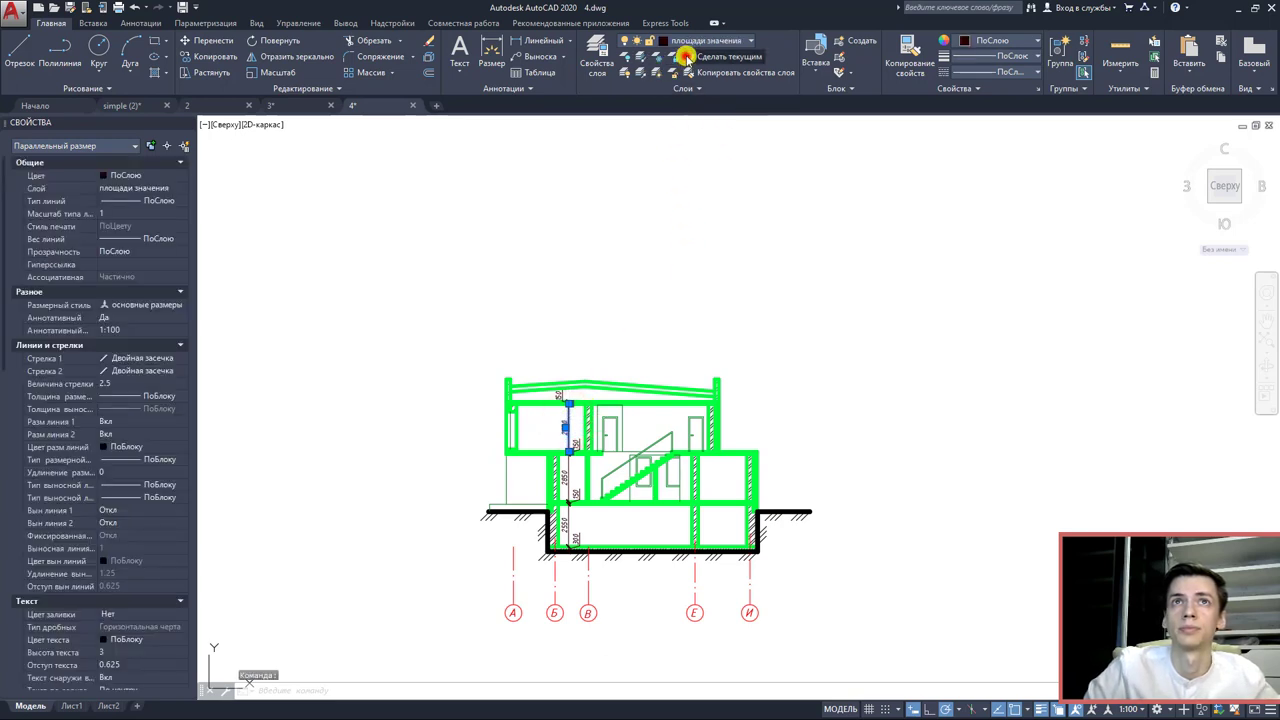
key(Escape)
- Add linear dimensions below the section: one overall from axis А to И and one above it between И and Е
click(540, 40)
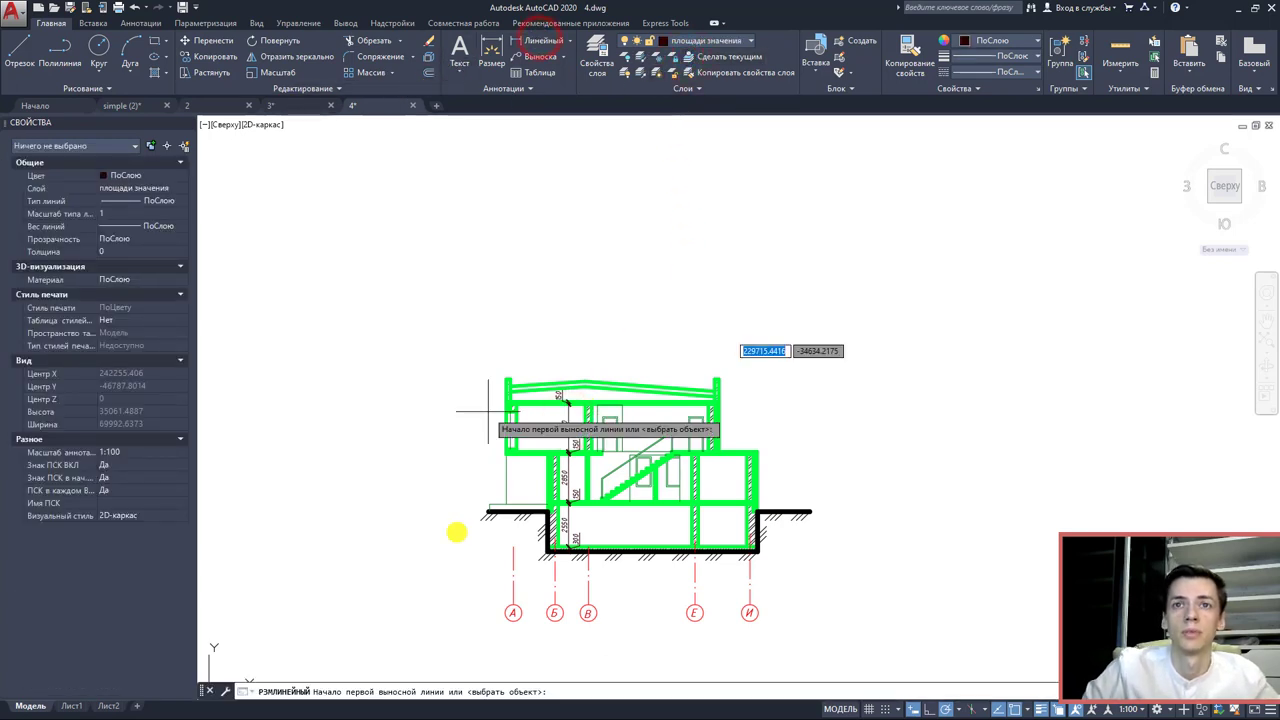
click(513, 590)
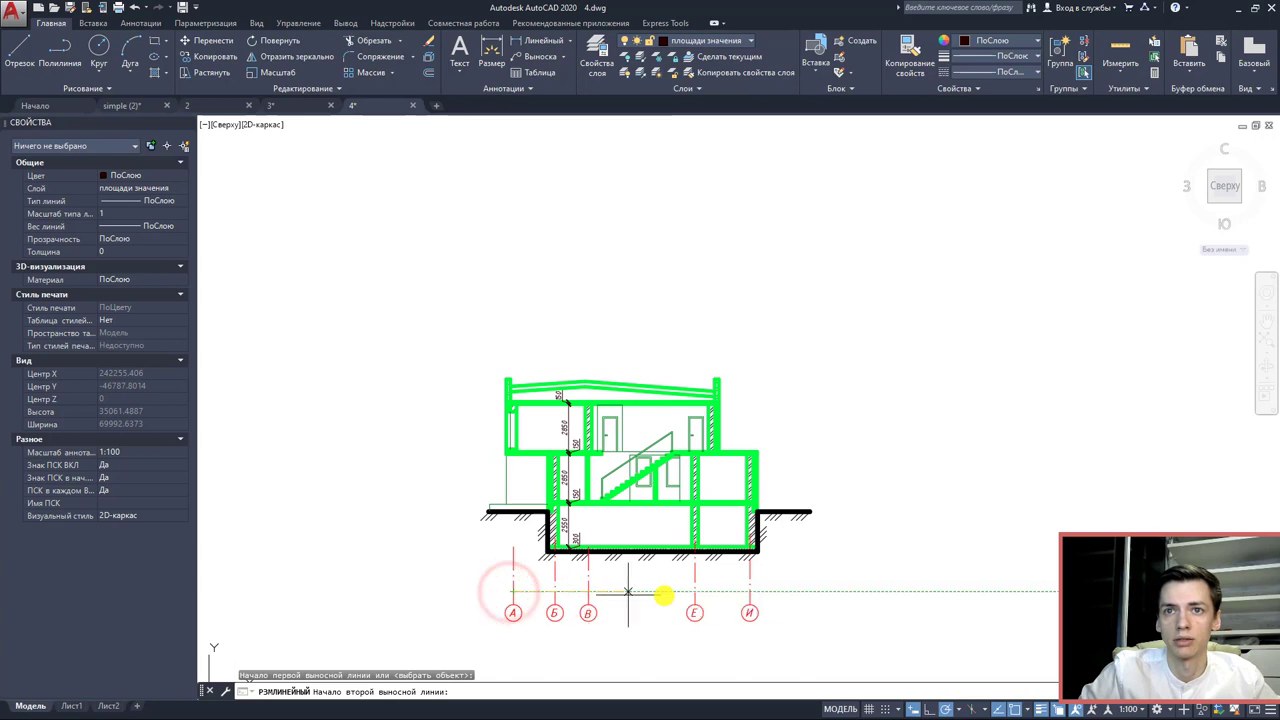
click(752, 592)
click(745, 585)
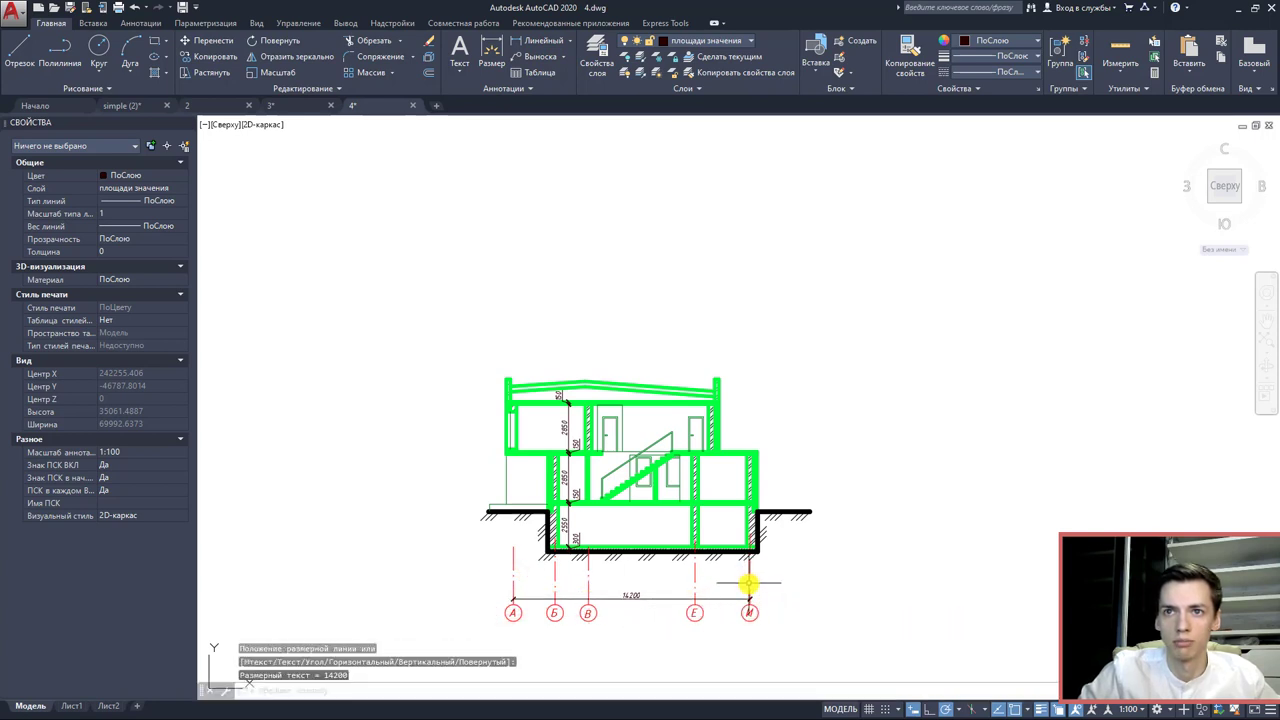
key(space)
click(748, 585)
click(697, 584)
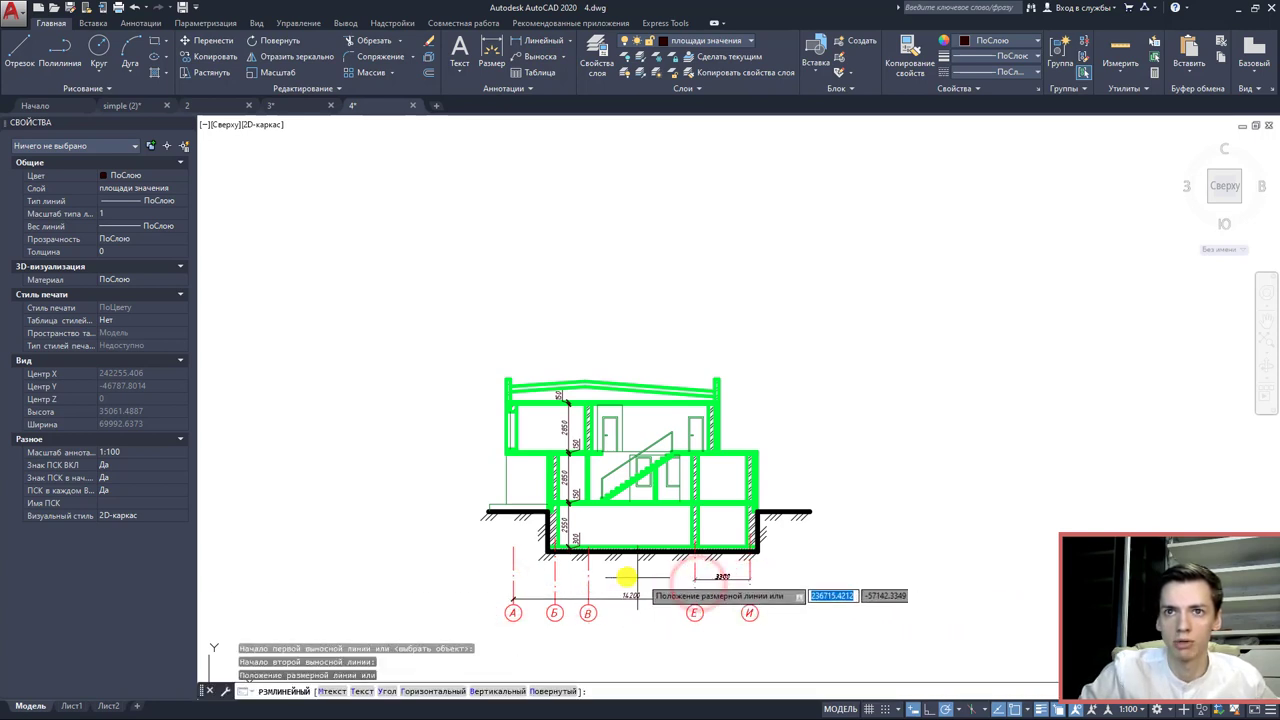
click(598, 582)
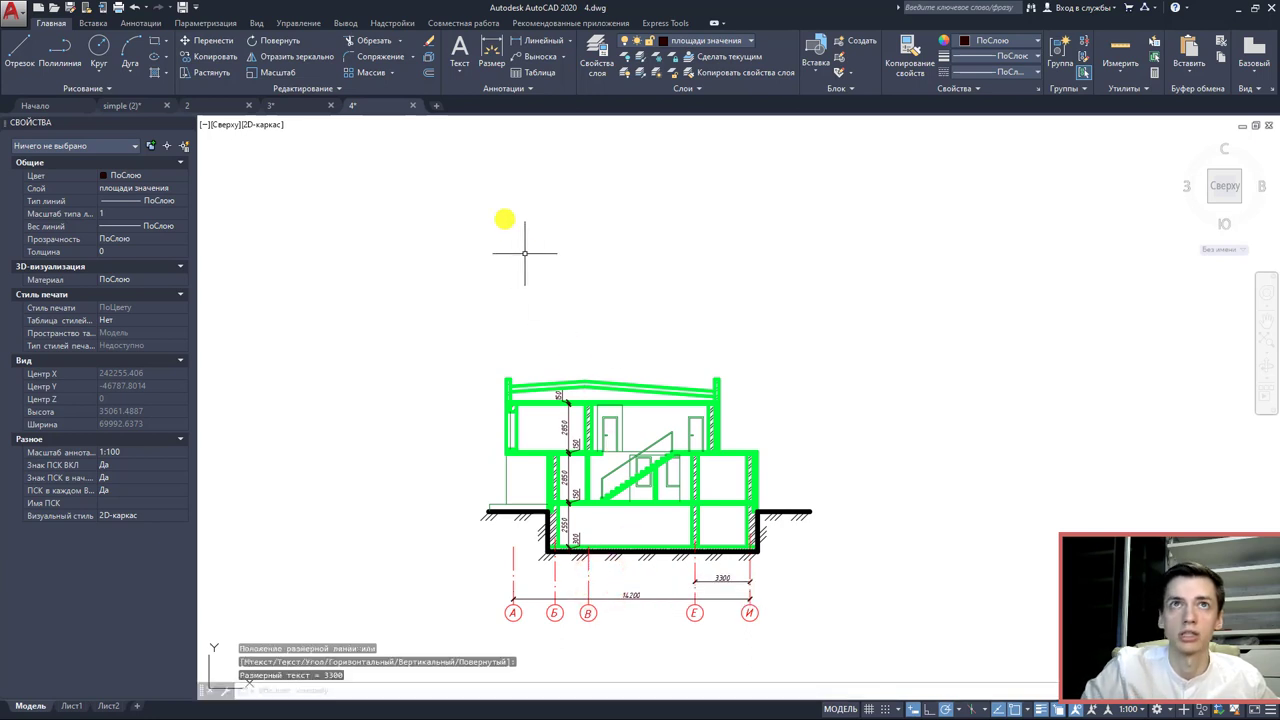
- Continue the dimension chain below the section from axis Е through В and Б to А
click(354, 95)
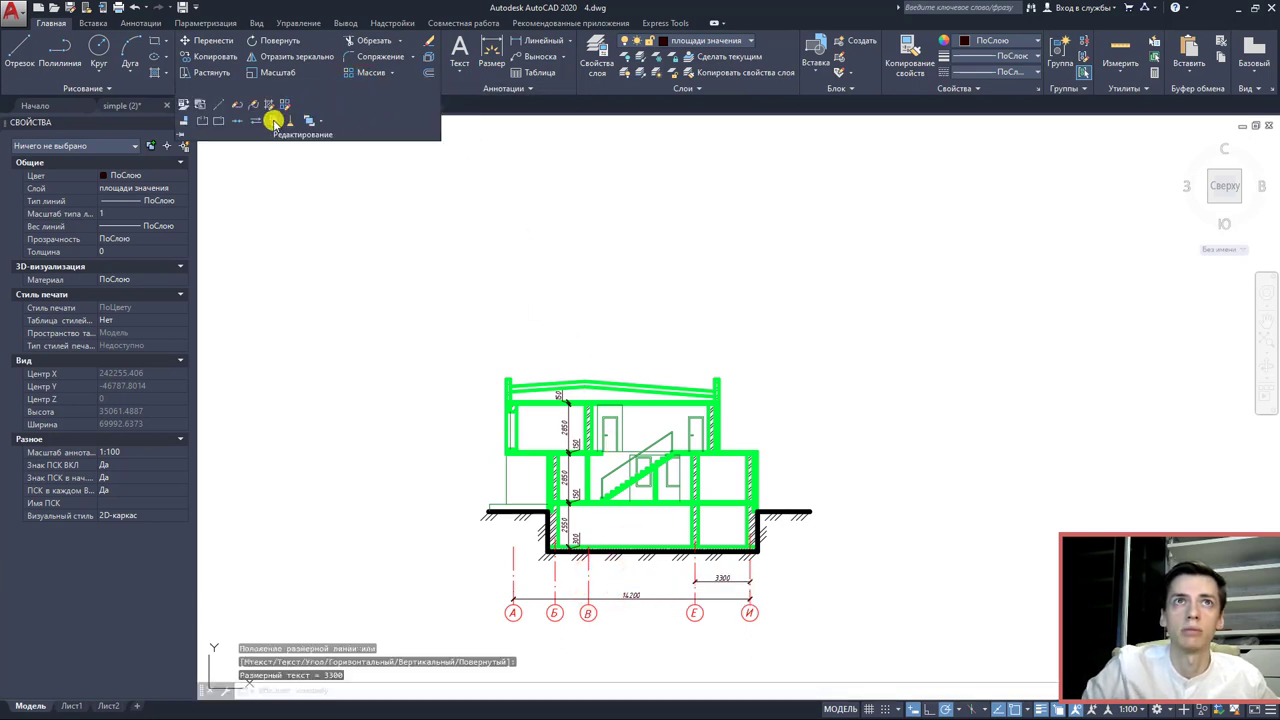
click(146, 22)
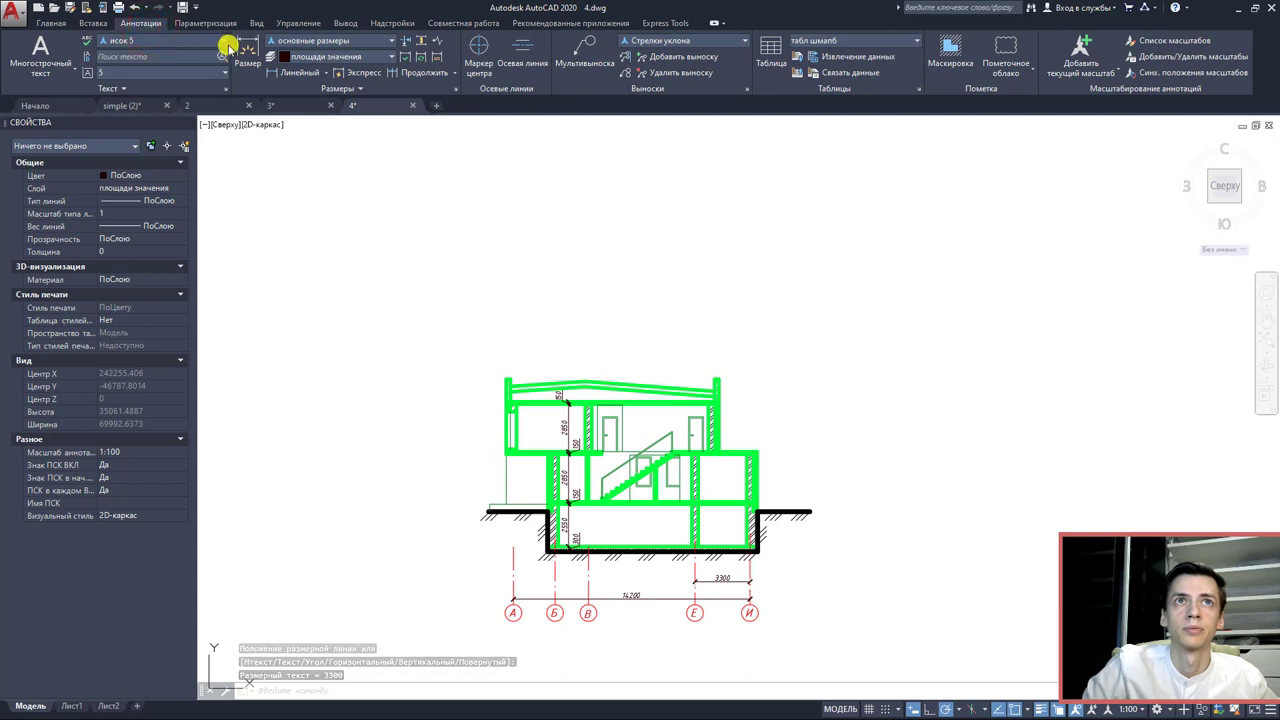
click(397, 72)
scroll(590, 585, up, 2)
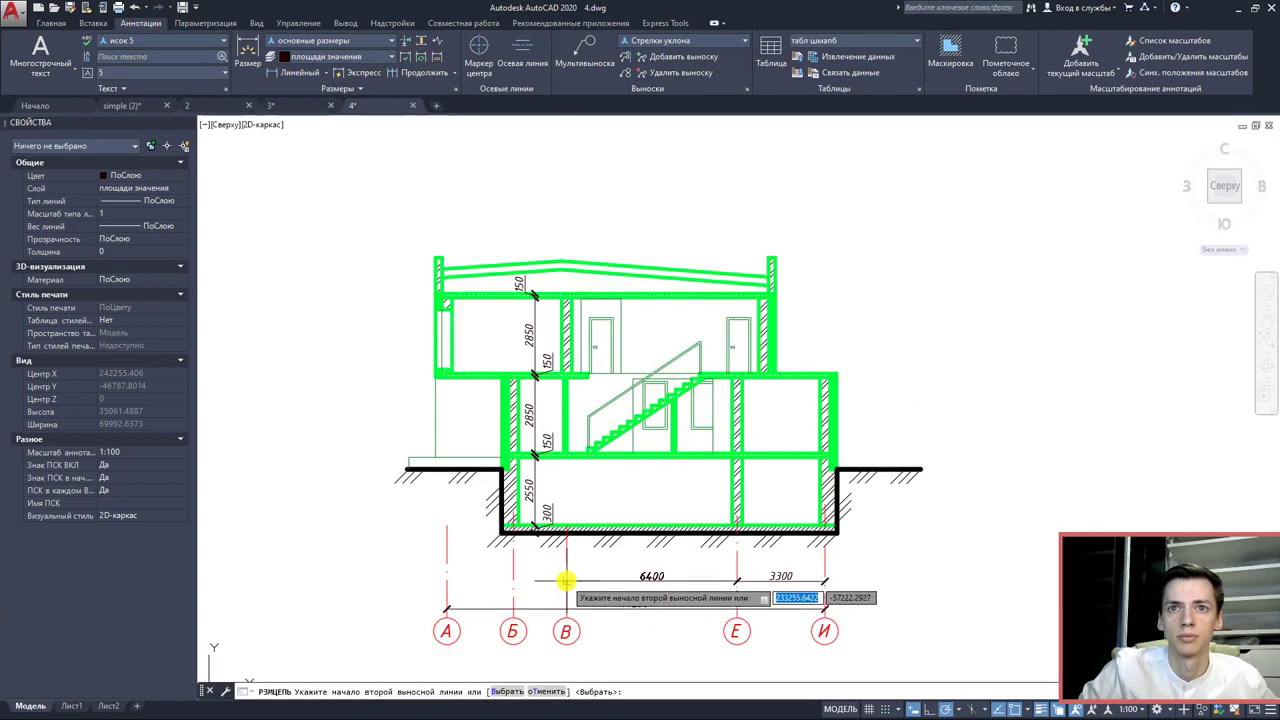
click(513, 578)
click(449, 577)
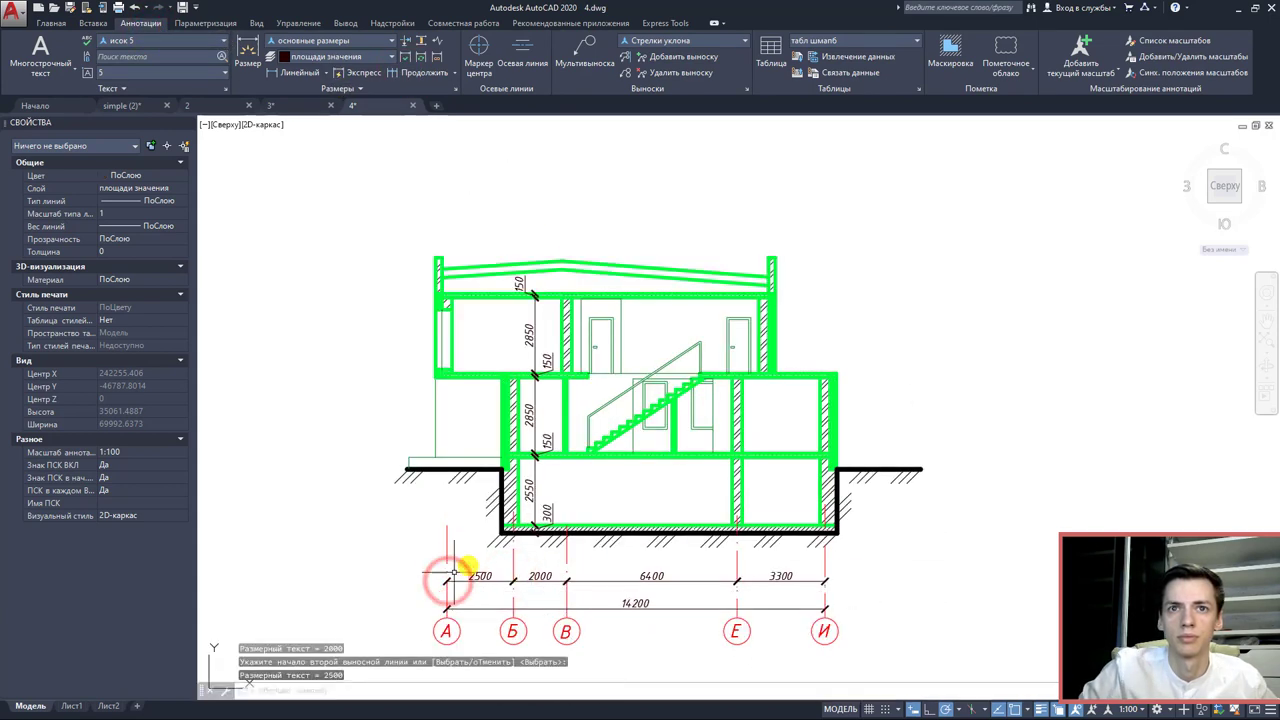
key(Escape)
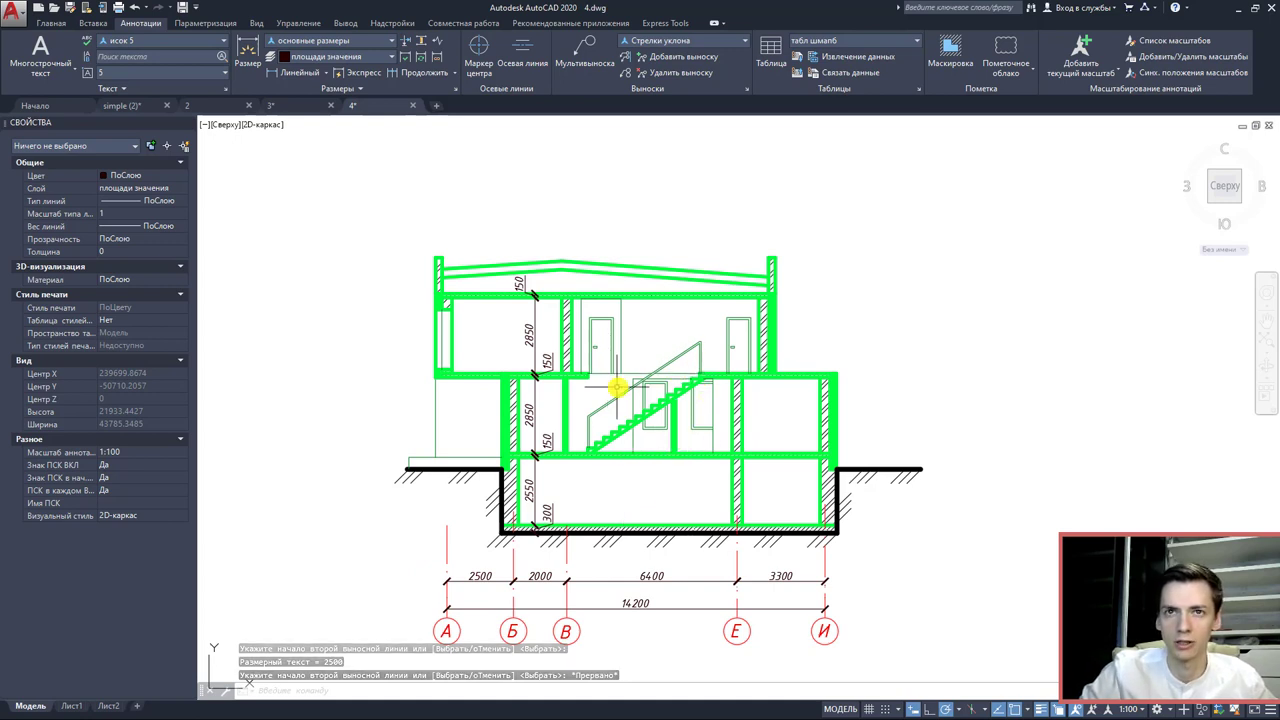
- Examine the section's walls, storey heights and axis dimensions, checking whether every load-bearing wall stands on a marked axis
scroll(700, 415, up, 2)
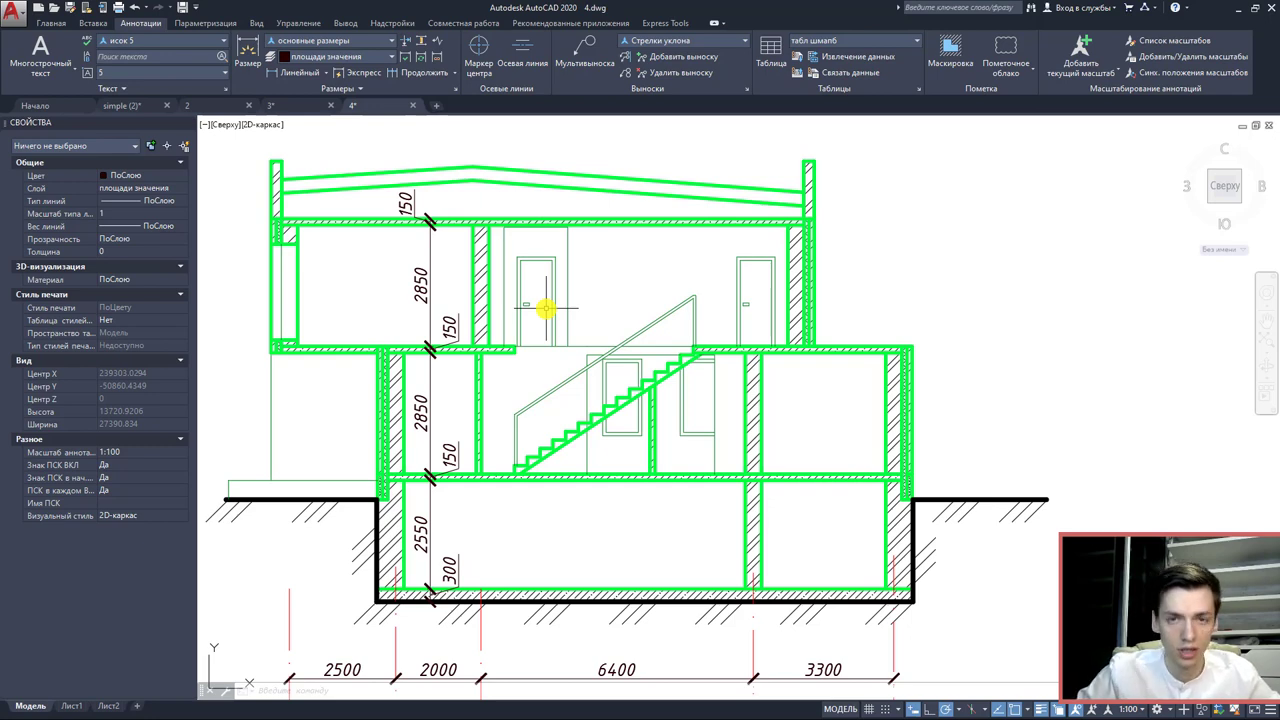
scroll(566, 343, down, 1)
middle_drag(634, 563, 634, 477)
scroll(643, 520, down, 2)
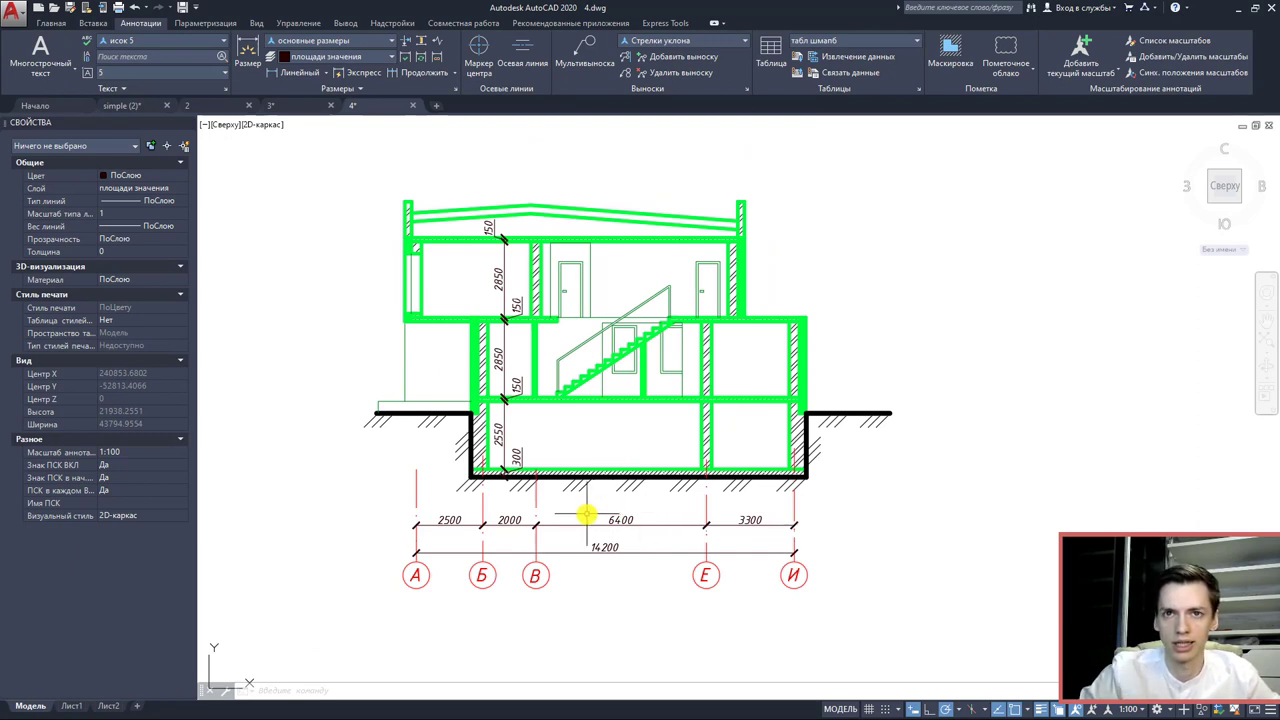
click(772, 552)
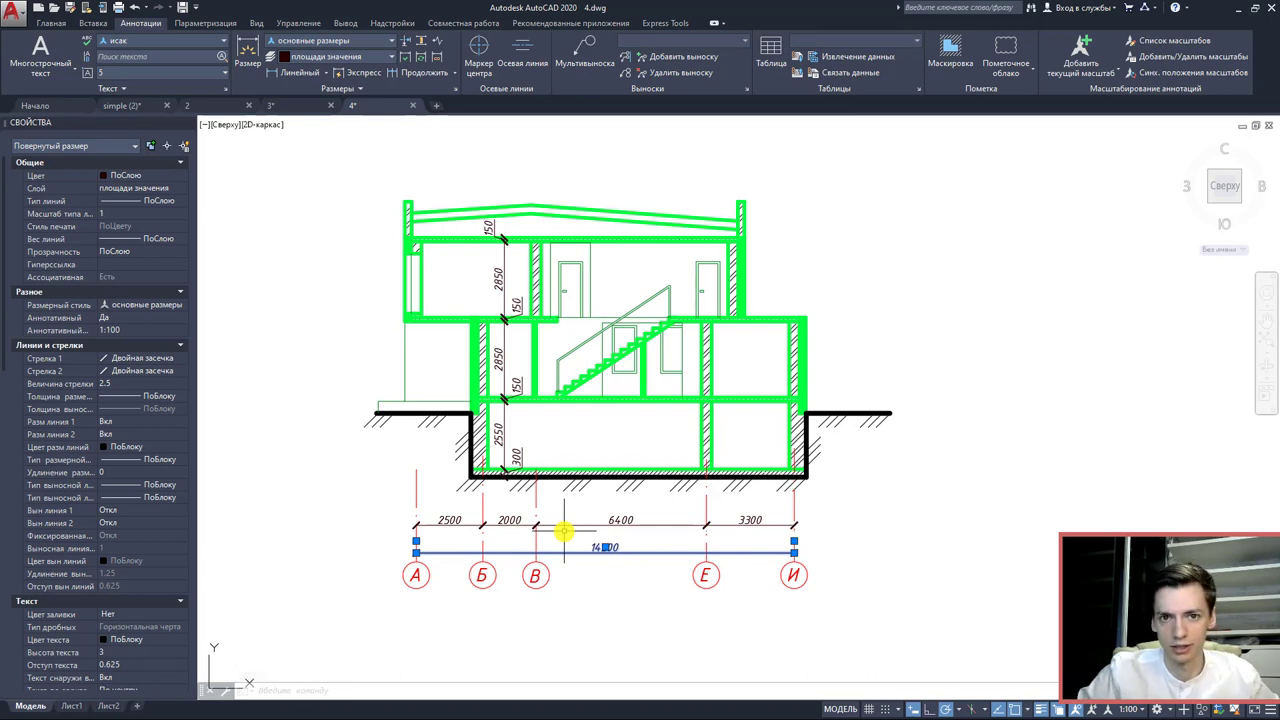
key(Escape)
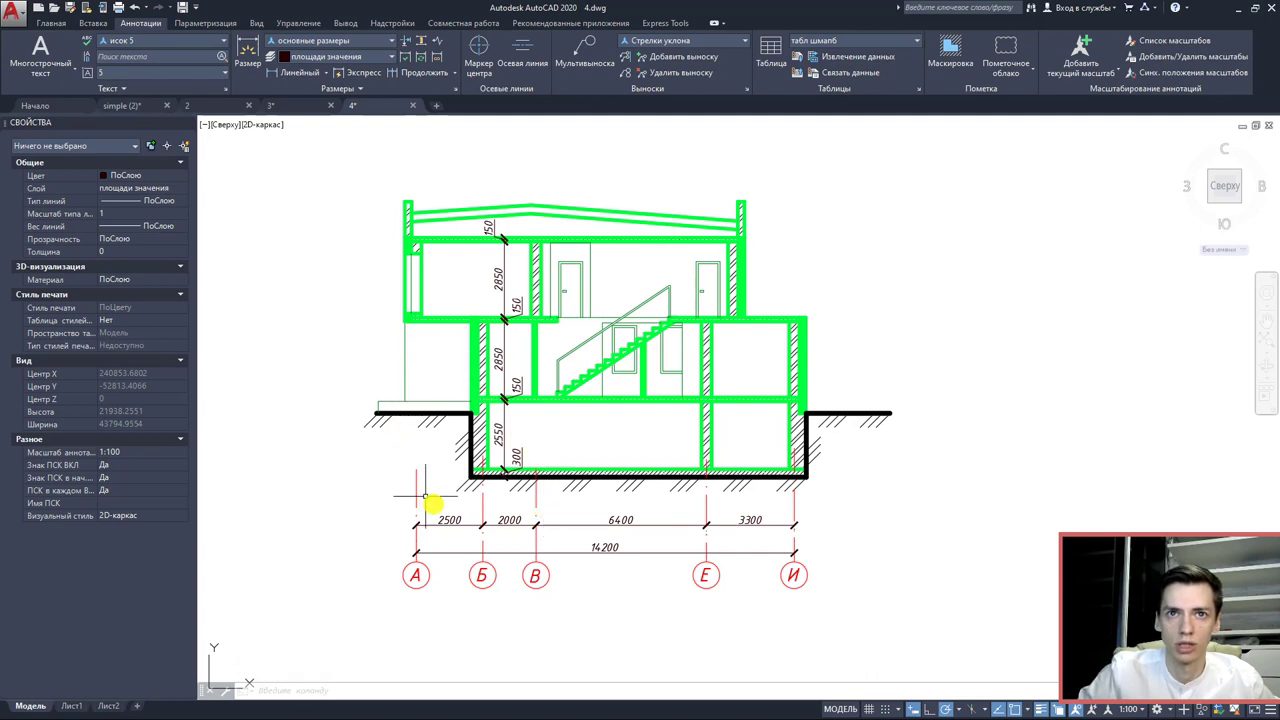
scroll(483, 410, up, 2)
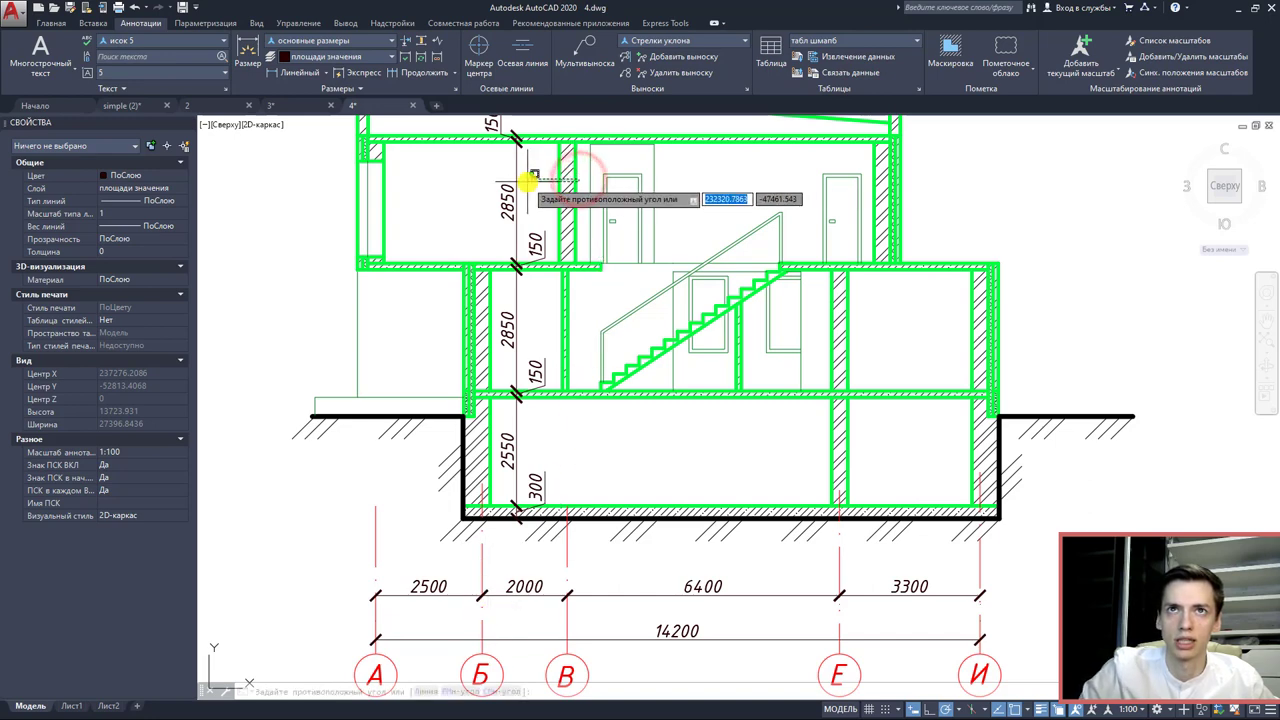
click(575, 180)
key(Escape)
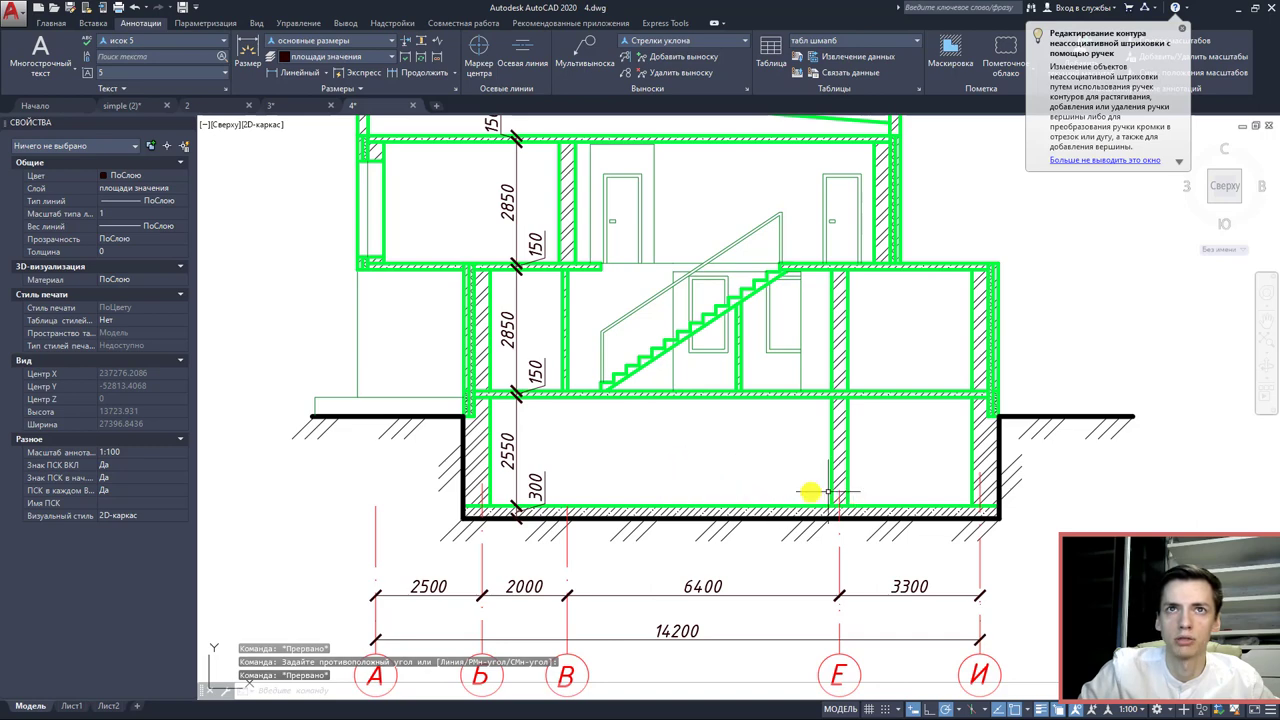
scroll(640, 434, down, 2)
scroll(640, 290, up, 2)
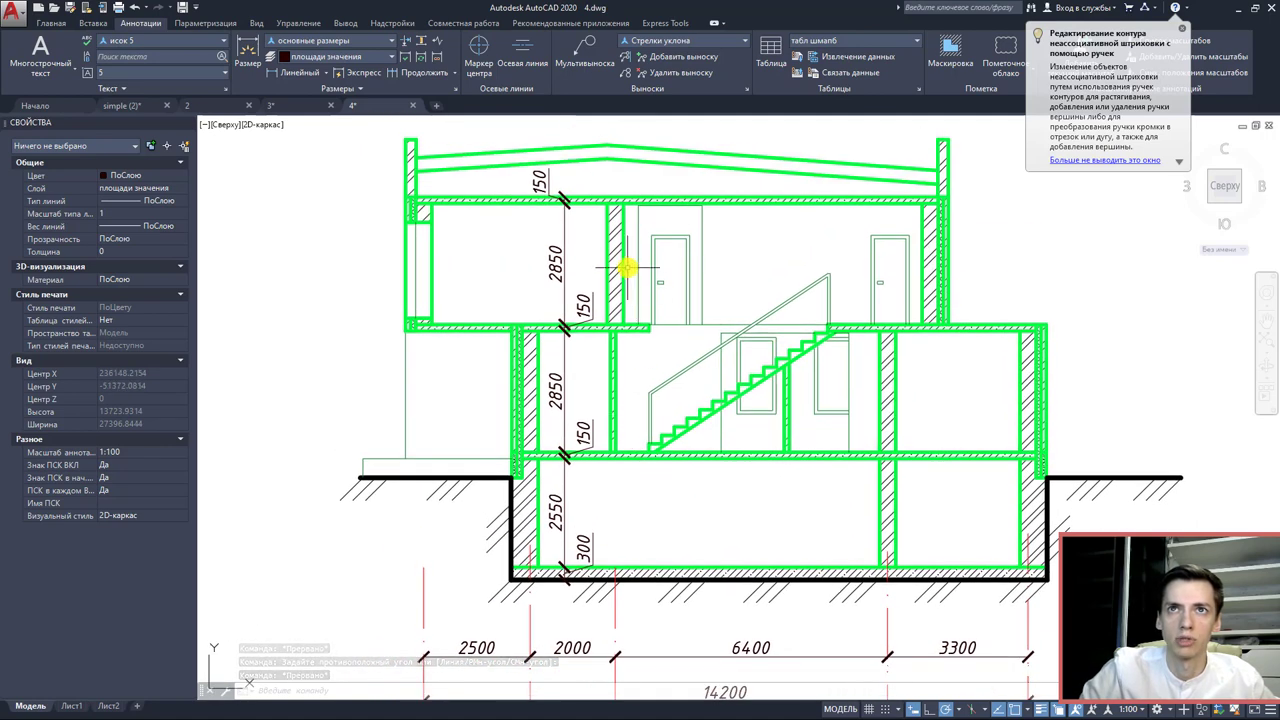
click(626, 268)
key(Escape)
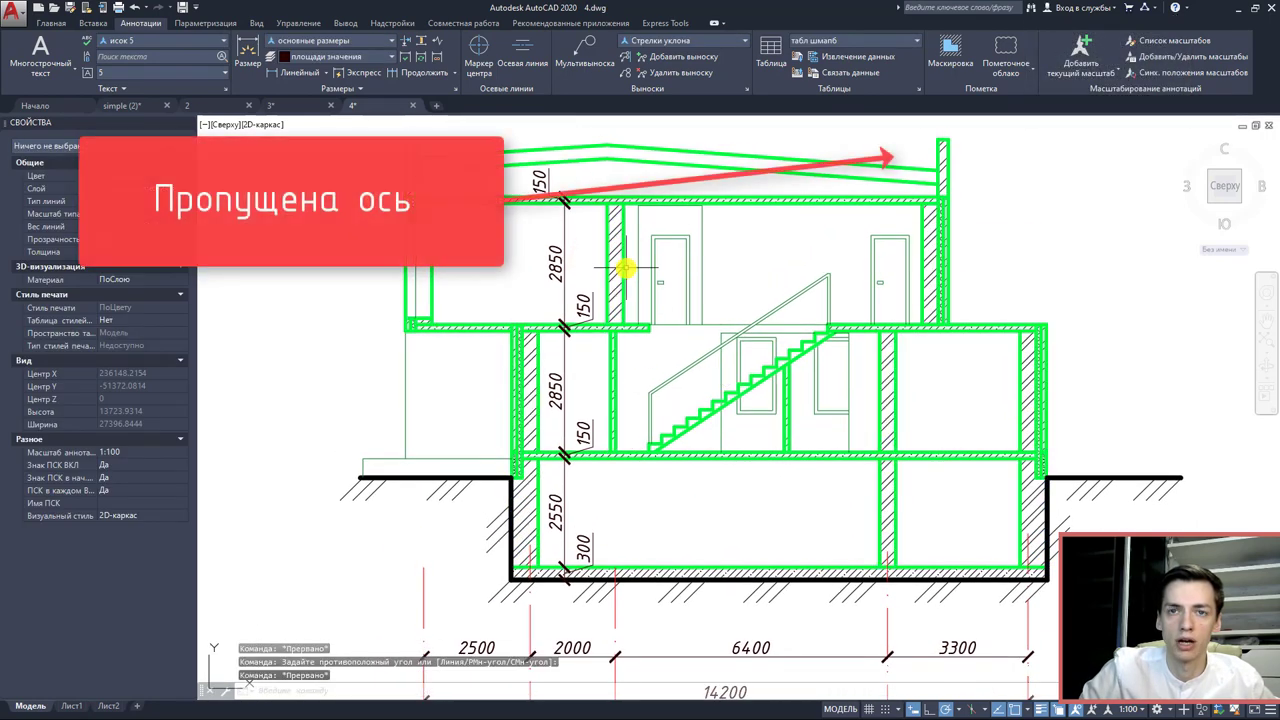
scroll(600, 266, down, 1)
scroll(591, 591, up, 1)
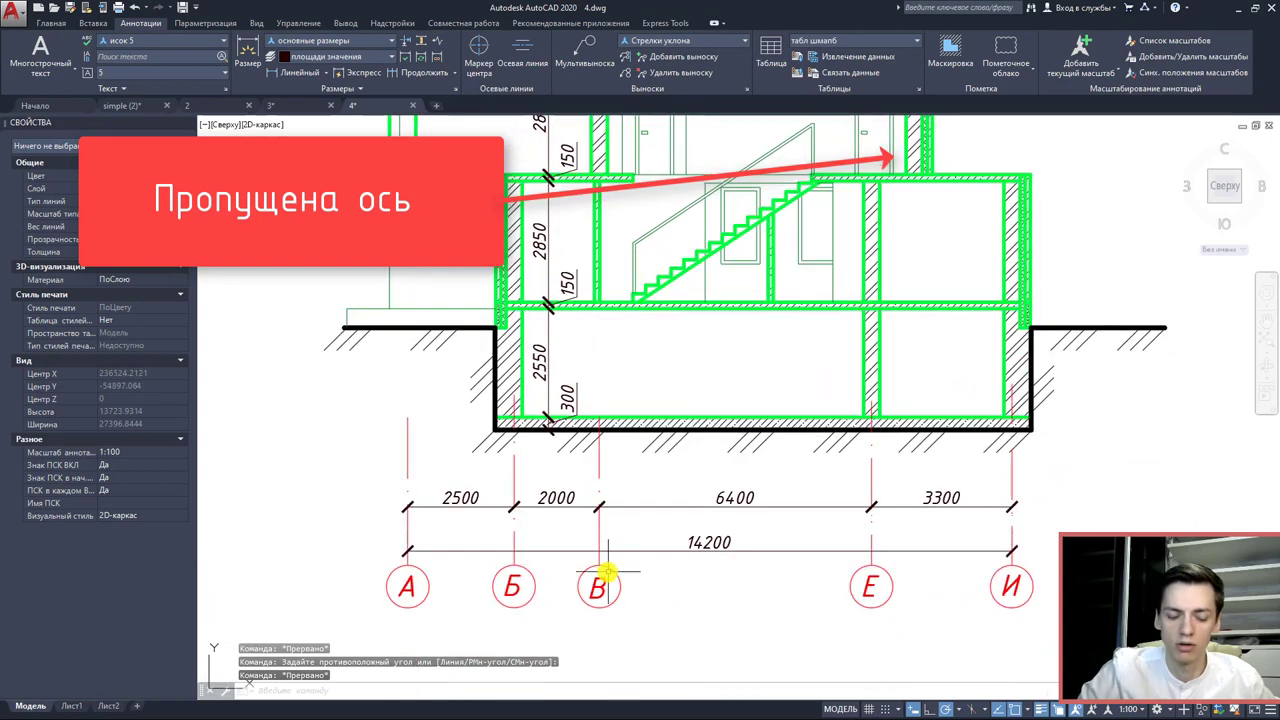
mouse_move(608, 567)
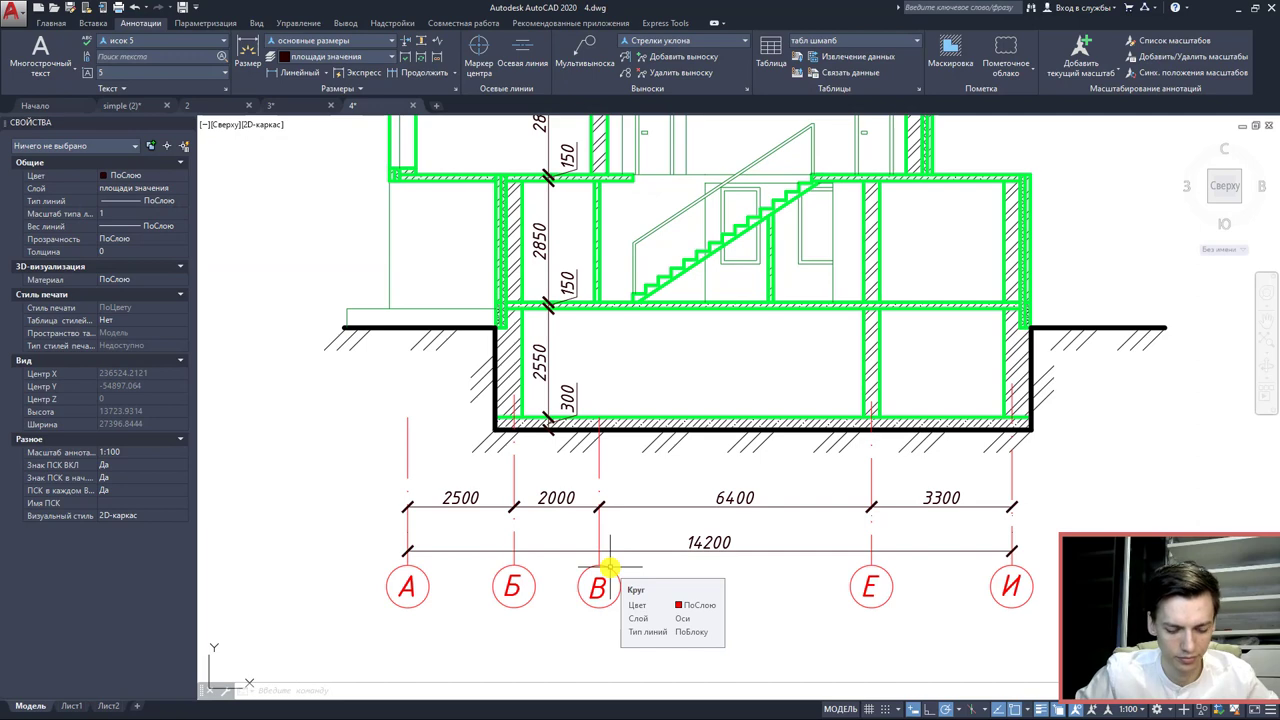
key(Escape)
key(Escape)
- Examine the outer corner of the upper storey next to the door on the brick facade
scroll(594, 423, down, 6)
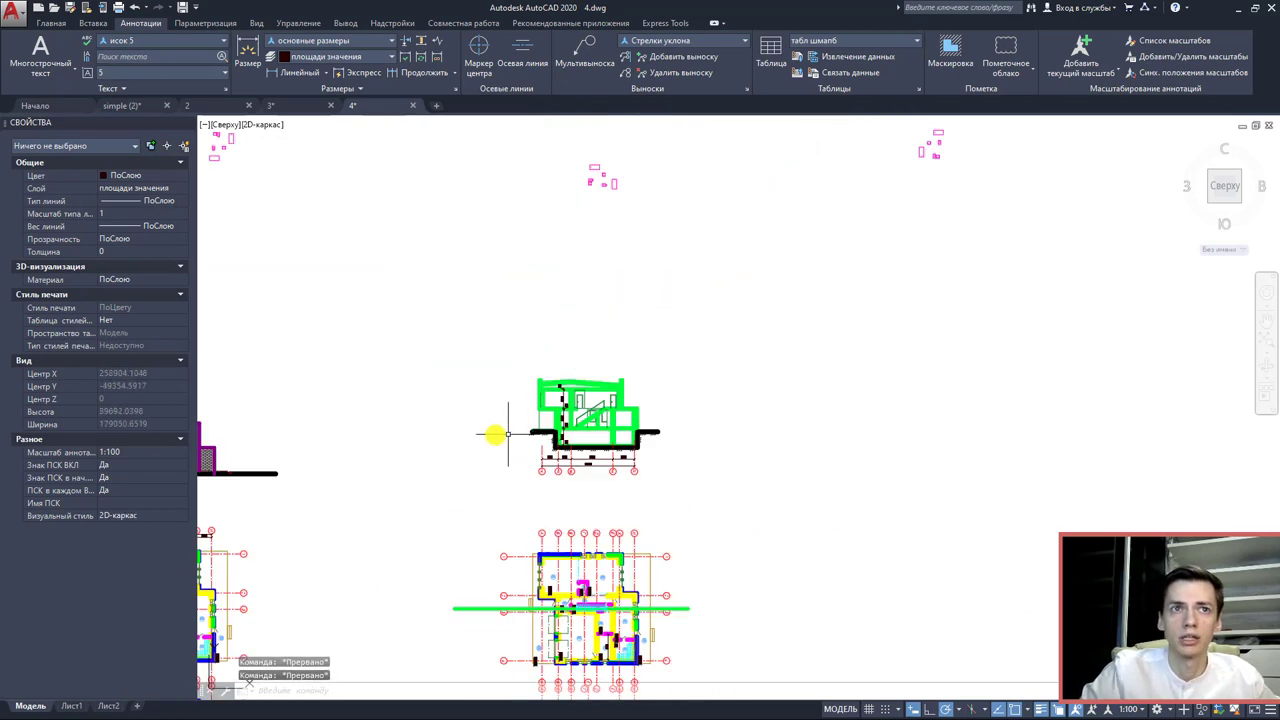
scroll(600, 465, up, 5)
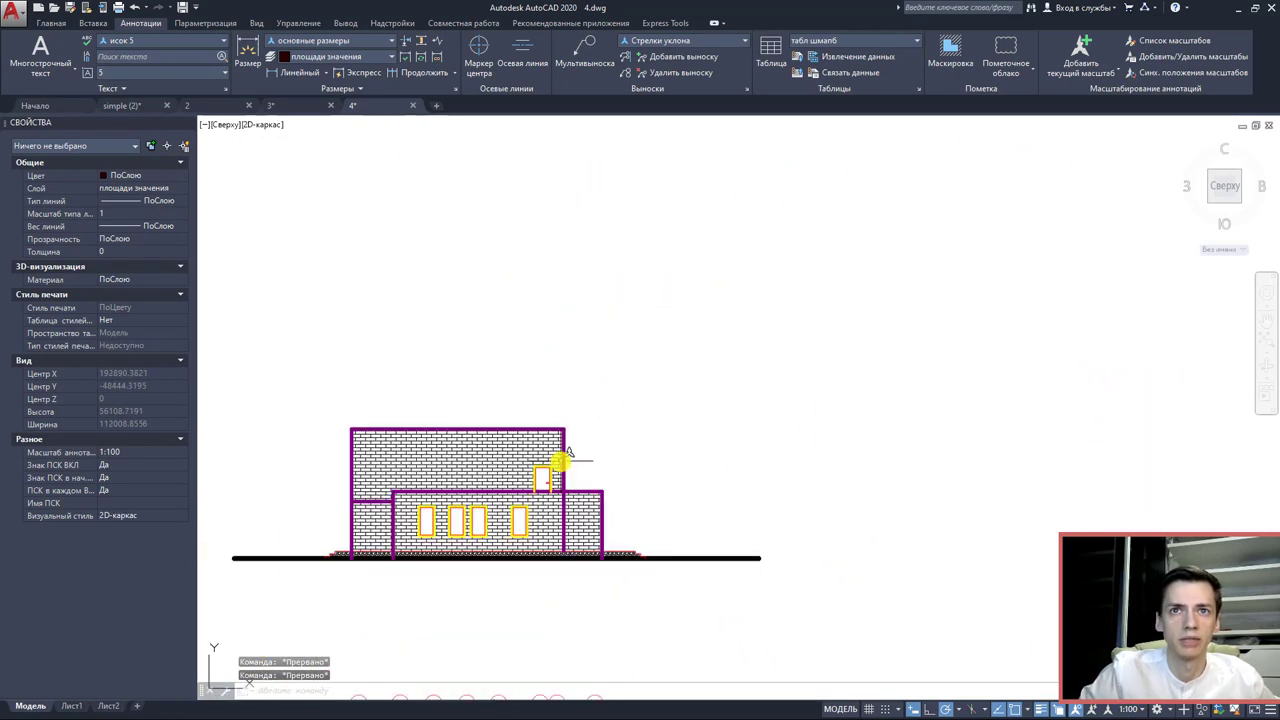
scroll(565, 465, up, 2)
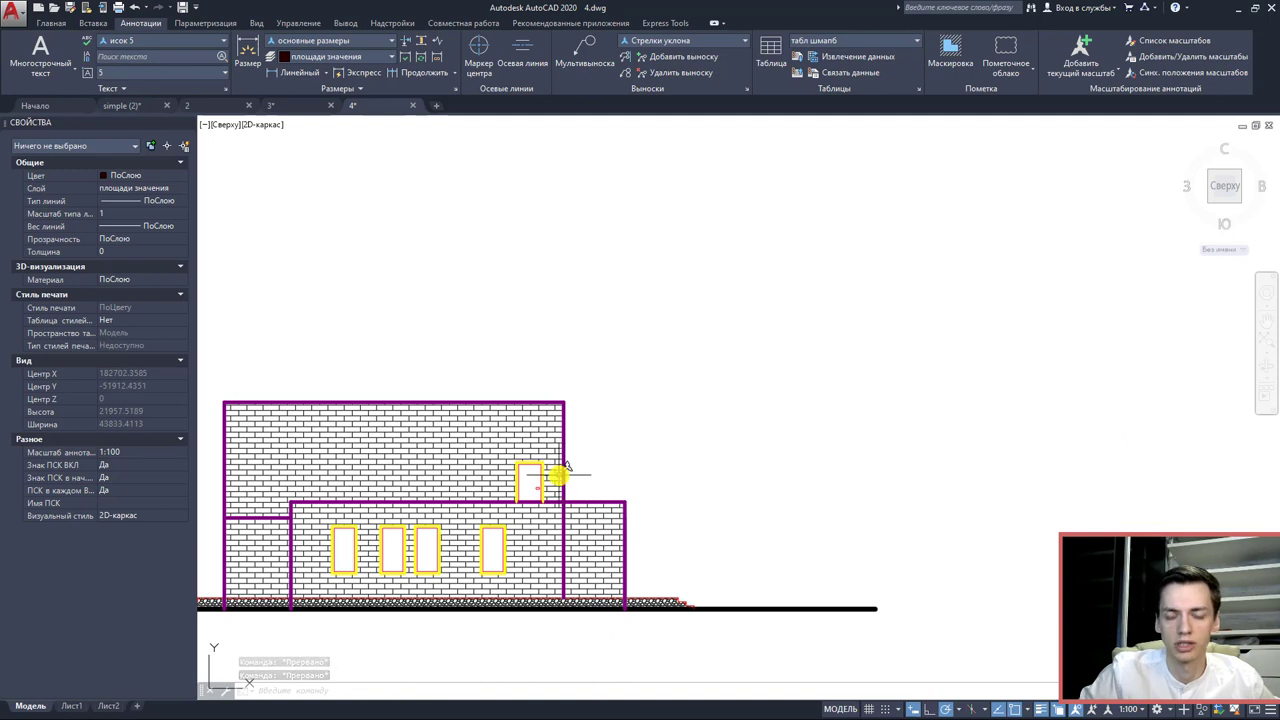
mouse_move(565, 465)
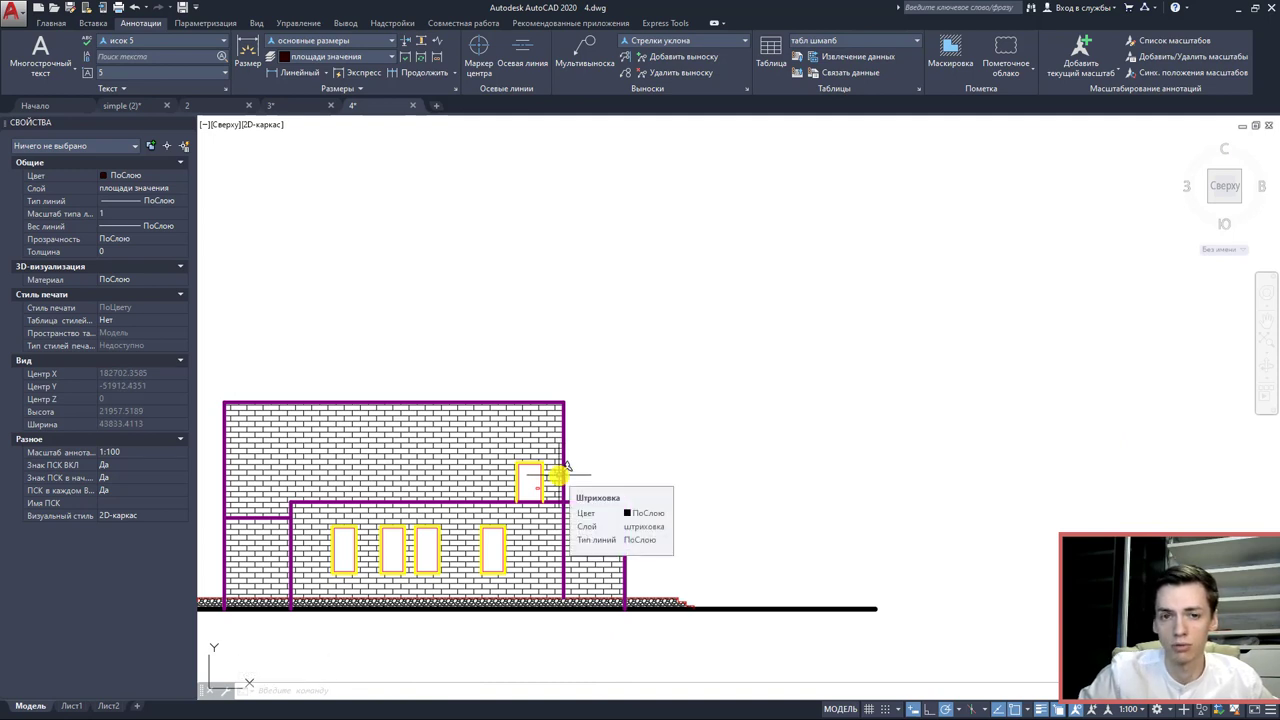
scroll(565, 465, up, 4)
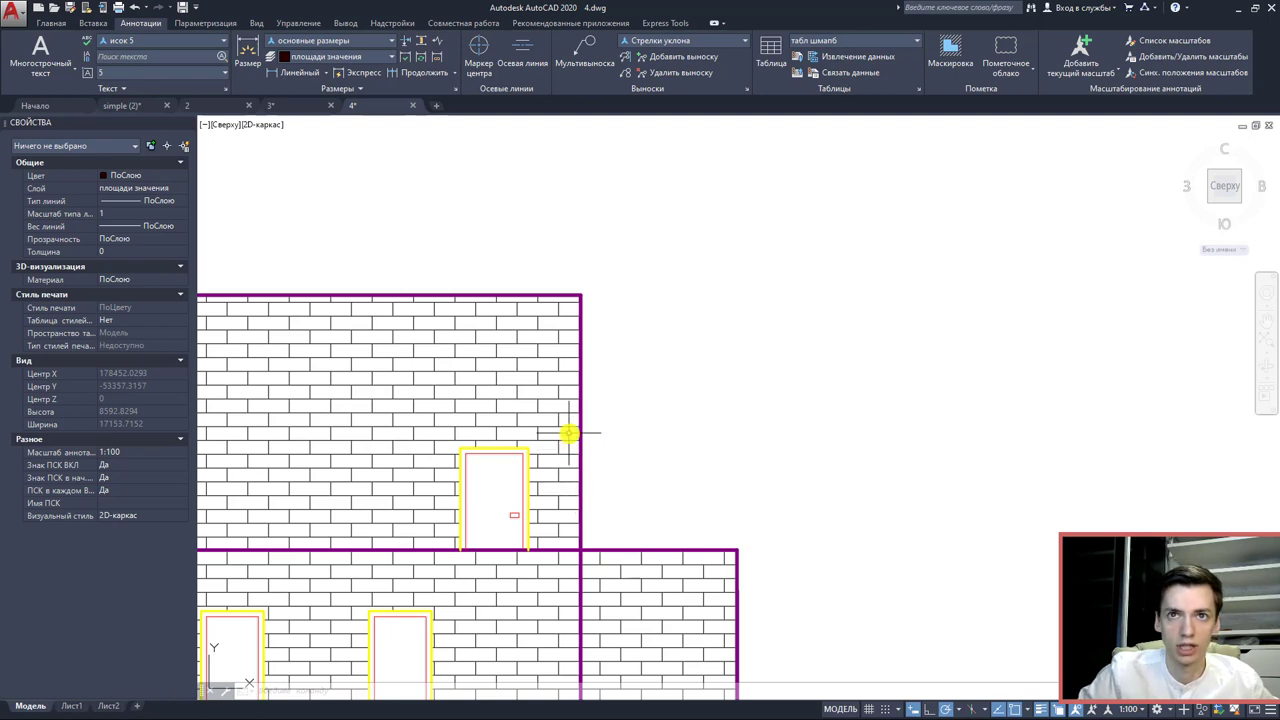
key(Escape)
key(Escape)
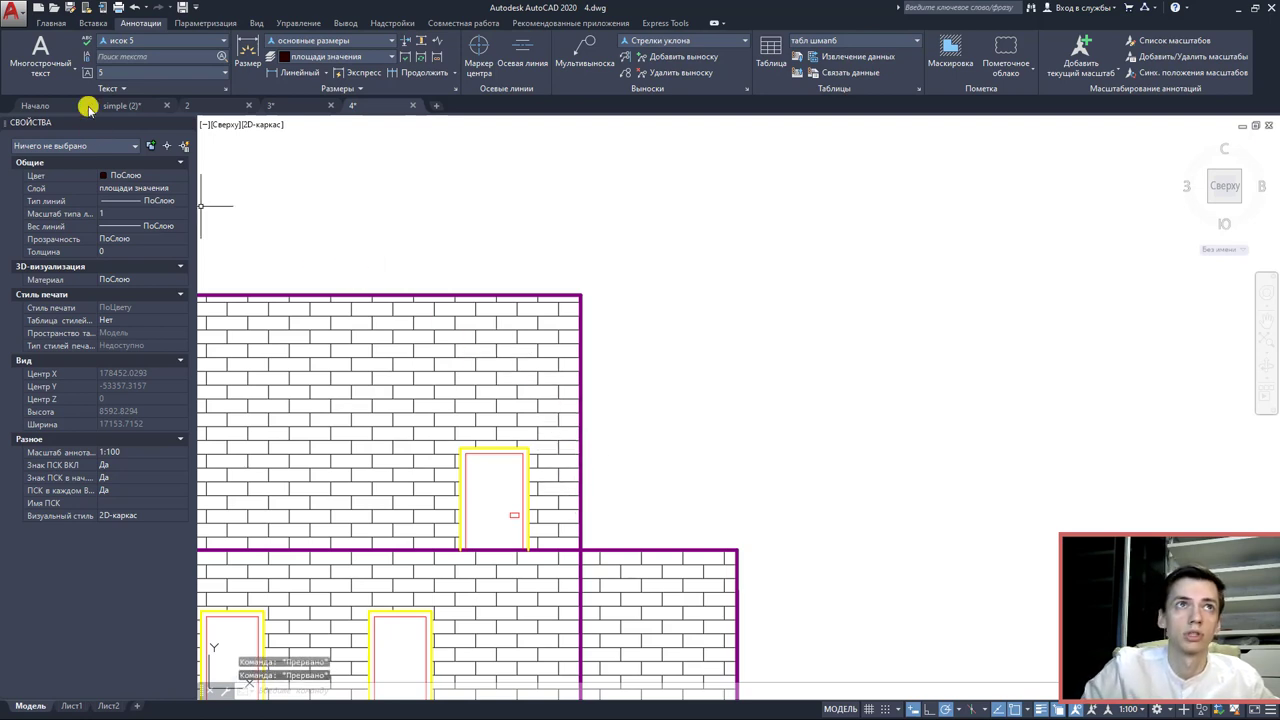
- Draw a rectangular projection about 150 mm wide and 300 mm high on the facade's upper-storey outer edge, on layer фасад 0.5
click(63, 27)
click(581, 397)
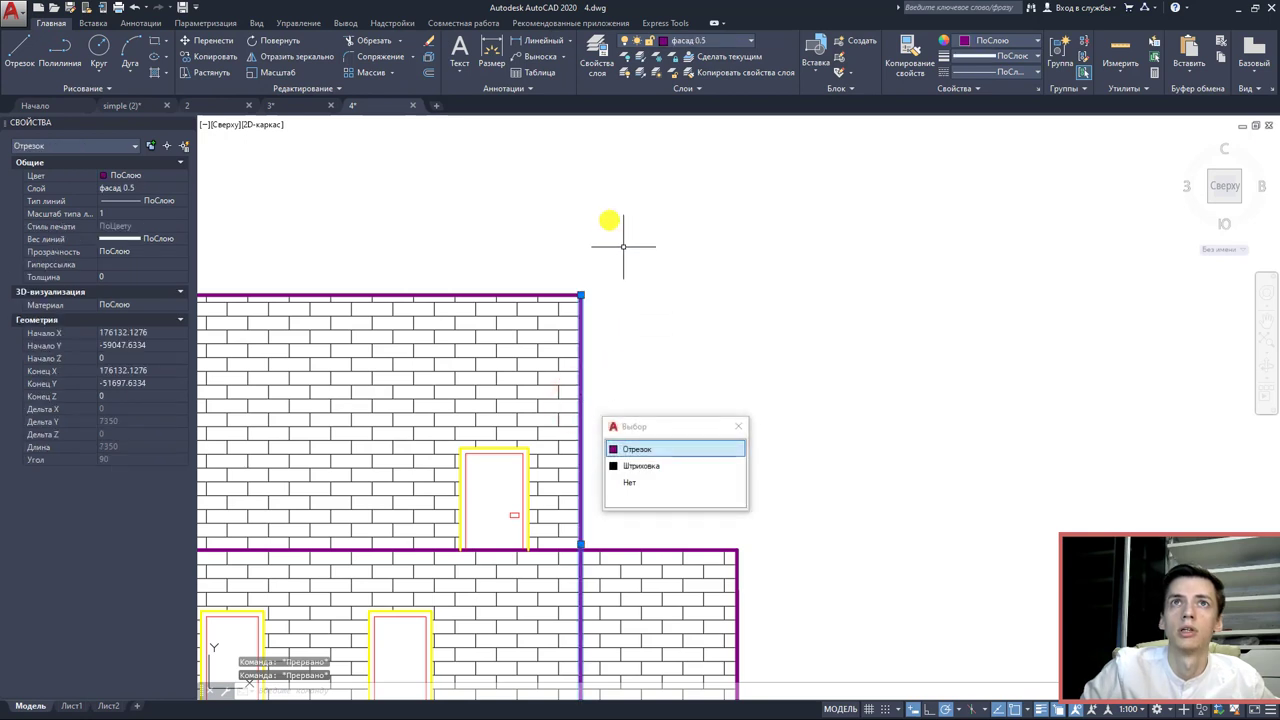
click(728, 56)
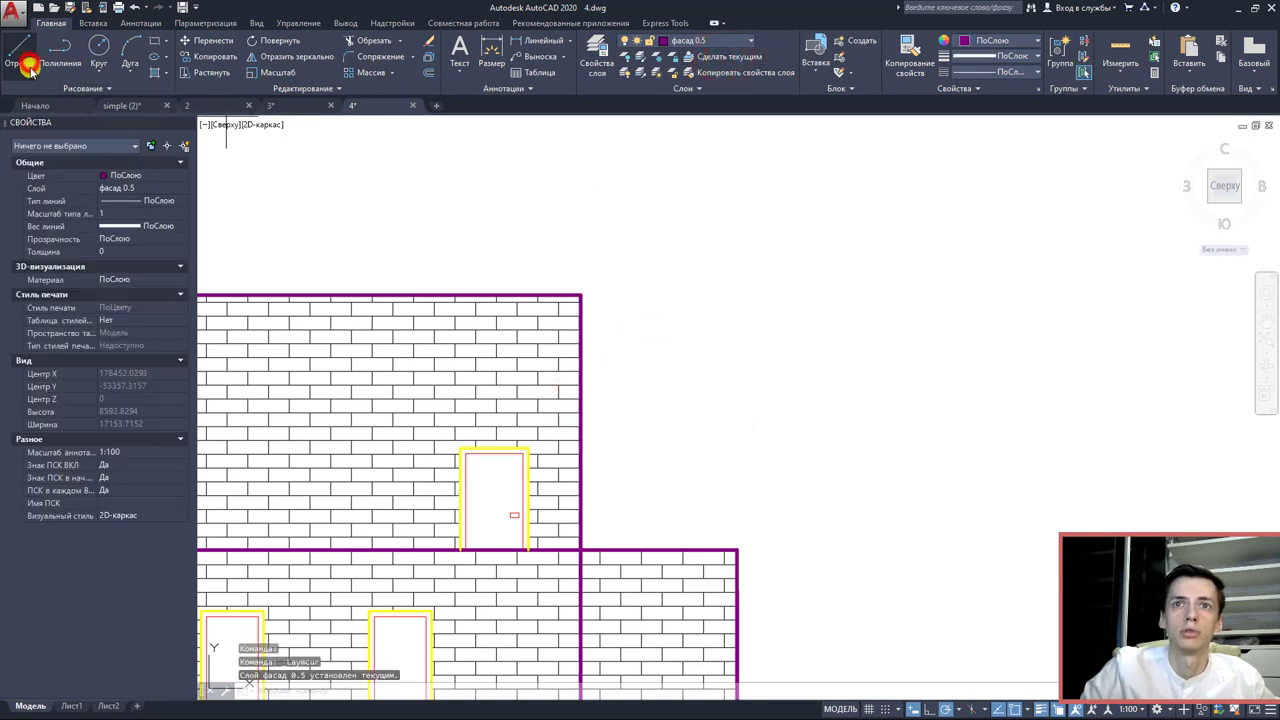
click(30, 67)
click(580, 434)
scroll(580, 434, up, 2)
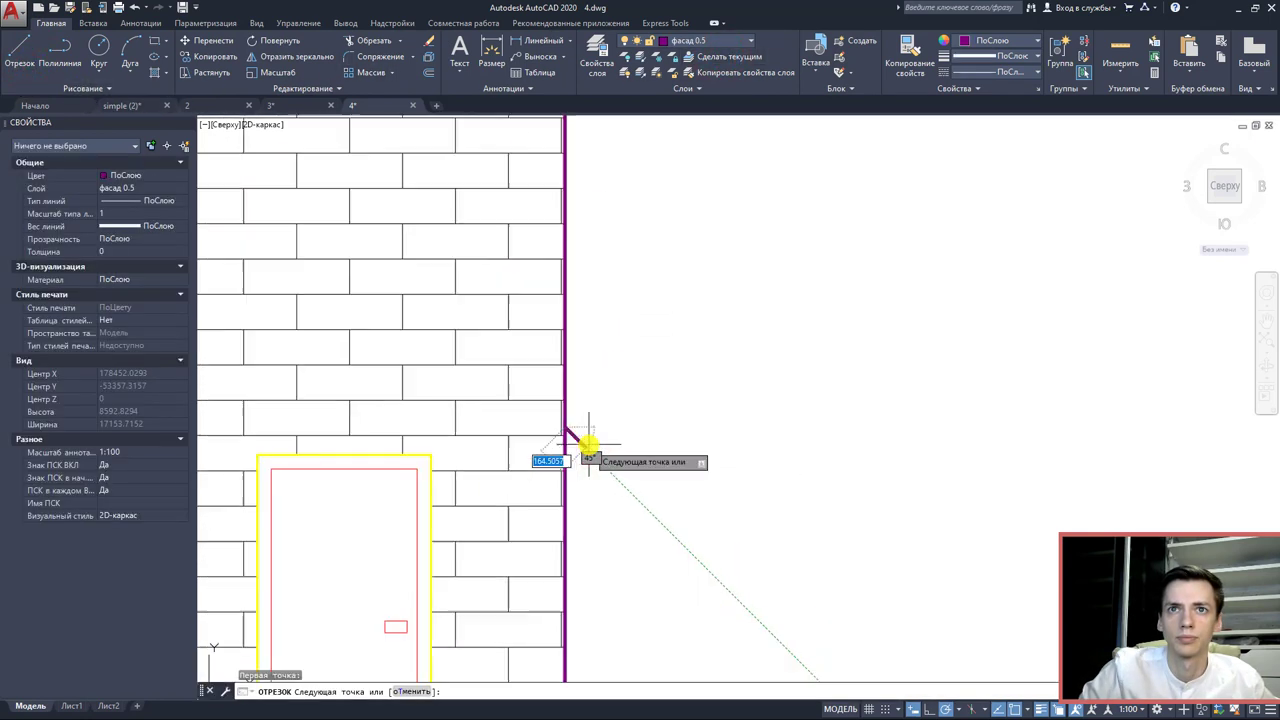
click(590, 428)
click(590, 476)
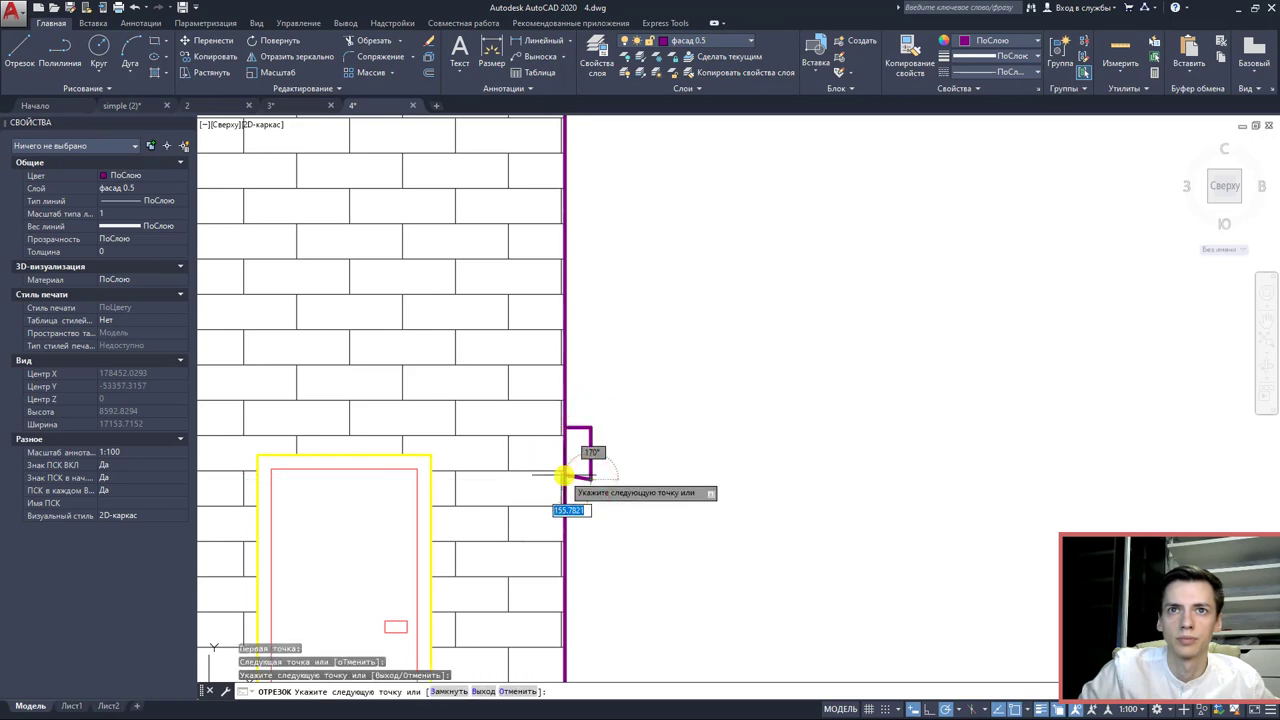
click(564, 476)
key(Escape)
- On layer фасад 0.25, draw the projection's thin outline inward across the brick wall, about 330 mm long and 300 mm high
scroll(555, 470, down, 3)
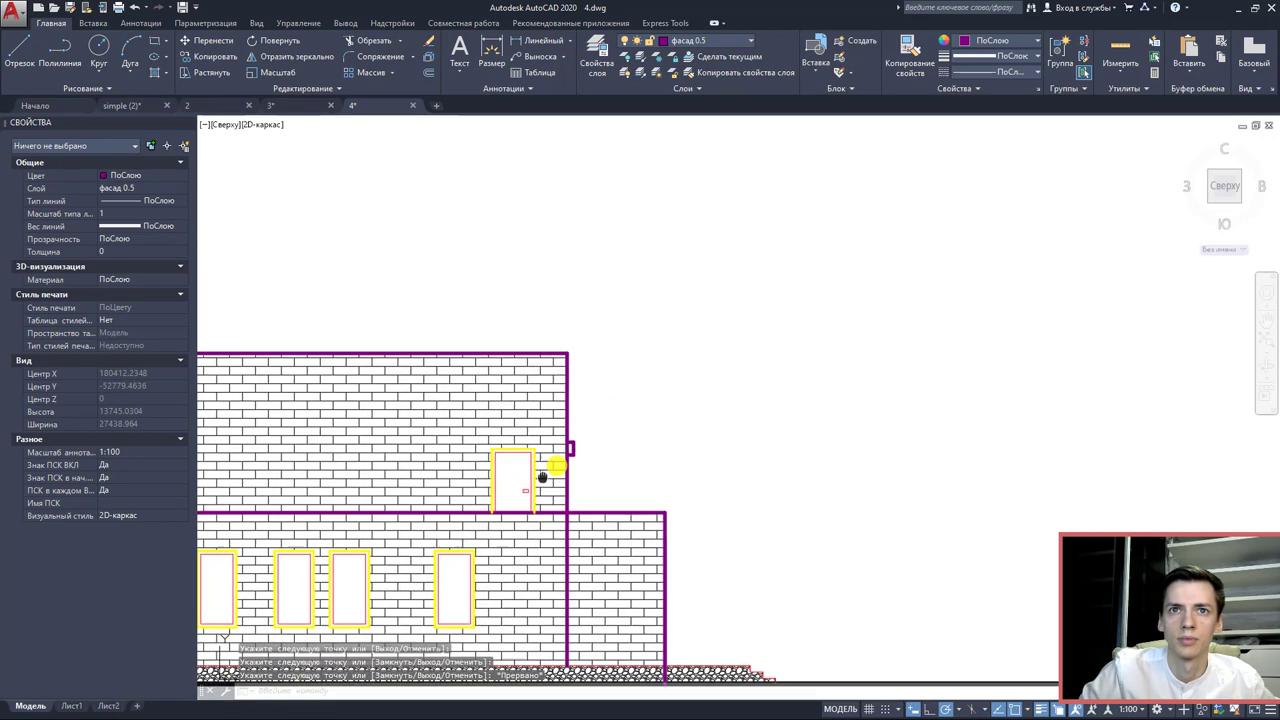
middle_drag(541, 477, 571, 449)
scroll(571, 449, up, 4)
click(578, 432)
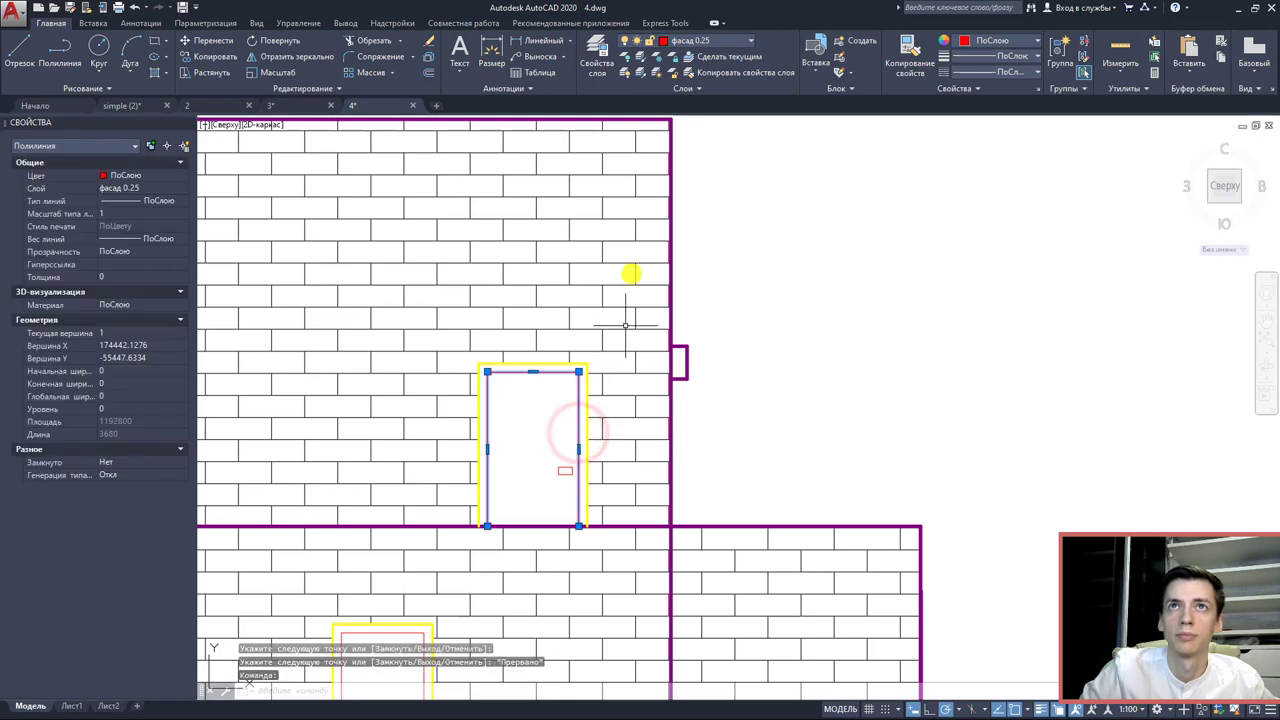
click(690, 56)
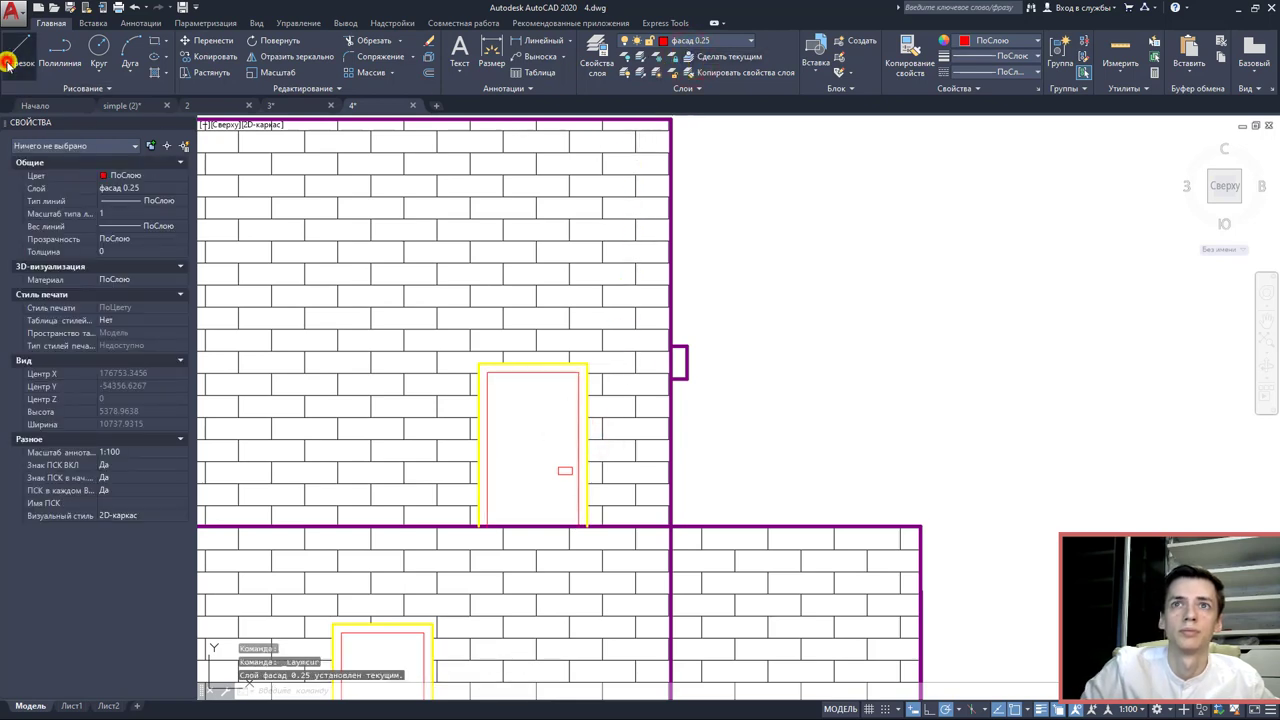
click(20, 48)
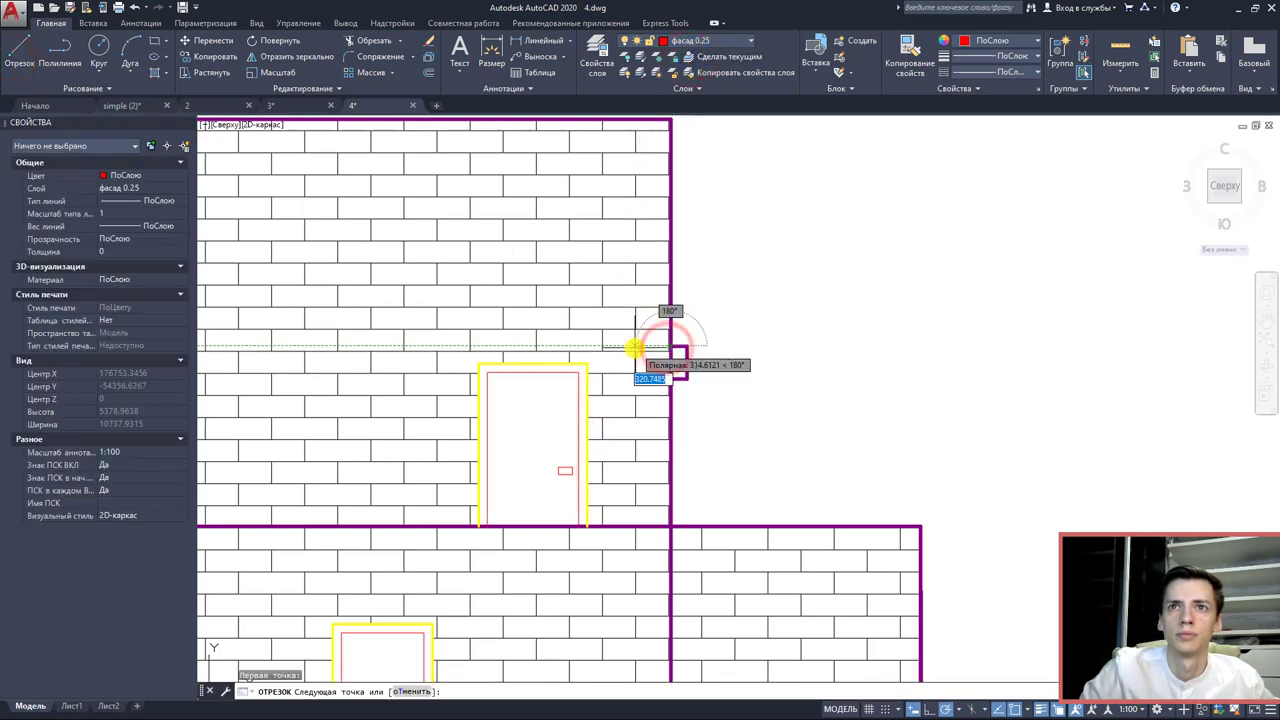
click(635, 350)
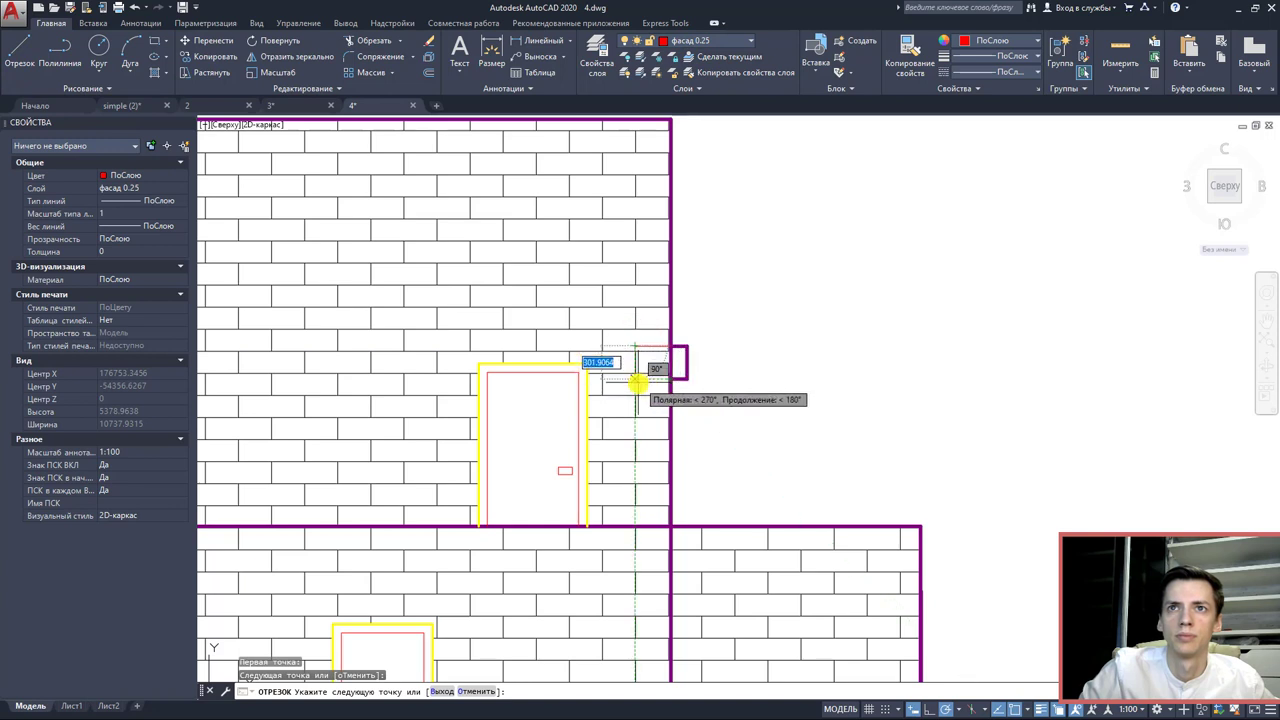
click(636, 380)
key(Escape)
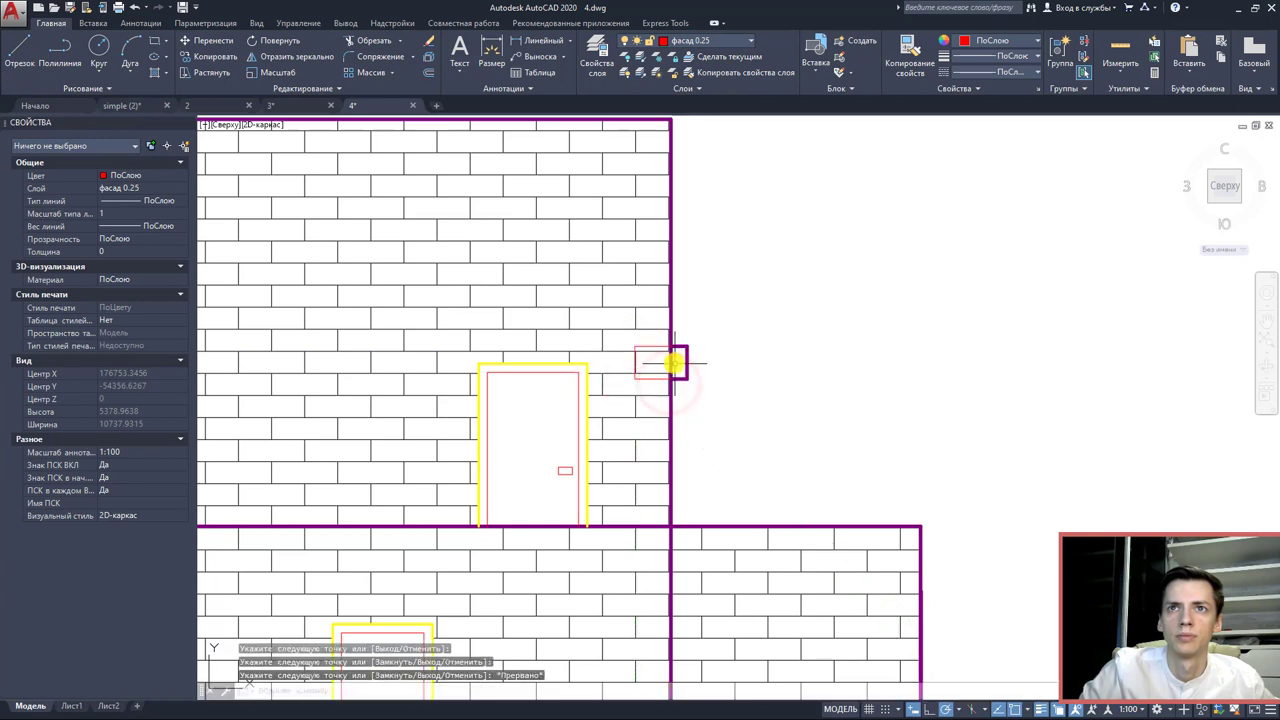
- Trim the facade's thick outer edge and the brick hatching inside the upper-storey projection's outline
click(709, 400)
click(634, 297)
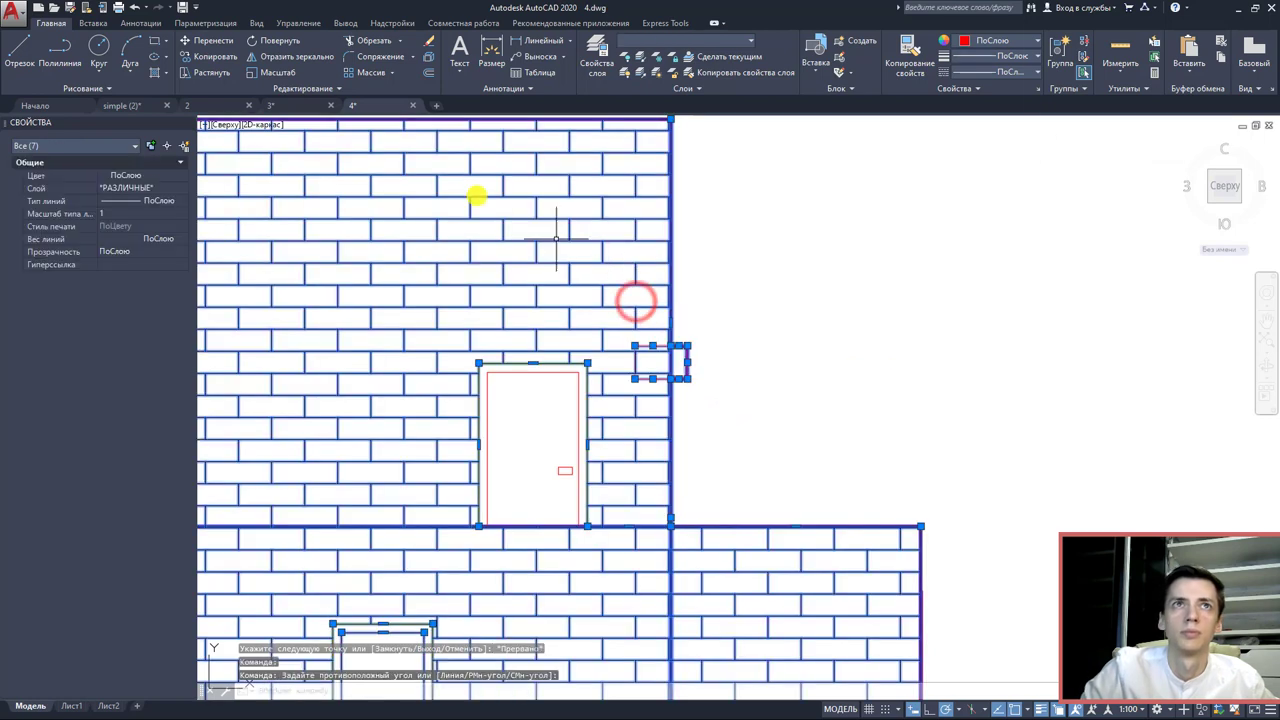
click(371, 40)
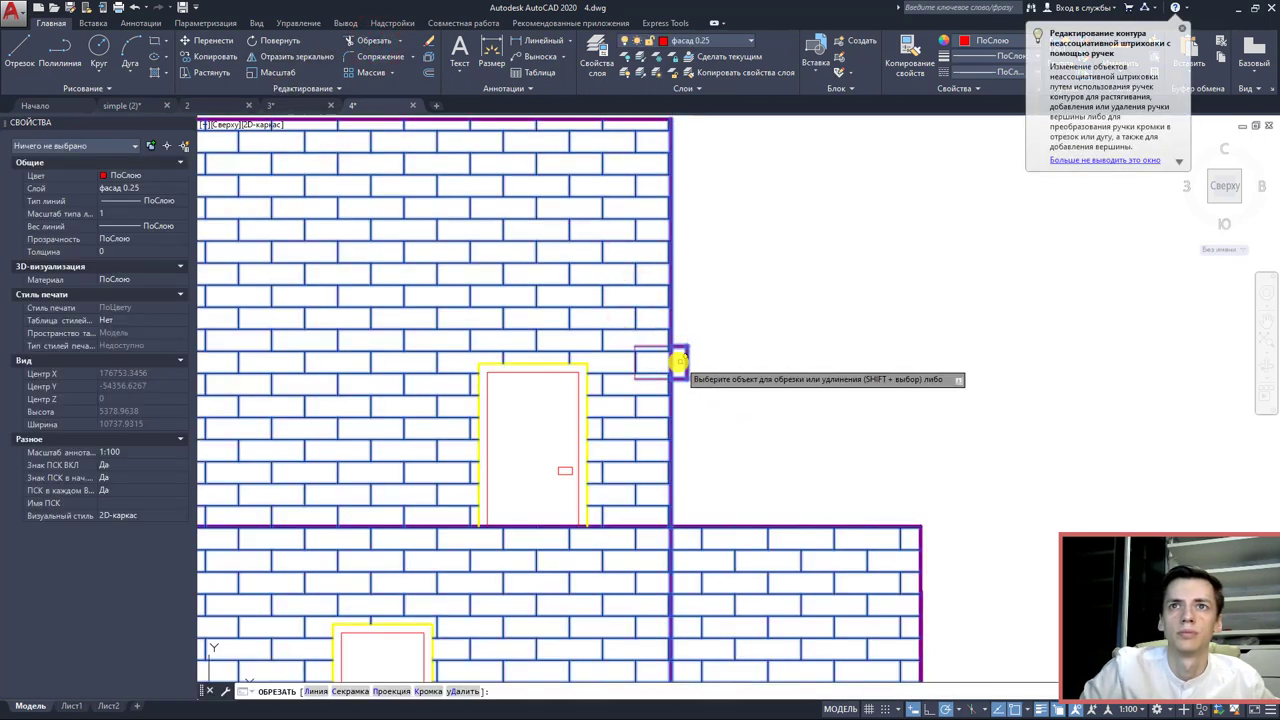
click(671, 360)
scroll(665, 372, up, 8)
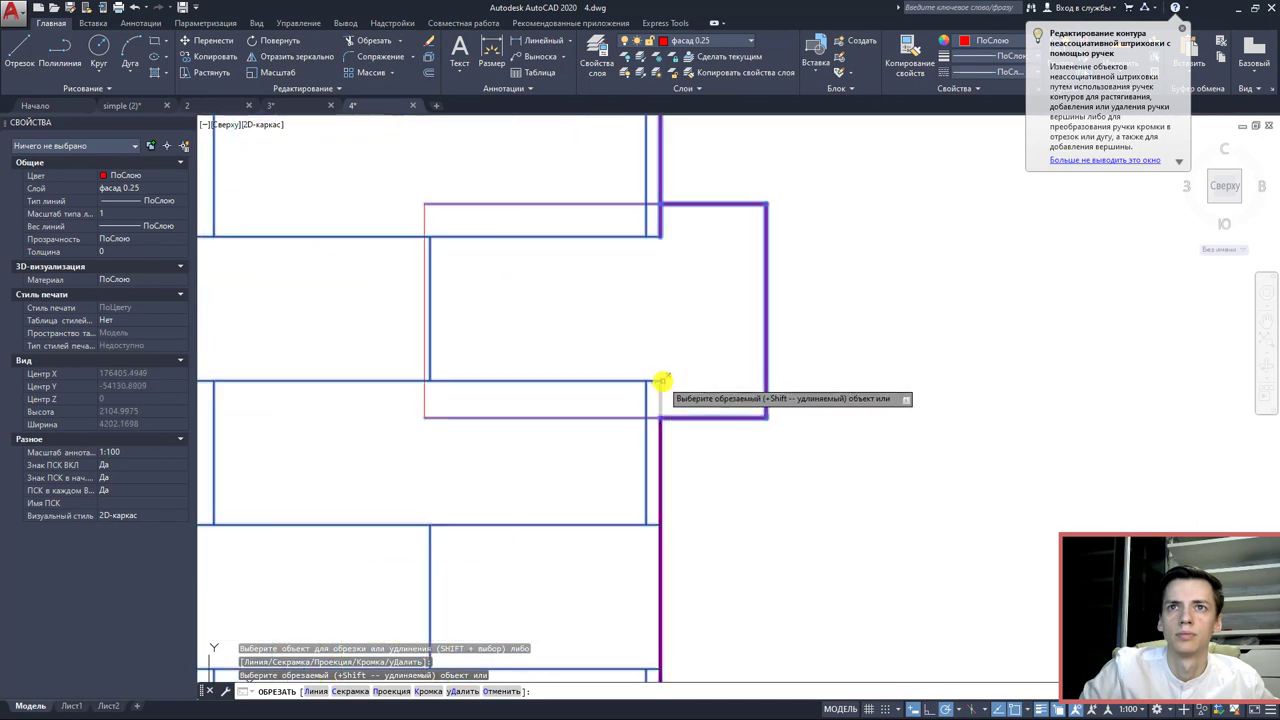
click(659, 393)
click(661, 221)
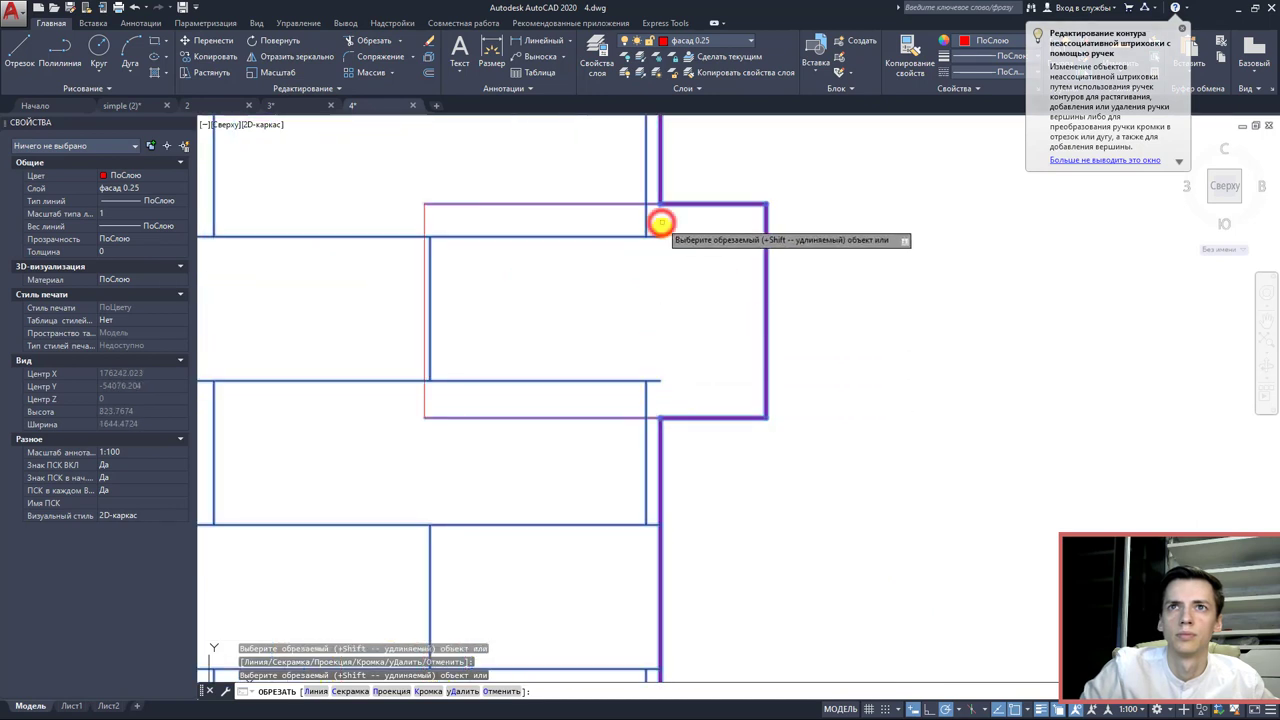
click(623, 234)
key(Escape)
key(Escape)
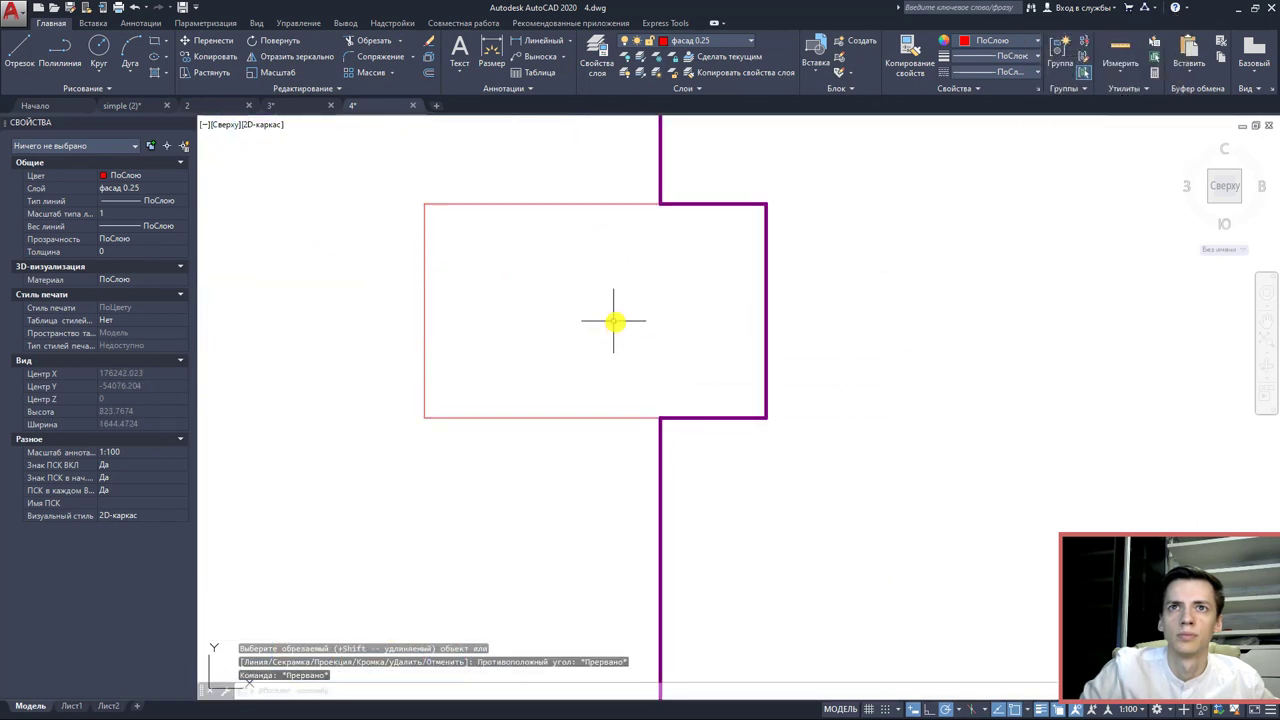
scroll(620, 340, down, 3)
middle_drag(654, 360, 652, 392)
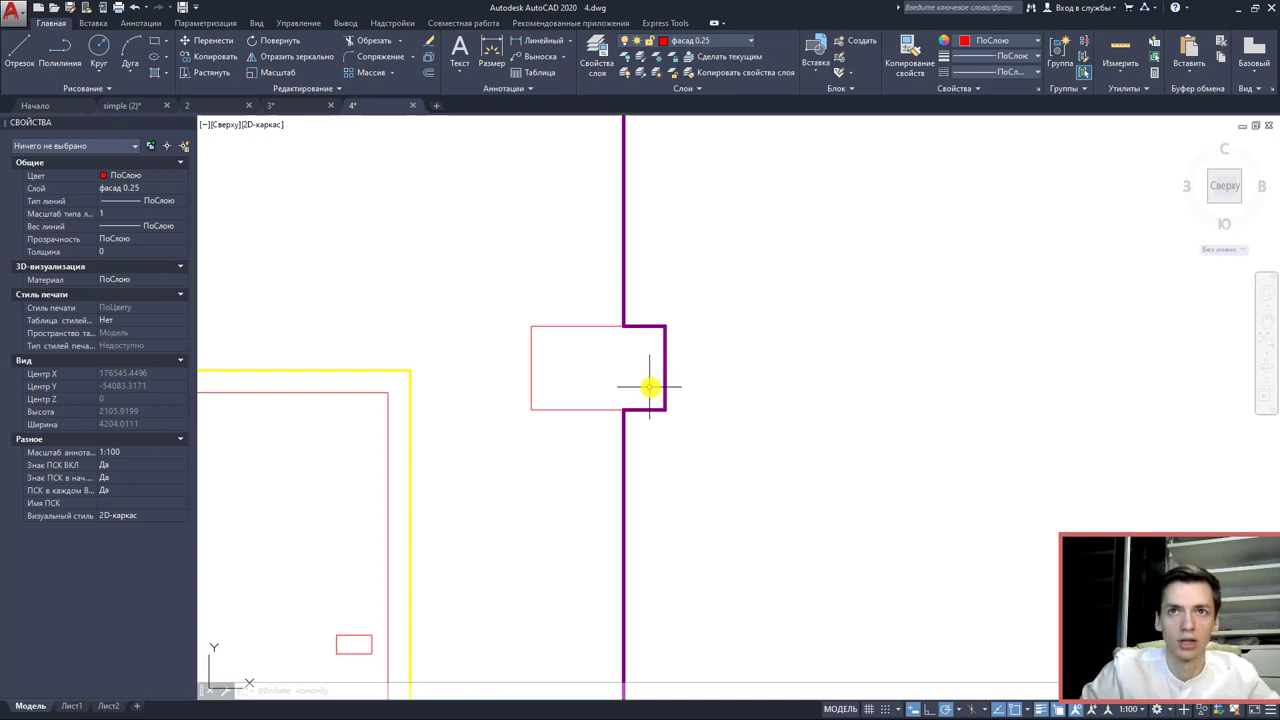
- Examine the room schedules of the basement and second floor, checking room numbers, names and areas
scroll(650, 387, down, 10)
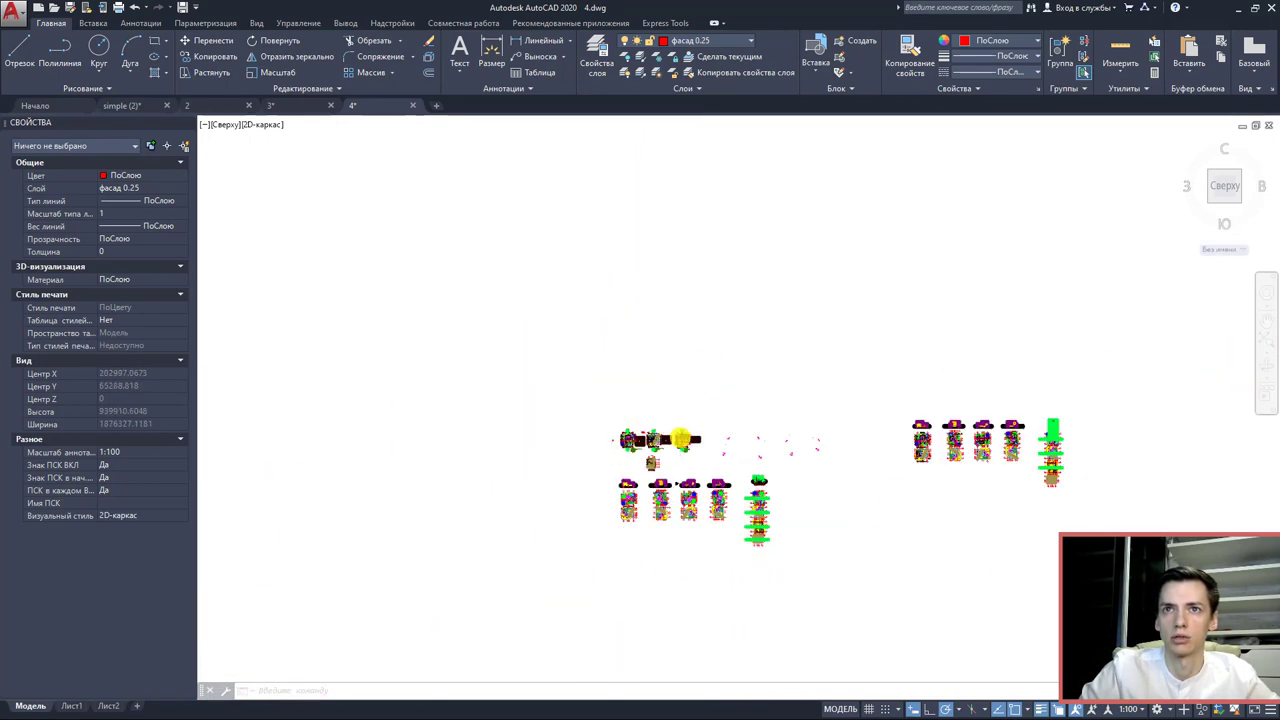
scroll(681, 439, up, 10)
scroll(820, 500, down, 3)
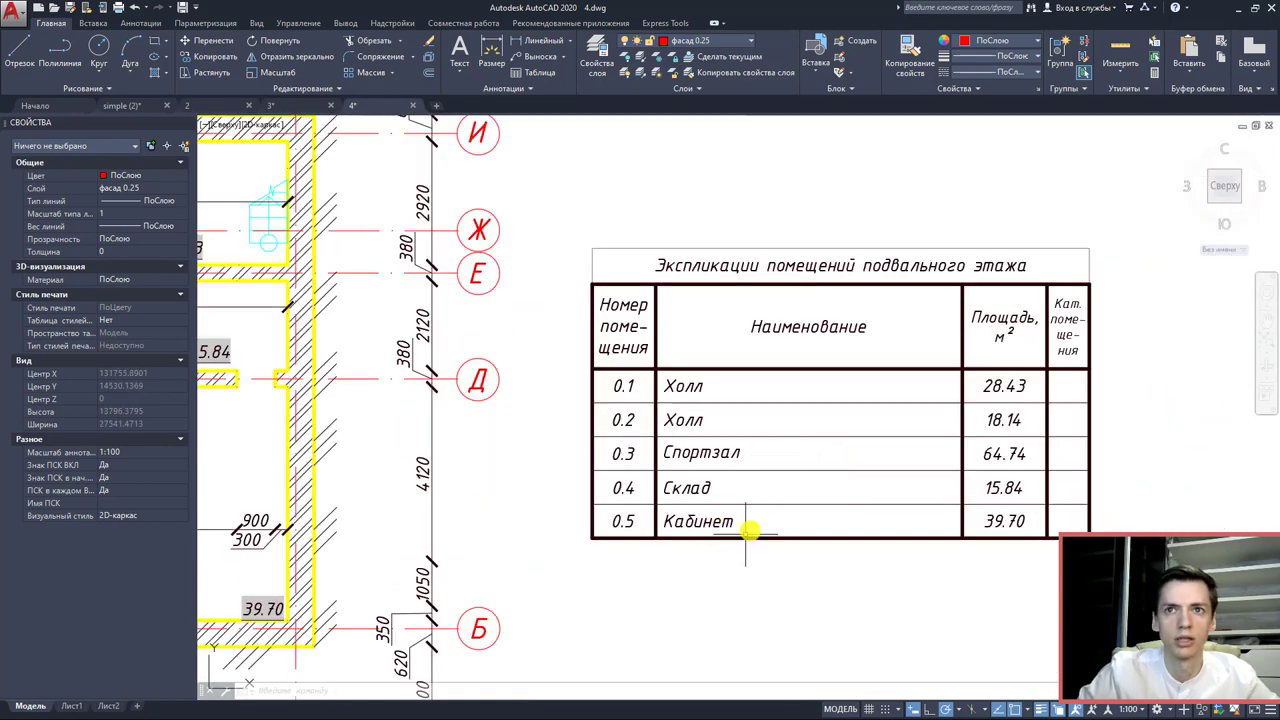
scroll(787, 525, down, 4)
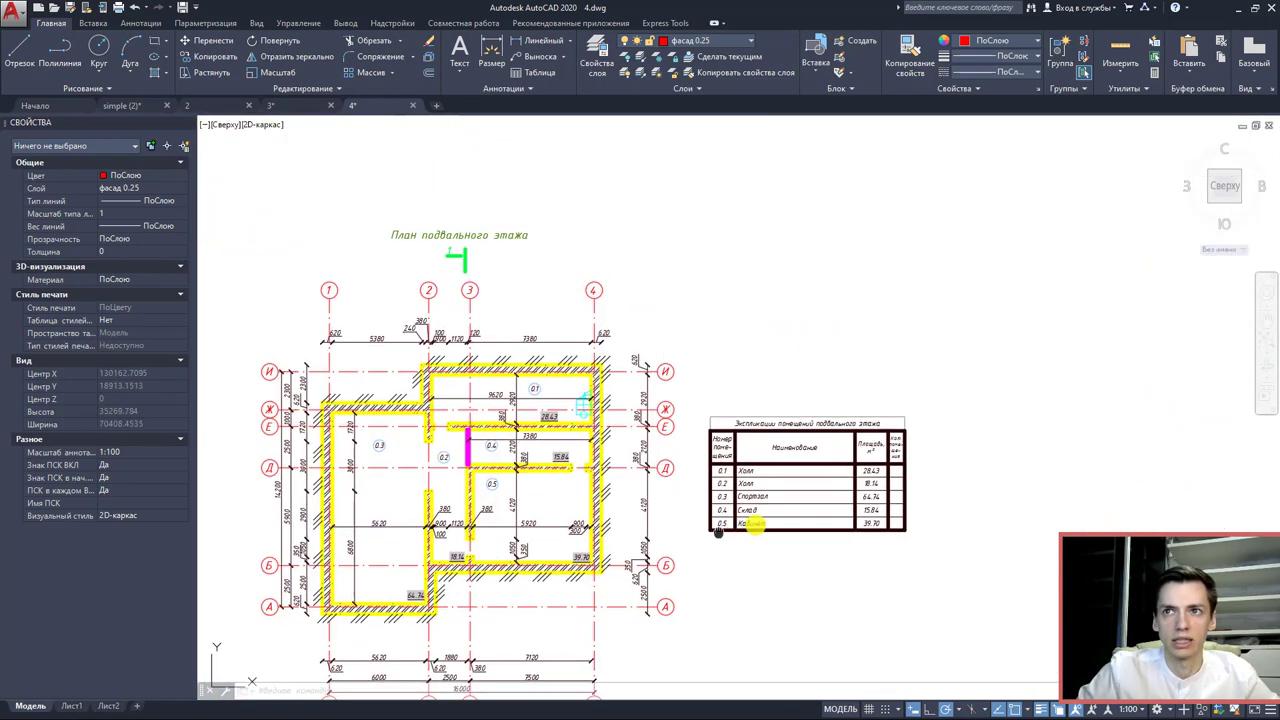
scroll(752, 525, down, 2)
scroll(514, 514, up, 5)
scroll(533, 487, down, 2)
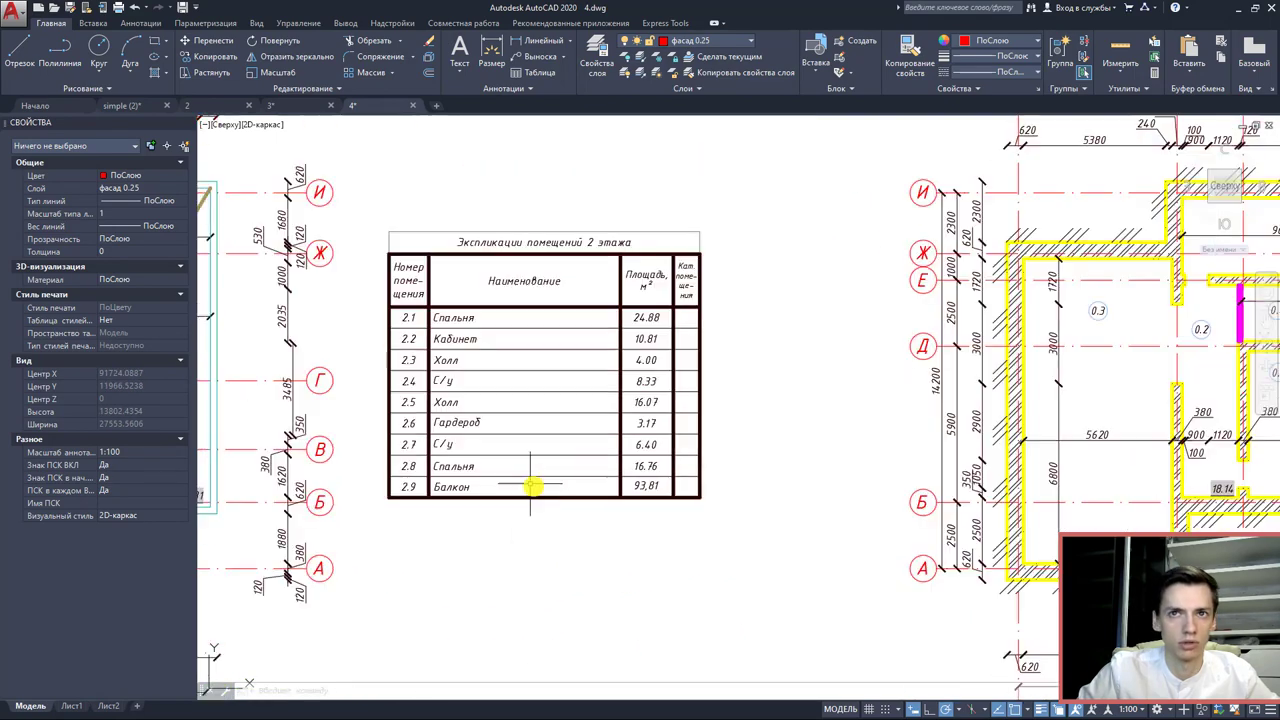
scroll(575, 491, down, 6)
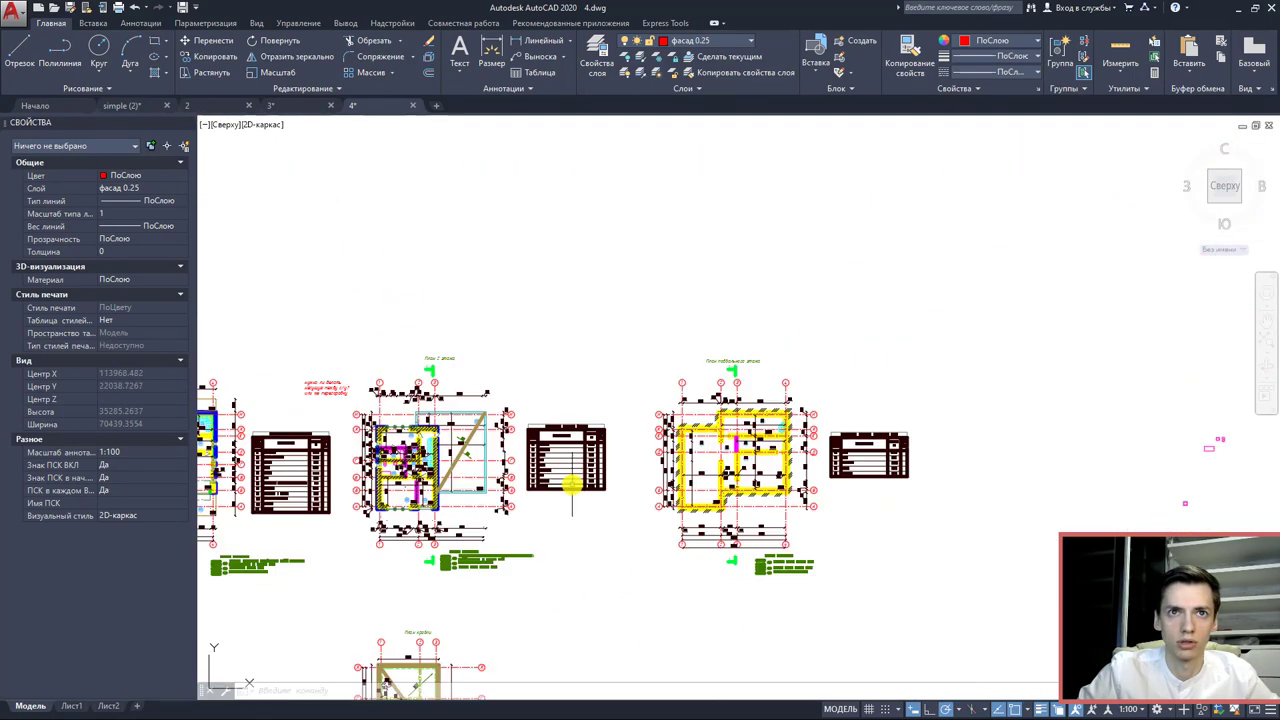
scroll(572, 500, up, 6)
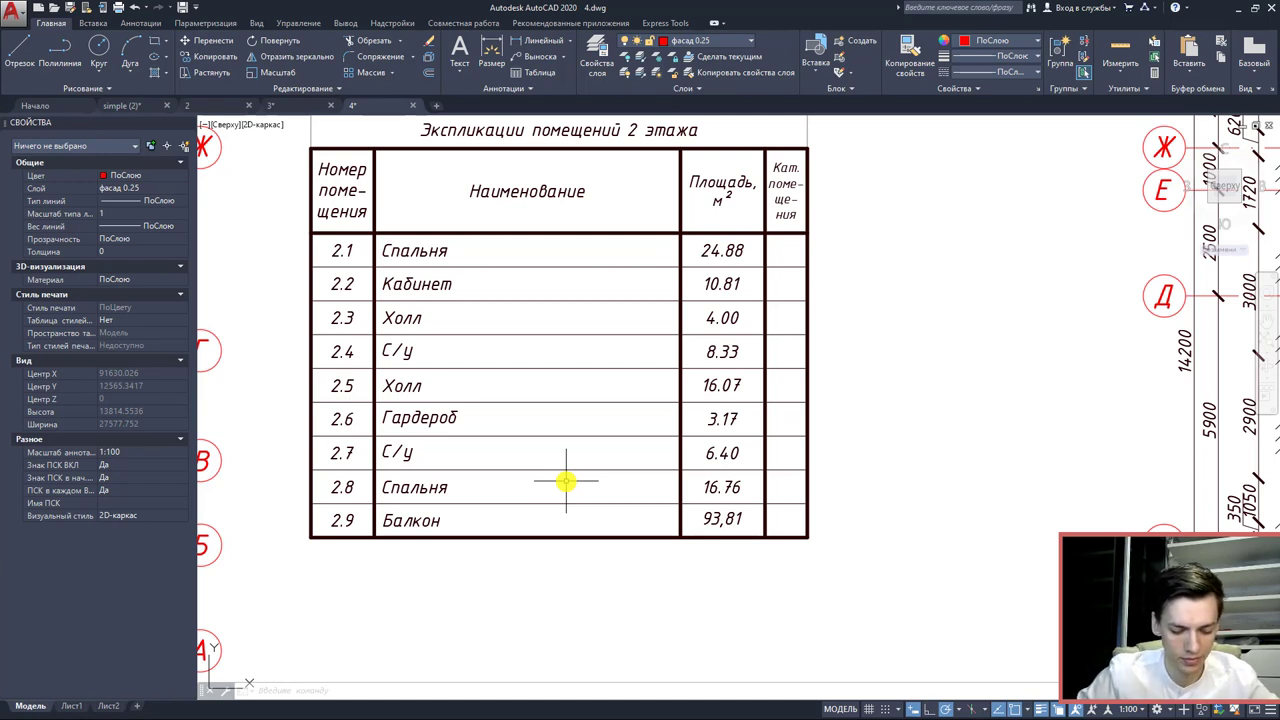
- Examine the basement plan, checking the direction of the wall hatching and the ground strokes along the outer walls
scroll(590, 483, down, 15)
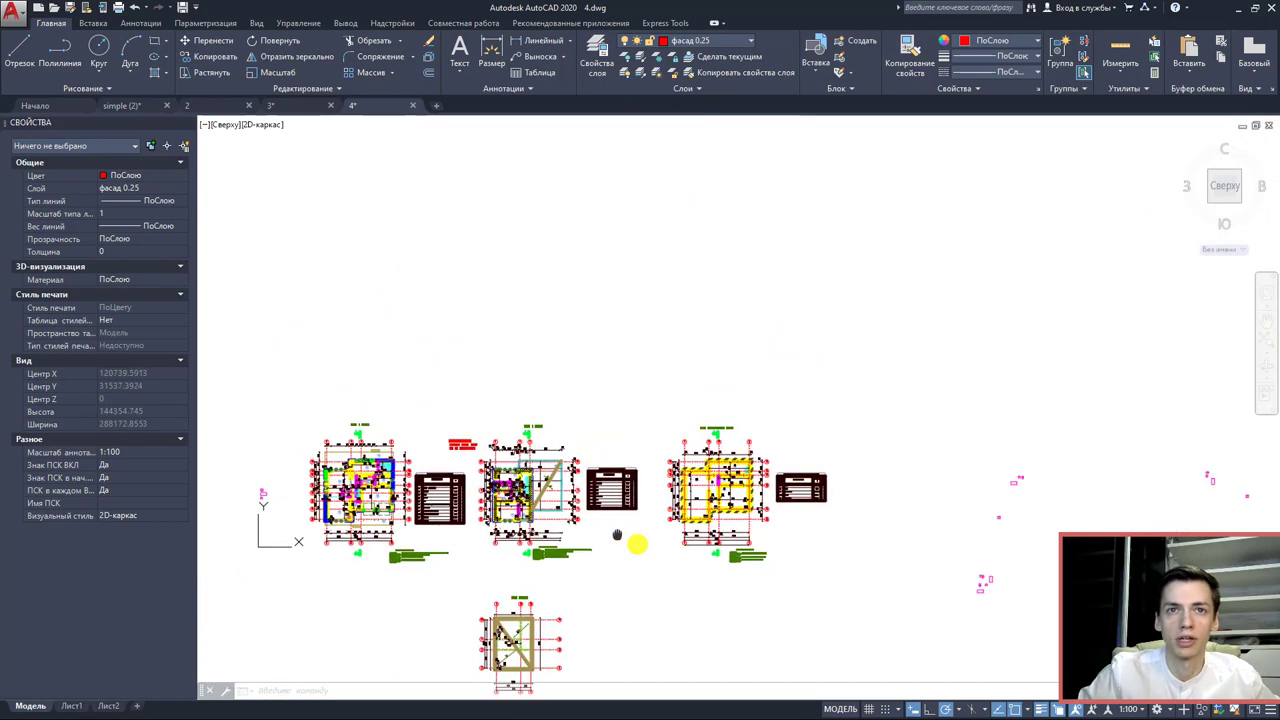
middle_drag(790, 600, 657, 560)
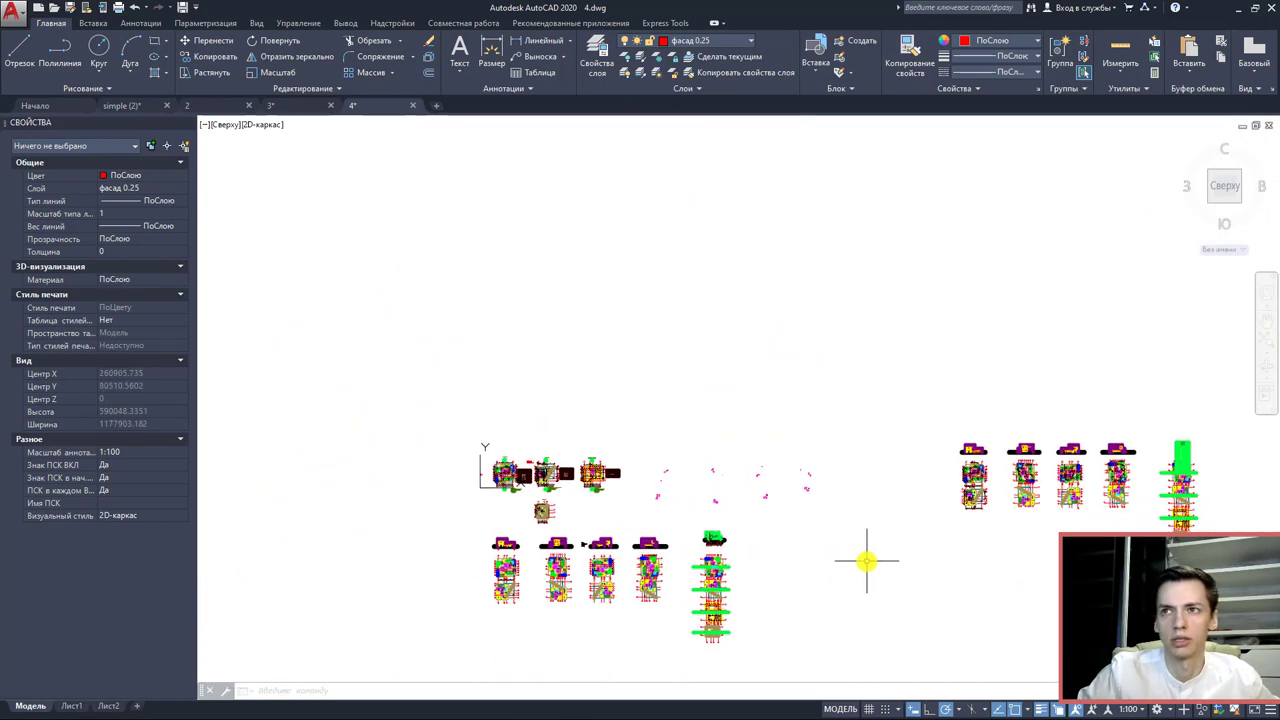
scroll(596, 480, up, 15)
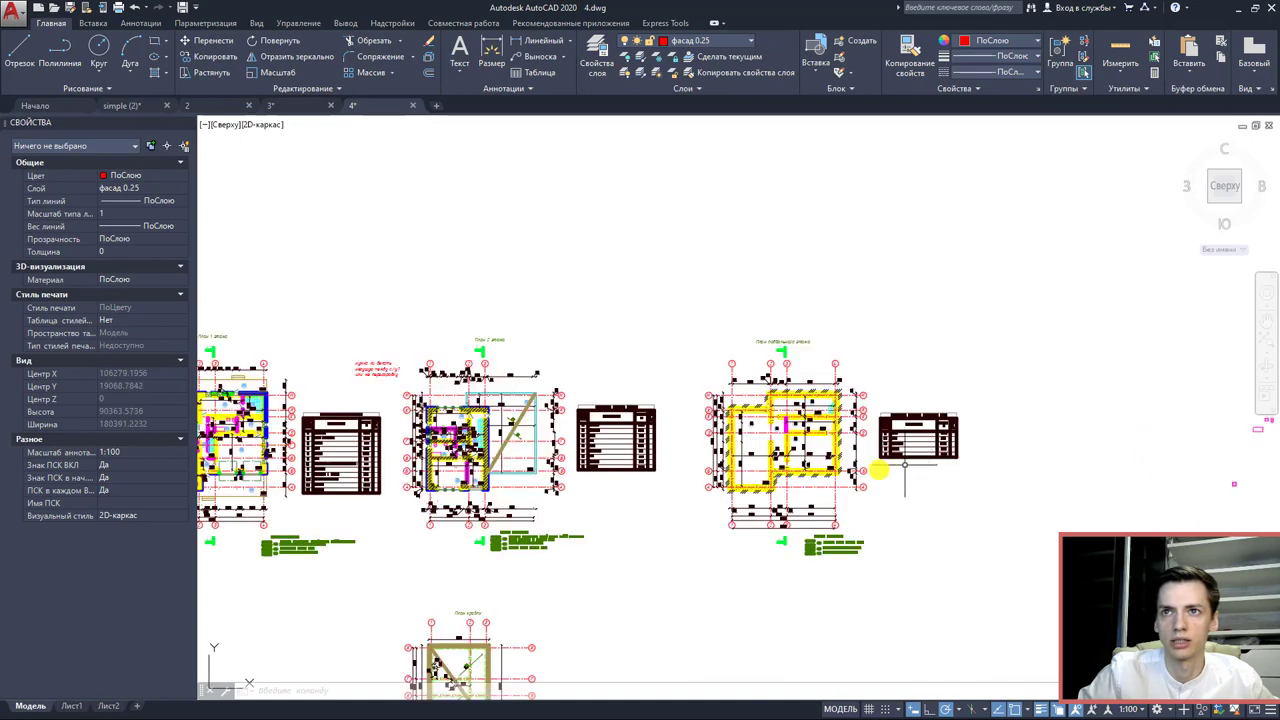
mouse_move(706, 455)
middle_down()
mouse_move(790, 525)
mouse_move(859, 542)
middle_up()
key(Escape)
key(Escape)
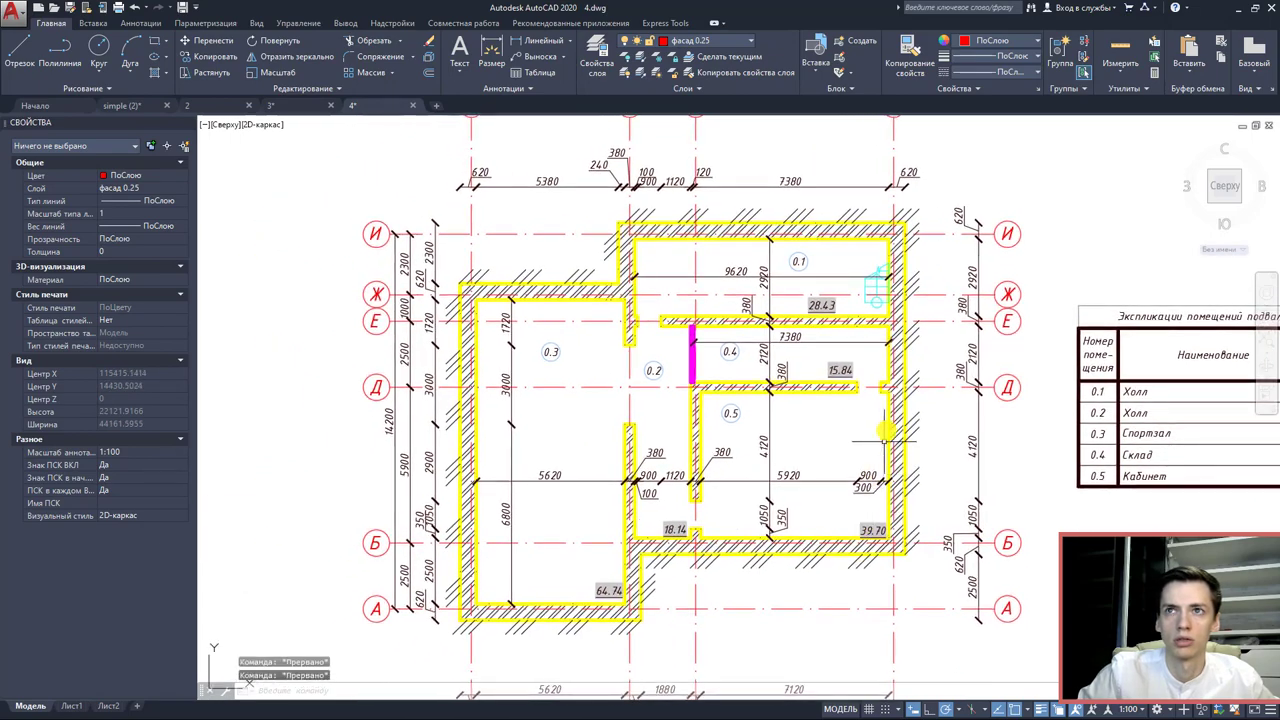
click(912, 388)
key(Escape)
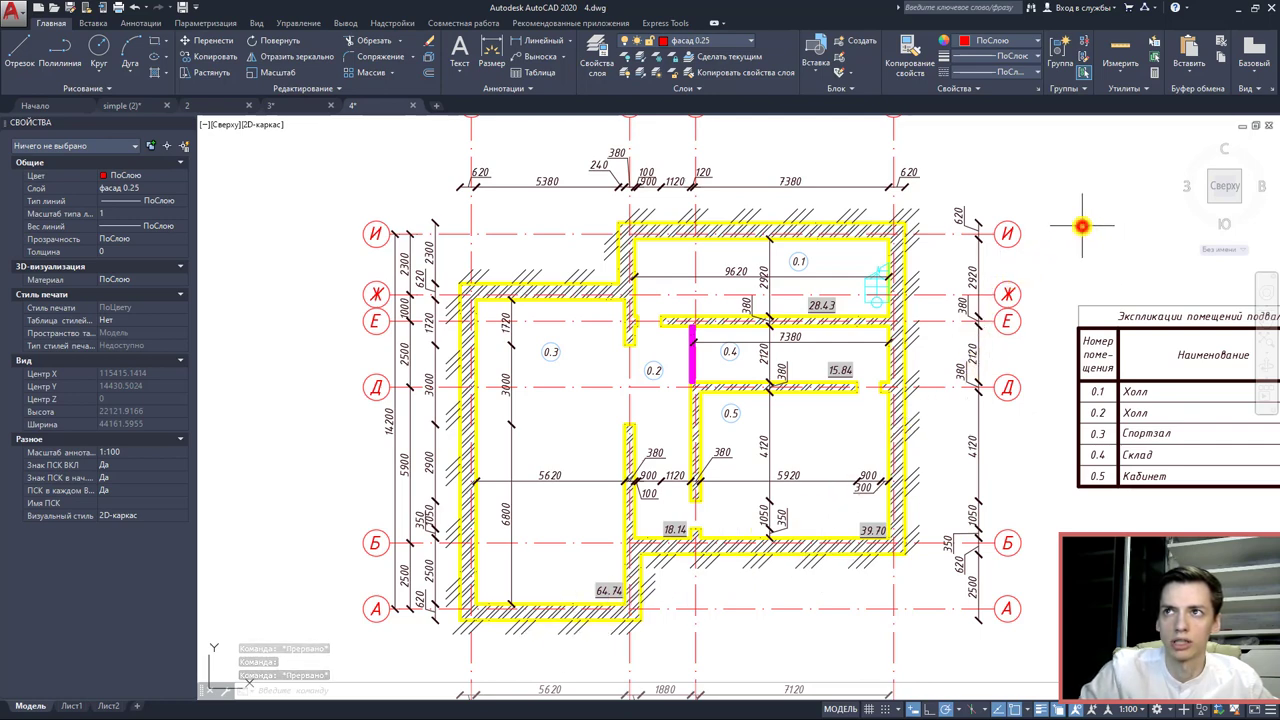
drag(1080, 229, 359, 658)
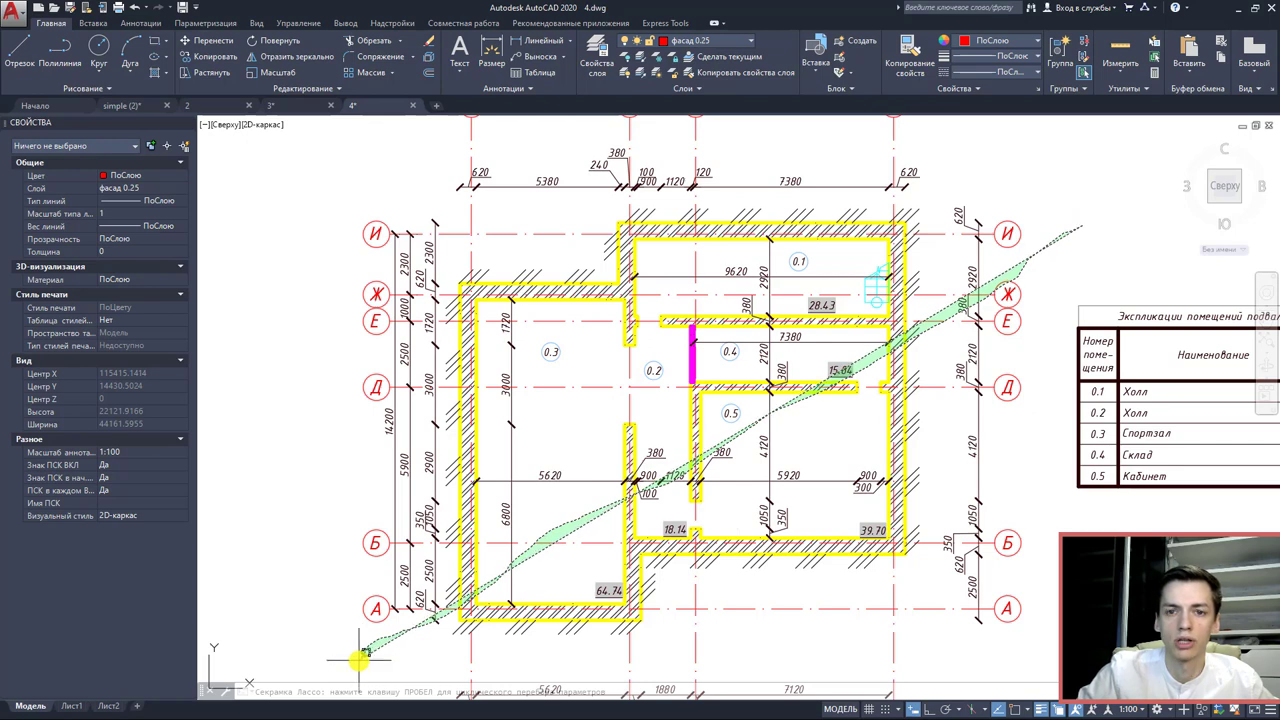
key(Escape)
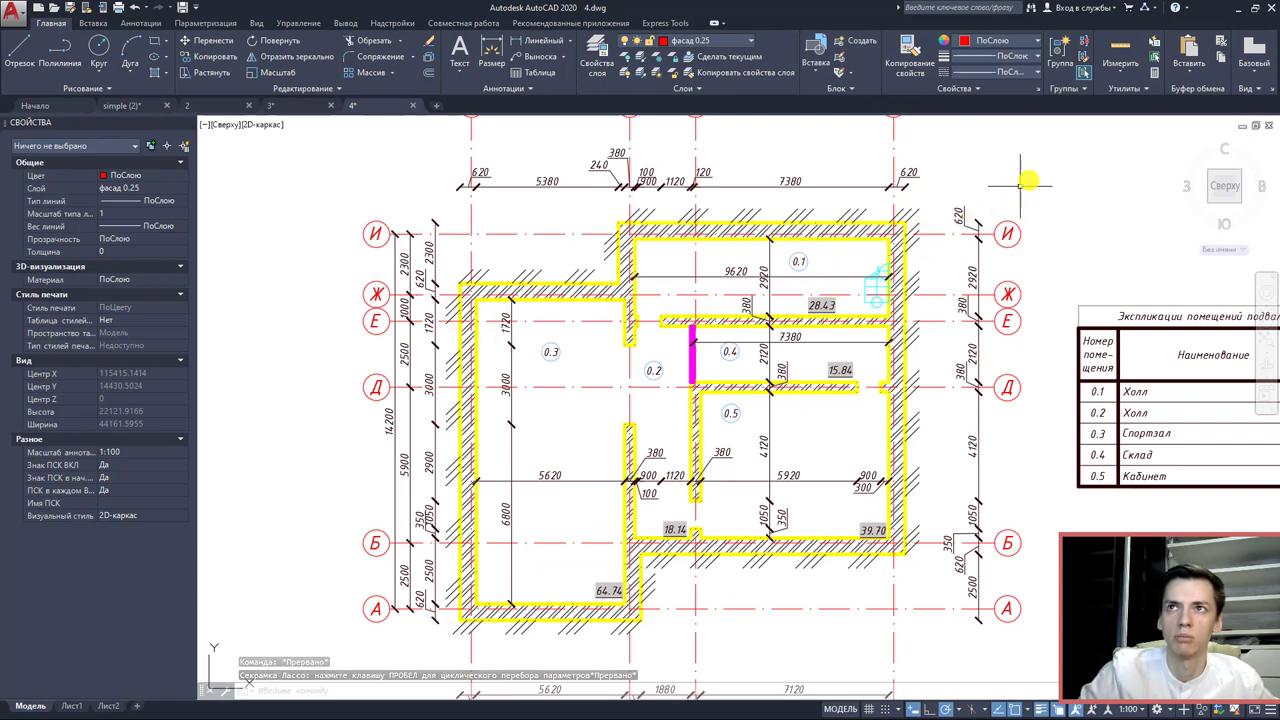
mouse_move(900, 232)
mouse_down()
mouse_move(1040, 162)
mouse_move(343, 591)
mouse_up()
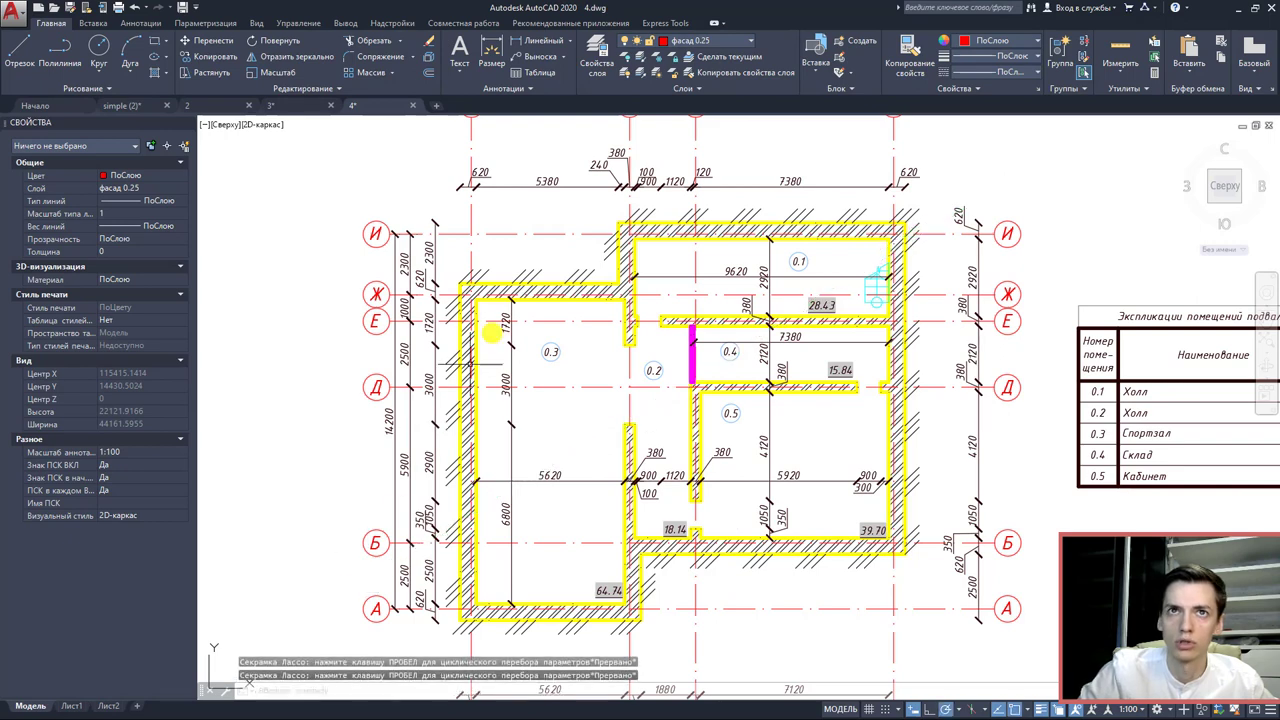
- Try to mirror the middle group of three ground strokes above room 0.3's outer wall about a horizontal axis, deleting the originals
click(535, 273)
scroll(535, 273, up, 5)
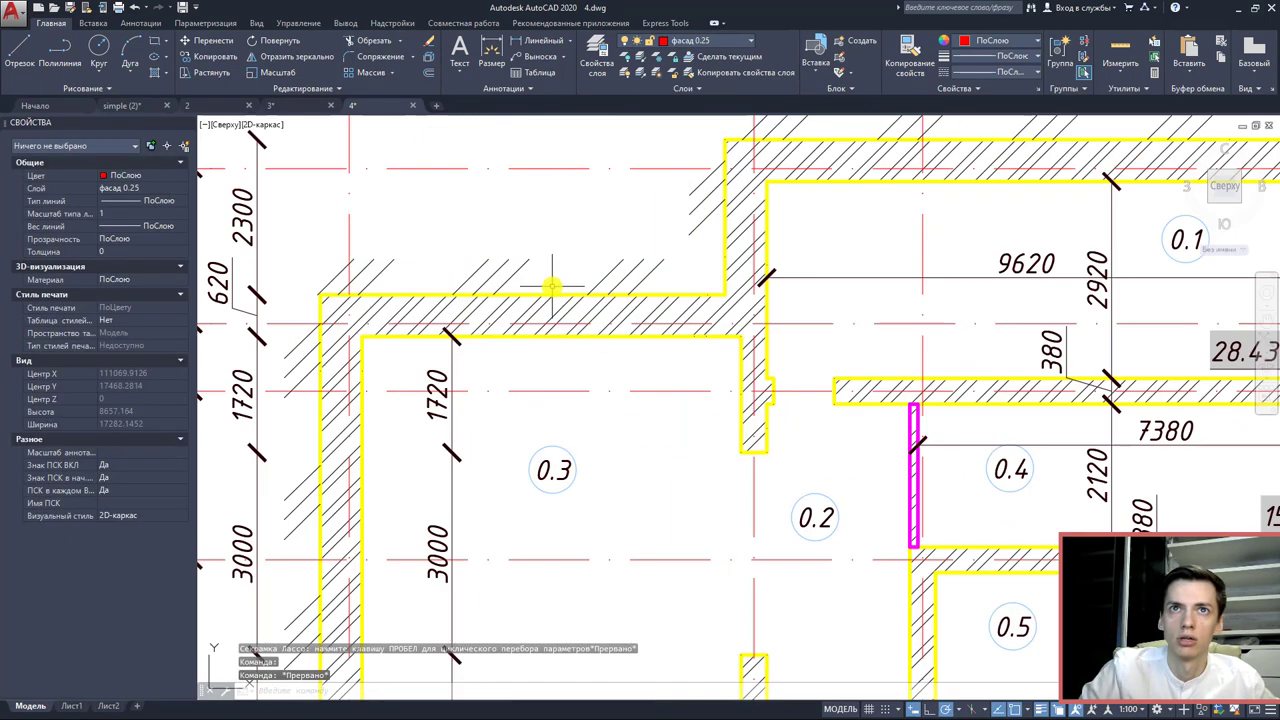
click(528, 277)
click(441, 251)
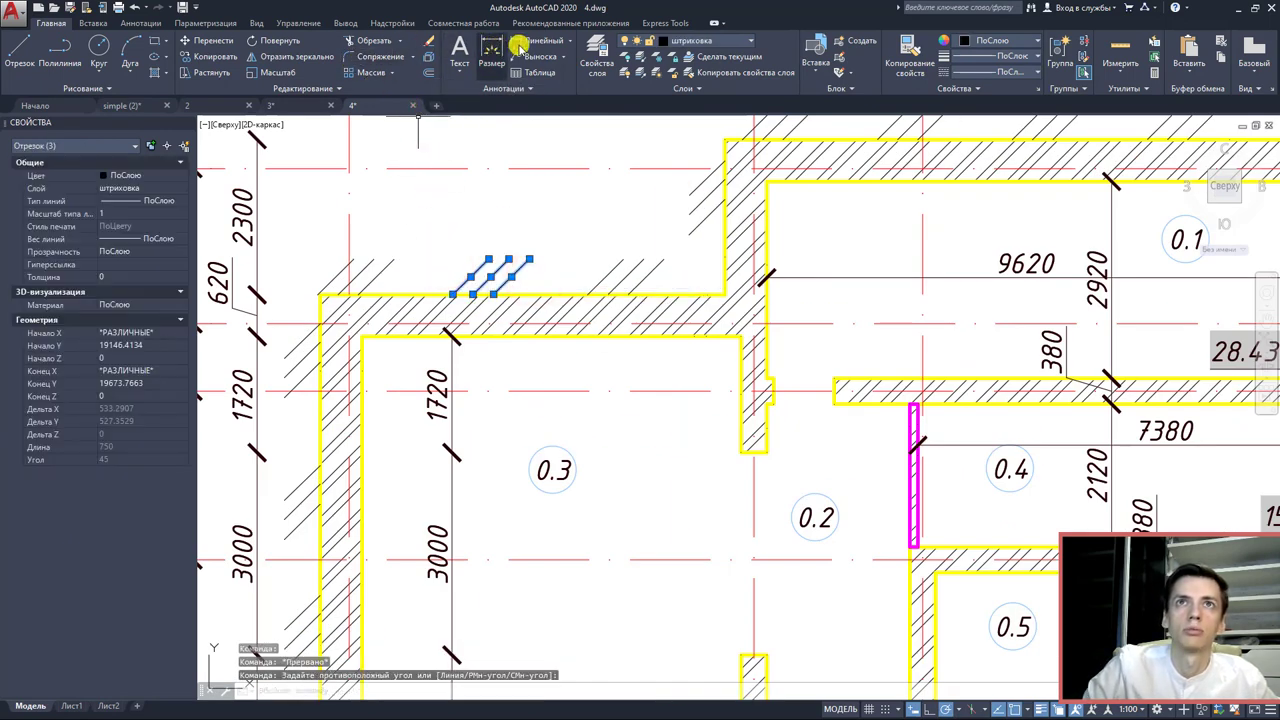
click(290, 57)
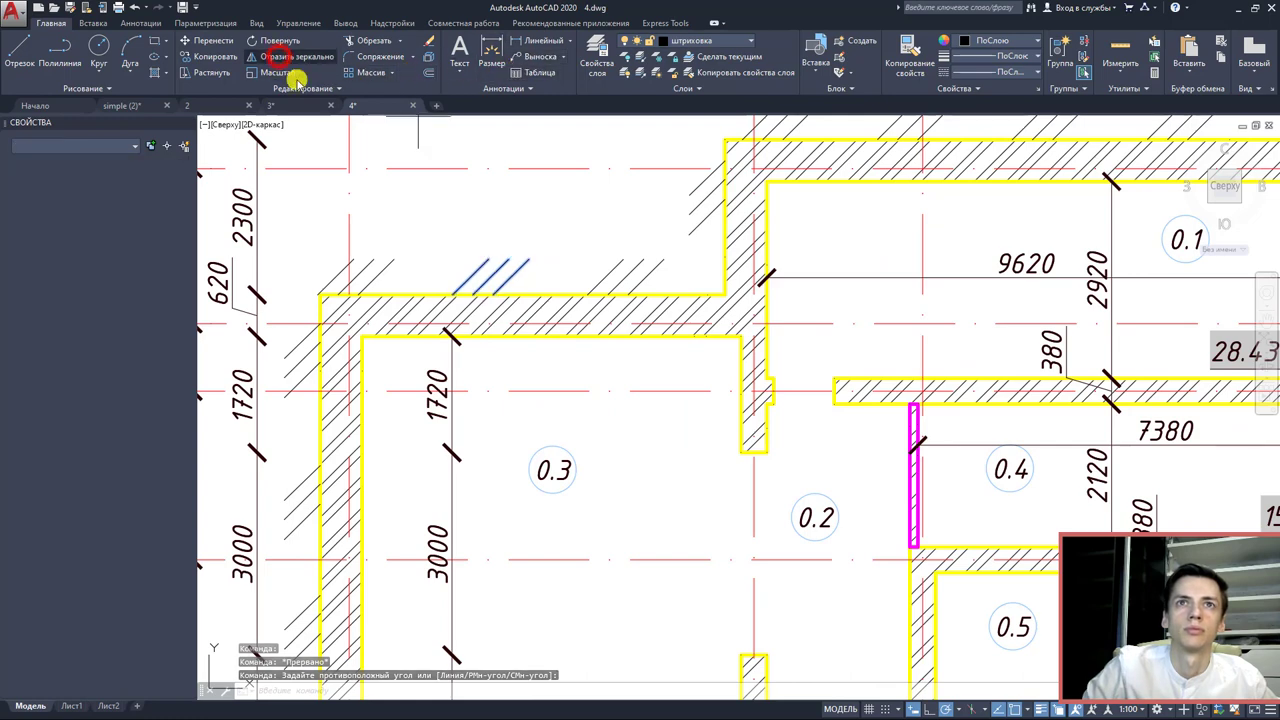
click(484, 280)
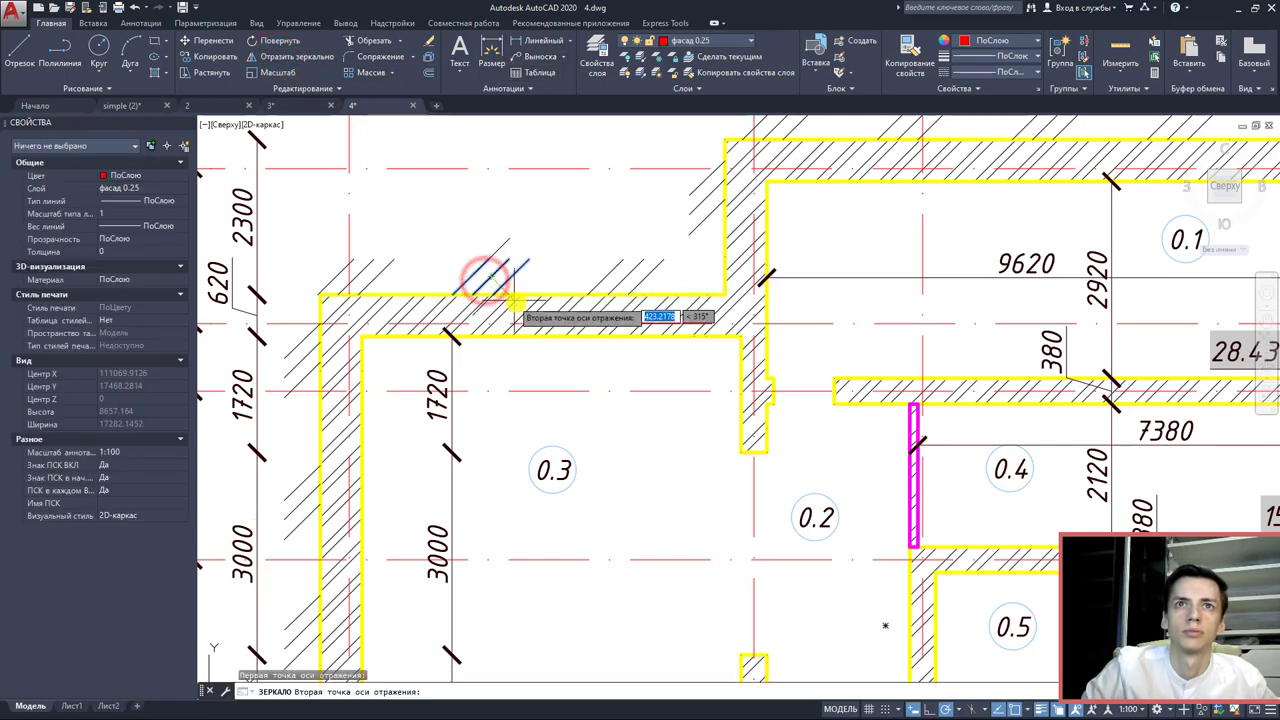
click(571, 286)
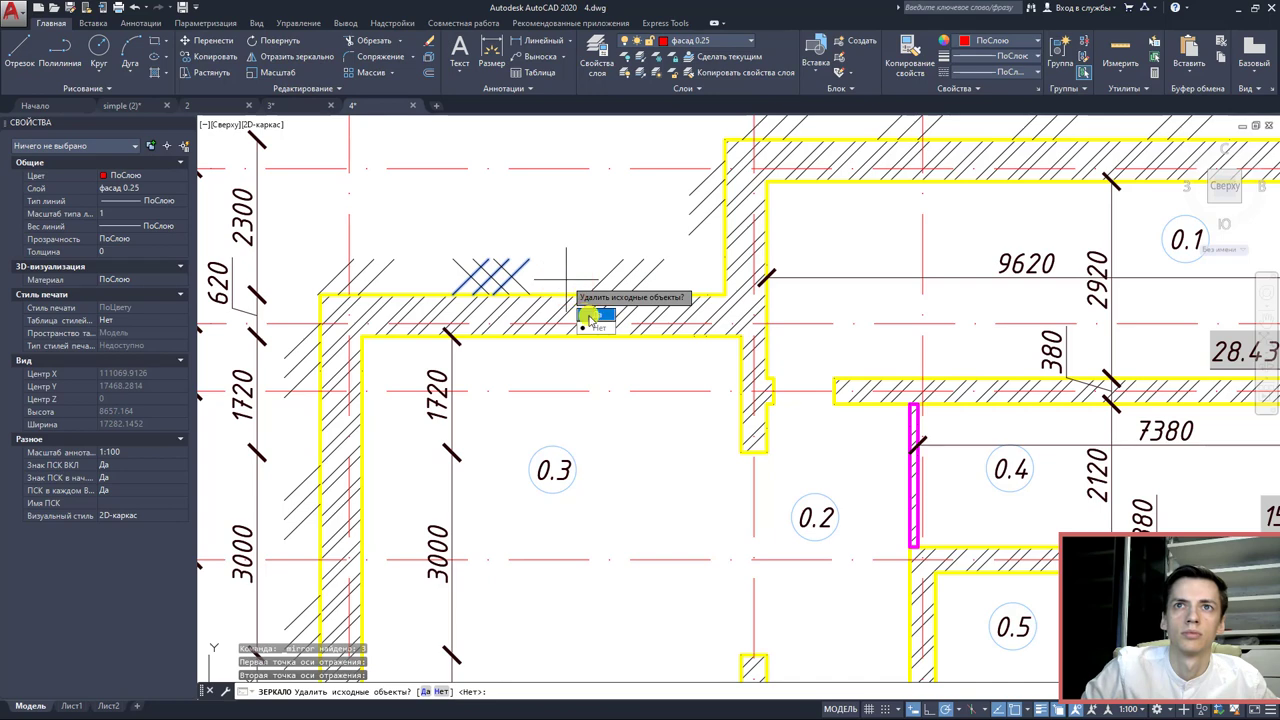
text(Д)
right_click(591, 309)
scroll(487, 281, up, 2)
middle_drag(522, 267, 543, 262)
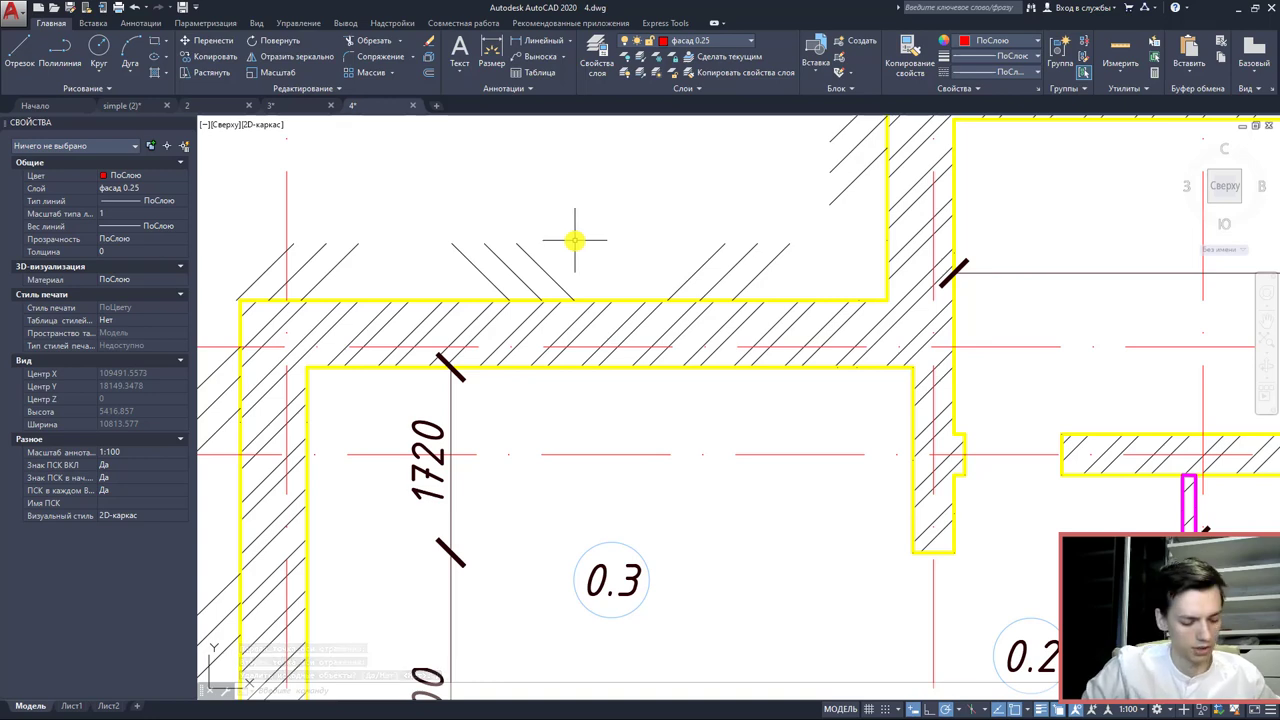
- Undo the mirroring of the three ground strokes above room 0.3's outer wall
scroll(576, 245, down, 2)
key(space)
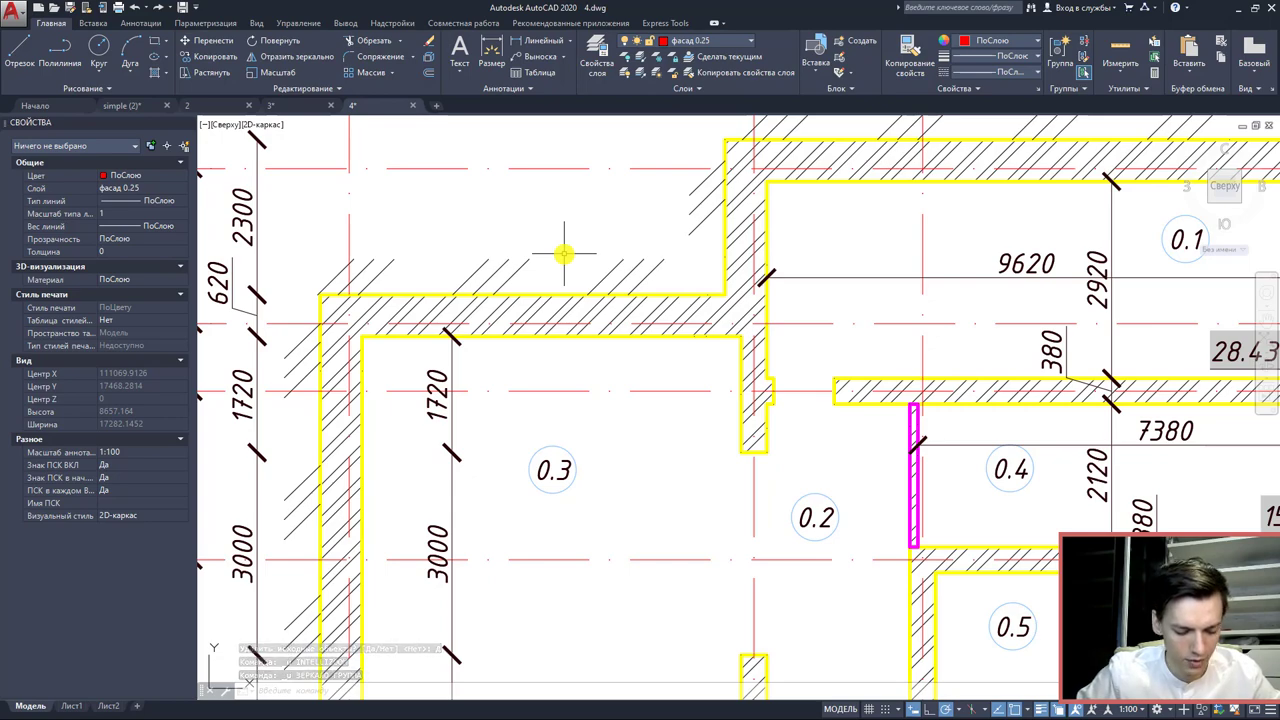
scroll(597, 271, down, 10)
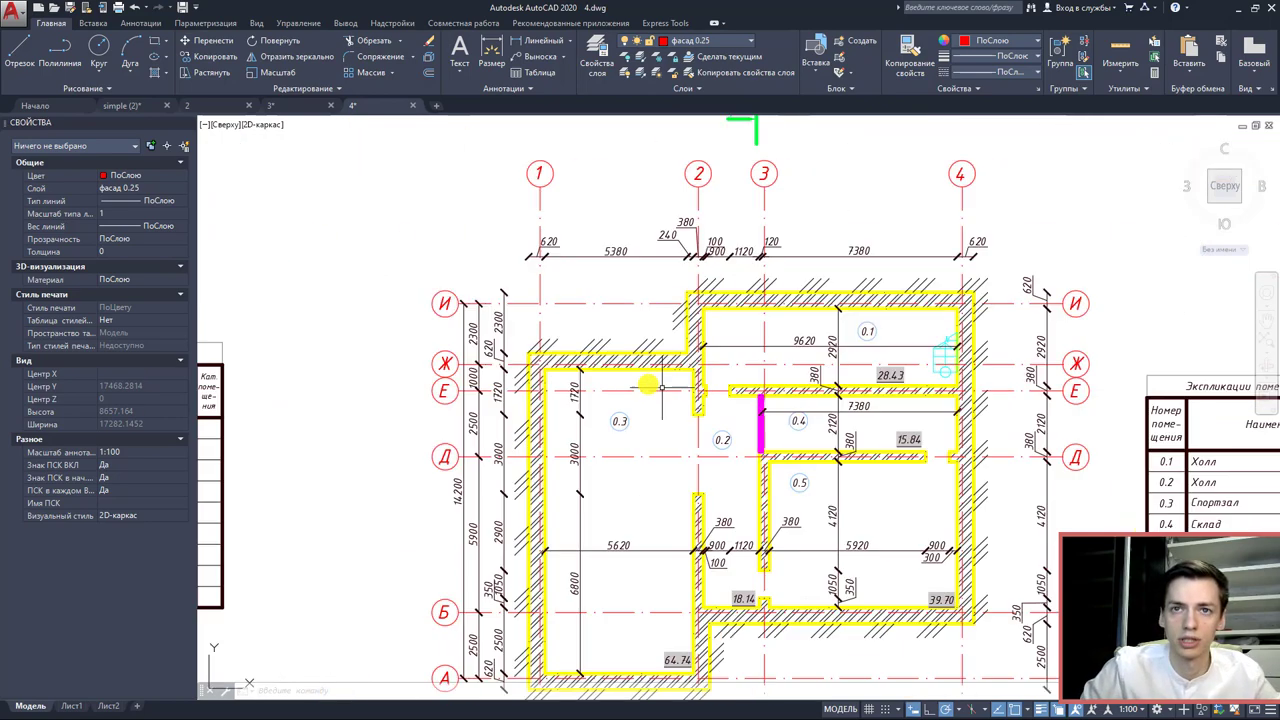
scroll(583, 391, up, 6)
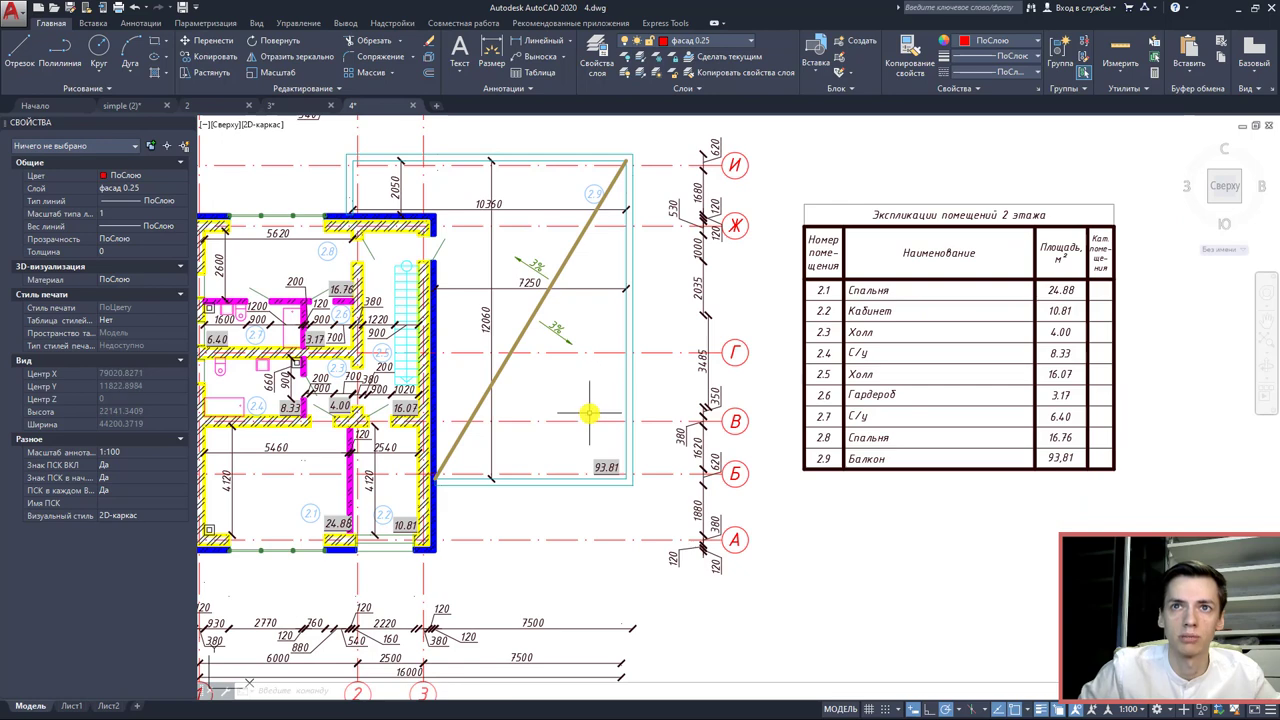
- Examine the second-floor, first-floor and basement plans, checking room areas, dimensions and the room schedules
middle_drag(586, 409, 597, 434)
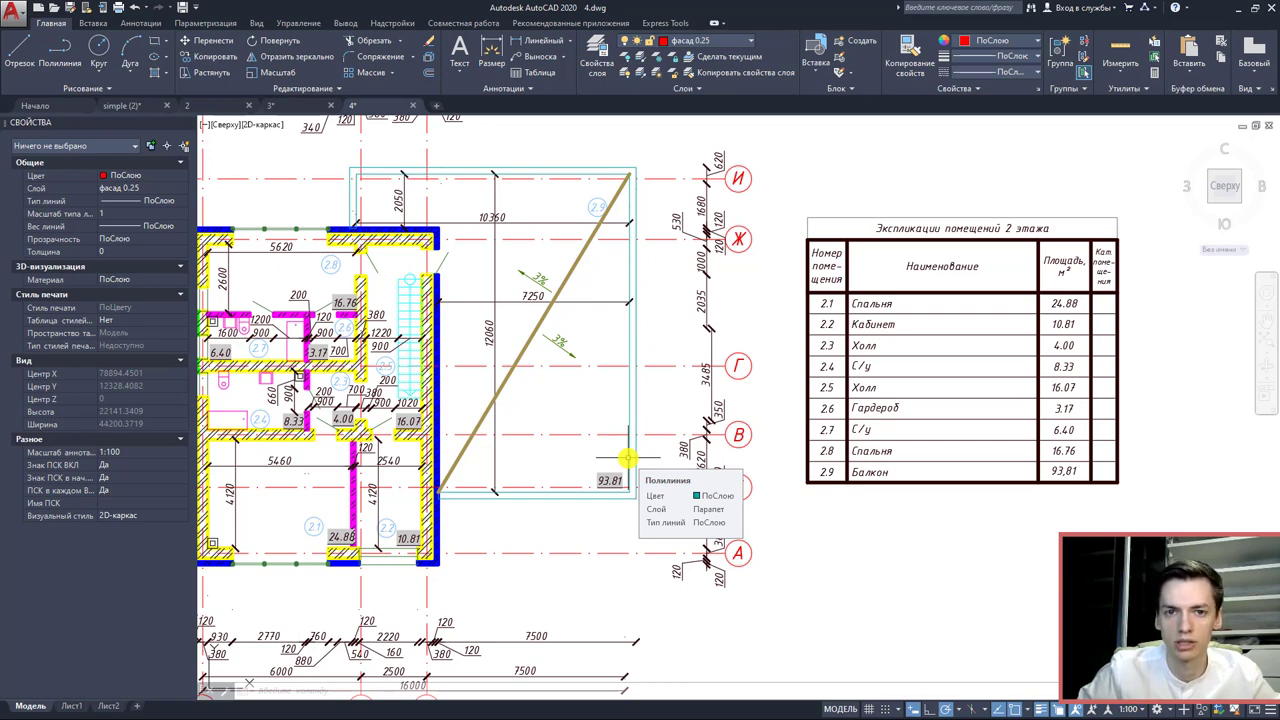
scroll(625, 458, down, 5)
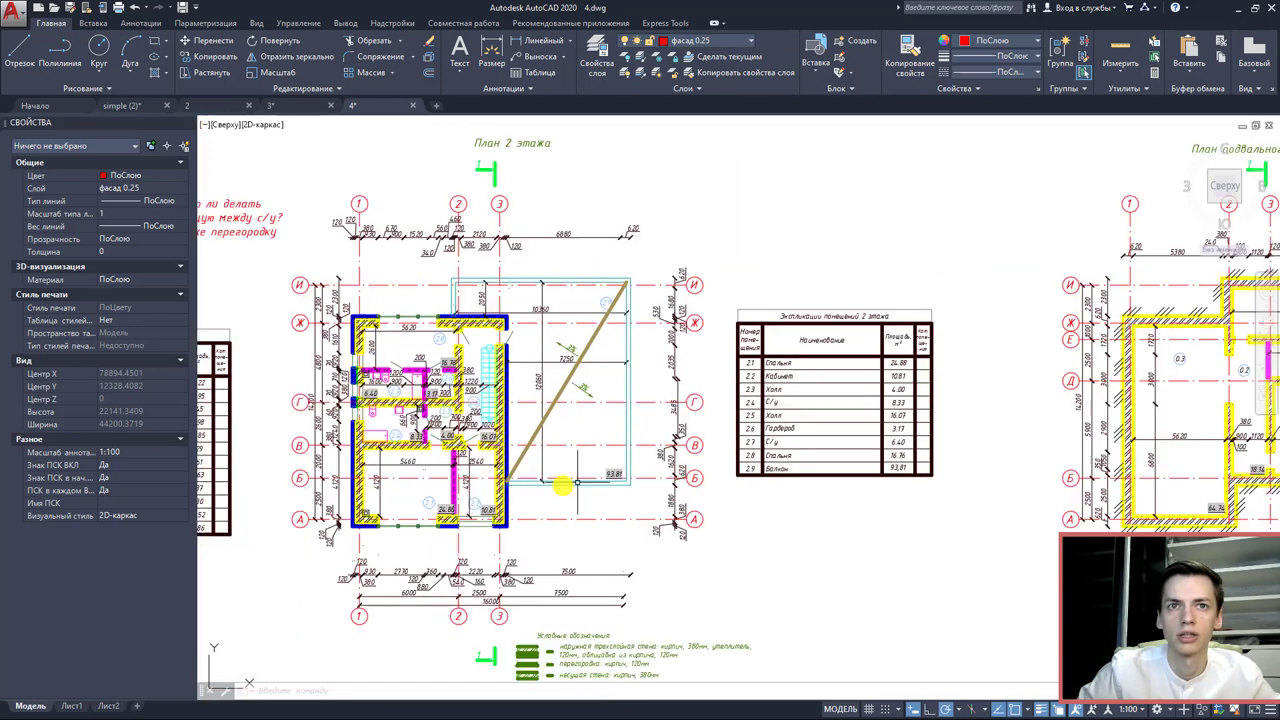
scroll(540, 473, up, 3)
scroll(517, 478, up, 2)
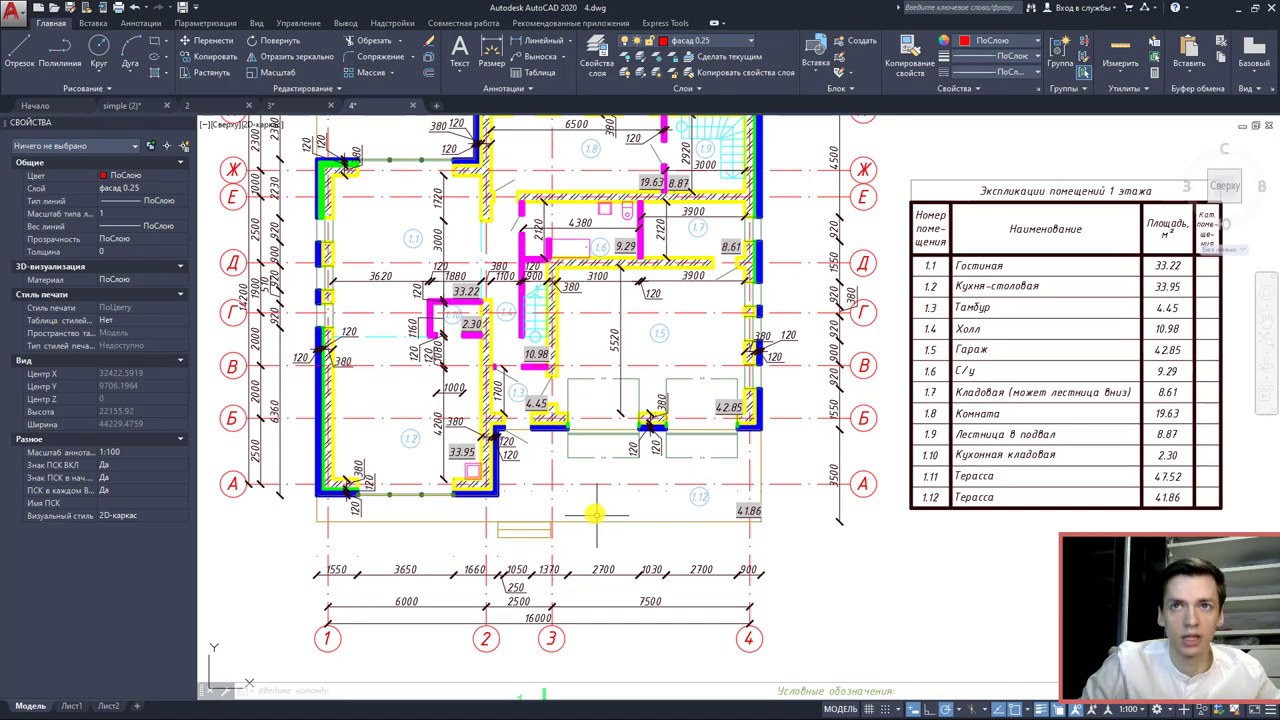
scroll(596, 516, down, 7)
scroll(778, 400, up, 8)
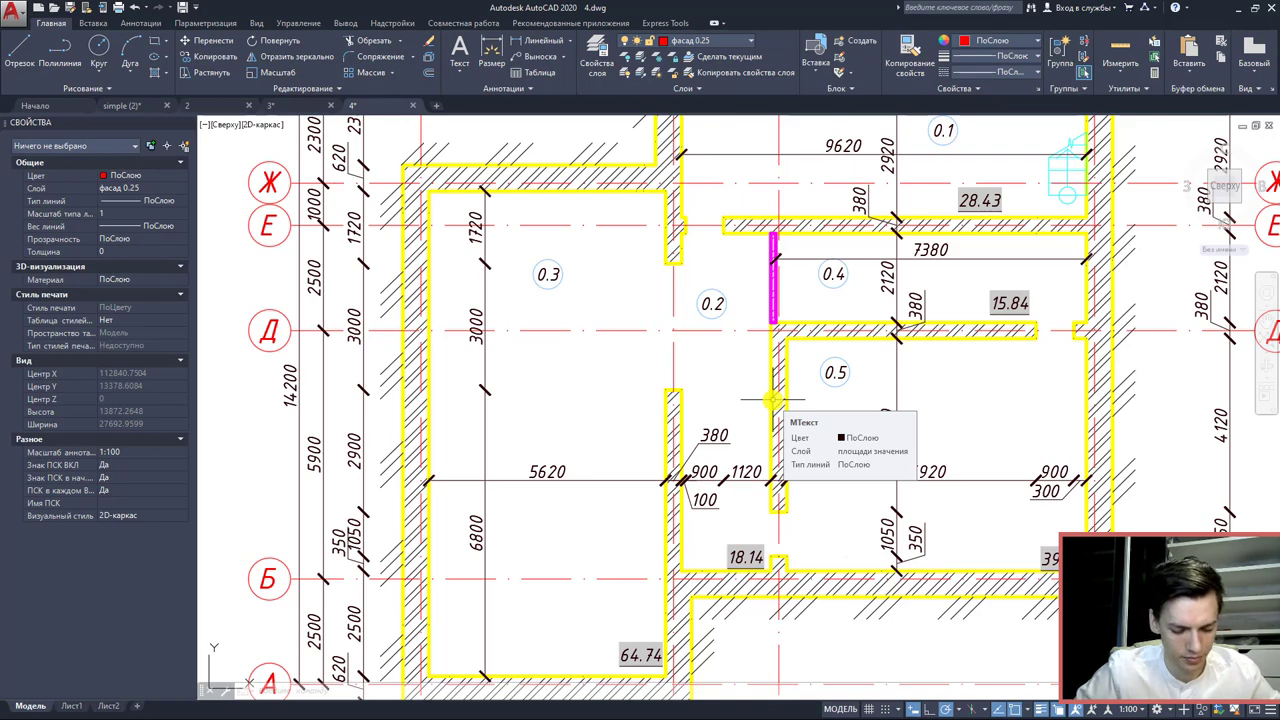
scroll(772, 400, down, 6)
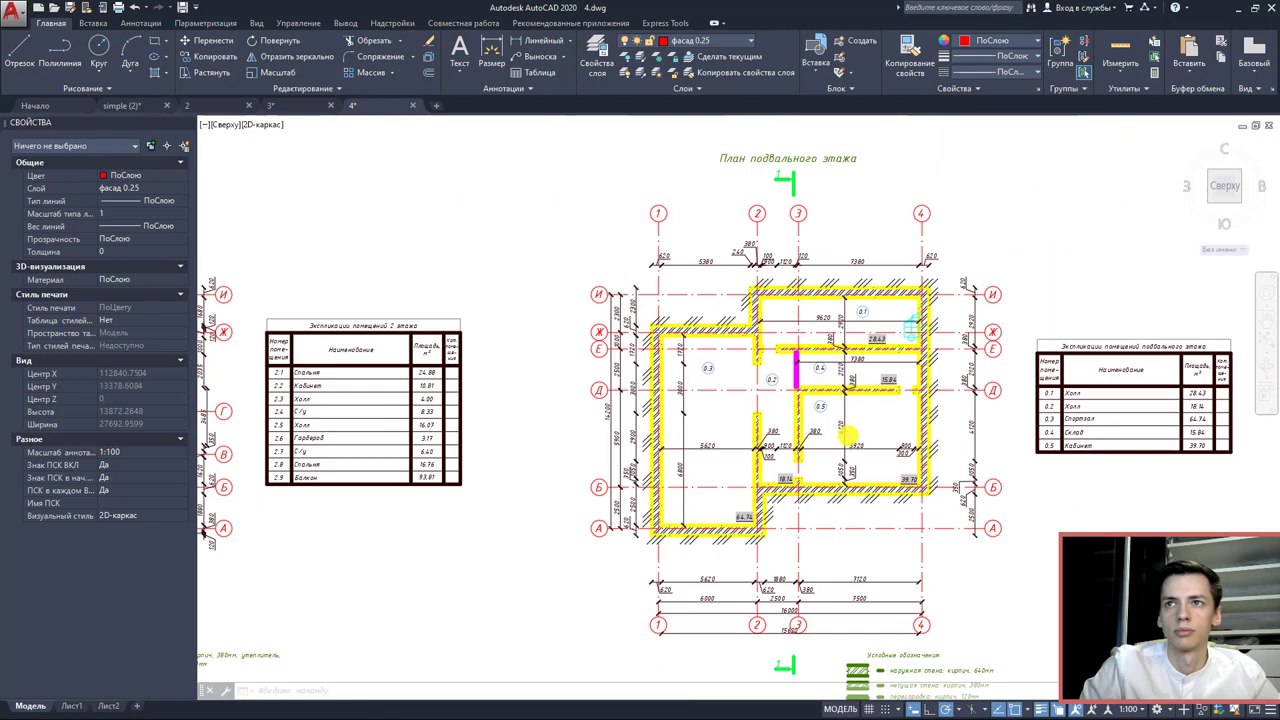
- Examine the building section, checking the hatching of the floor slabs and the roof lines above the top slab
scroll(634, 544, down, 4)
scroll(634, 544, up, 4)
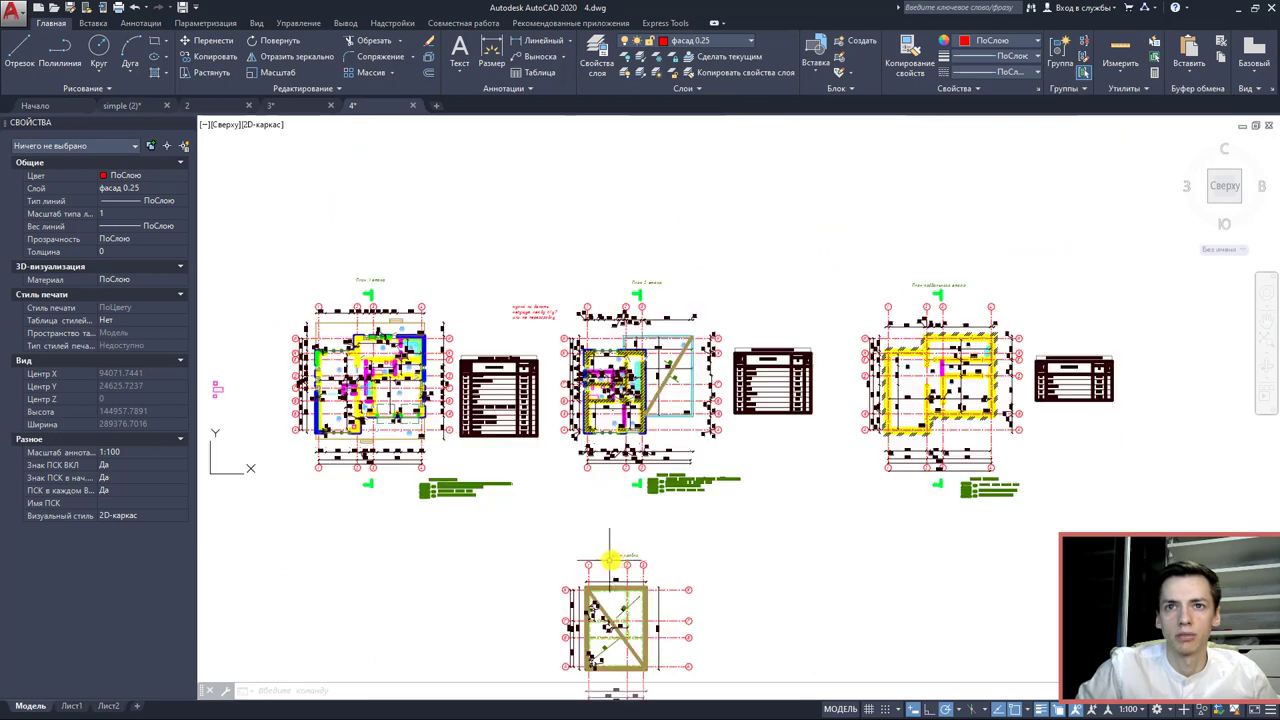
scroll(640, 540, down, 3)
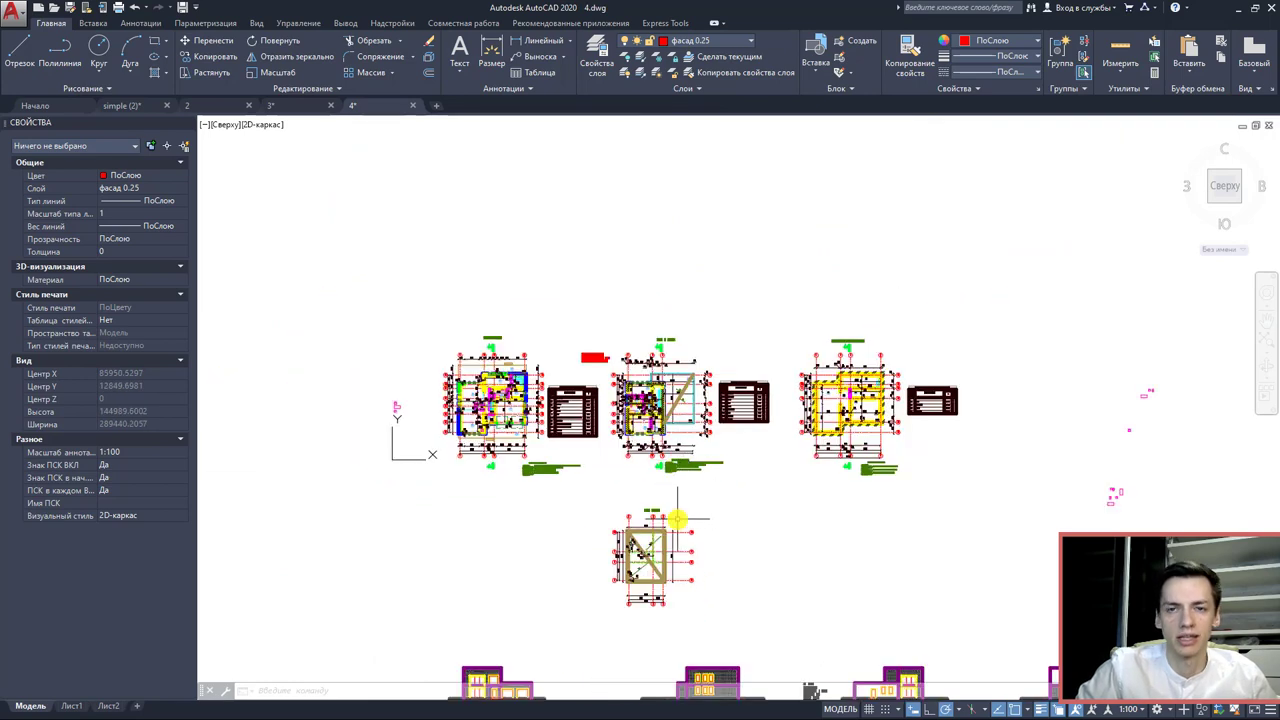
scroll(700, 522, down, 2)
middle_drag(760, 529, 529, 529)
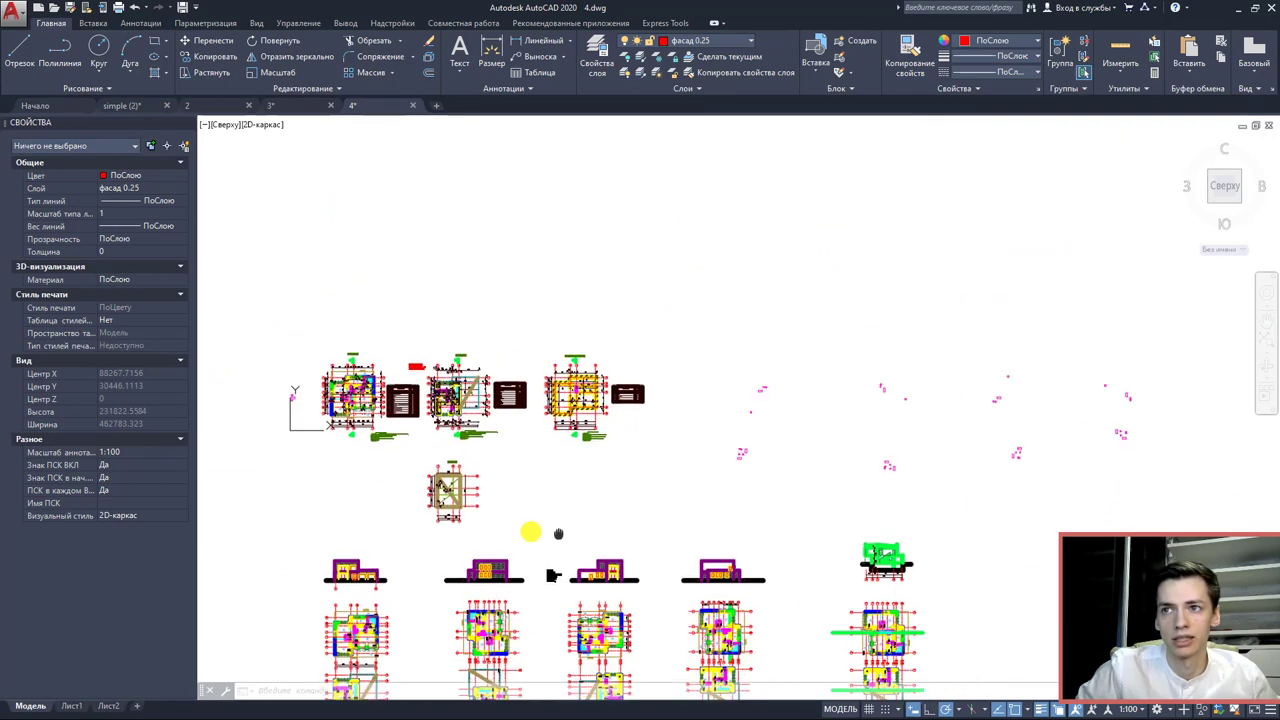
scroll(774, 502, up, 8)
scroll(774, 502, down, 2)
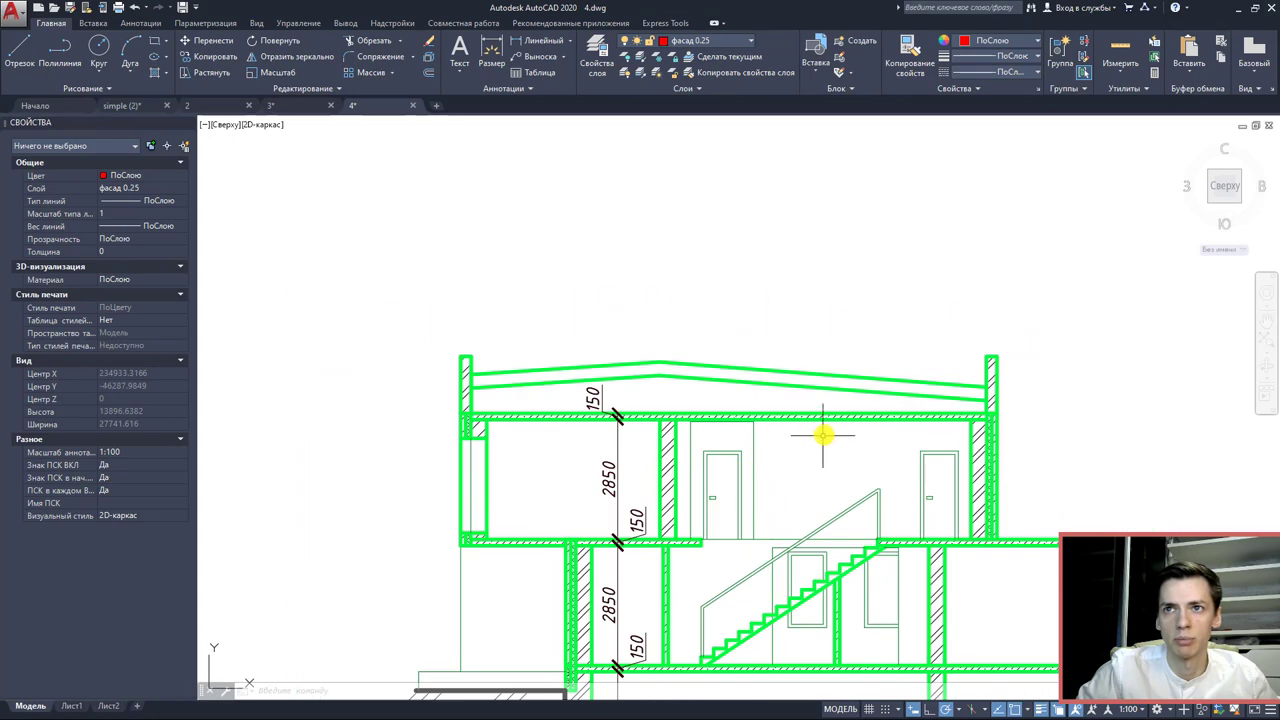
click(807, 410)
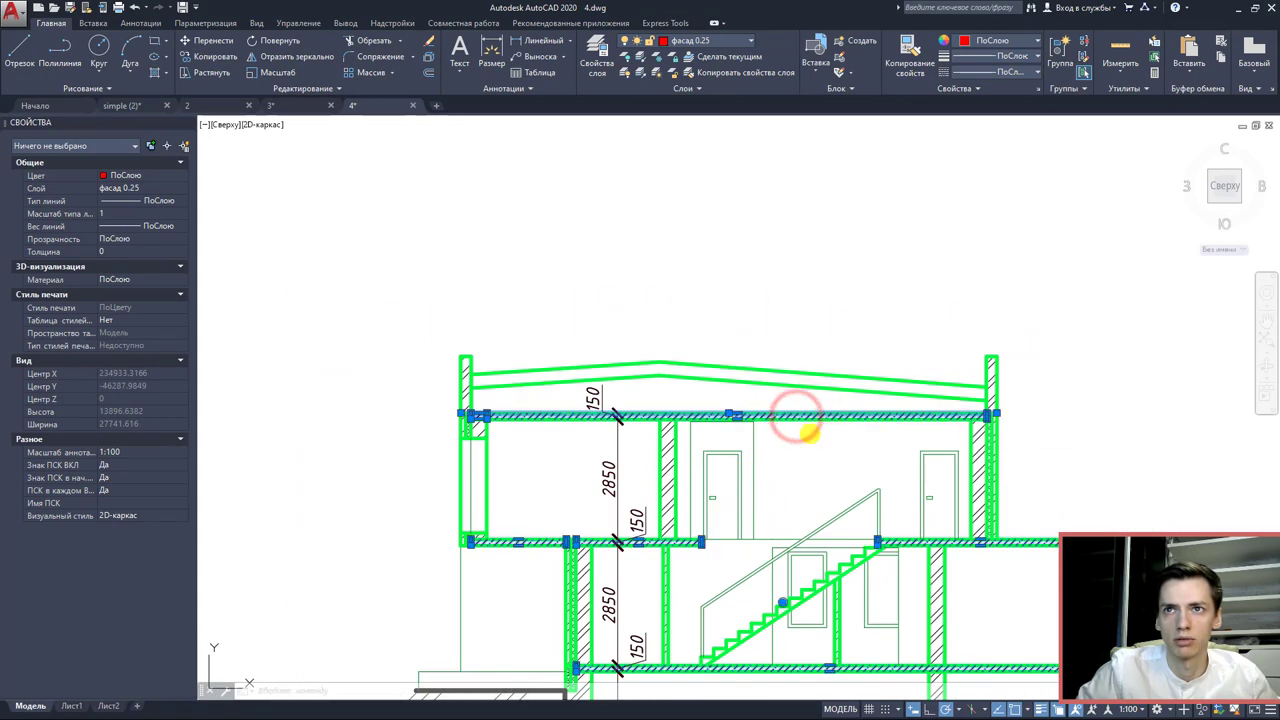
key(Escape)
scroll(809, 423, up, 2)
scroll(795, 520, down, 4)
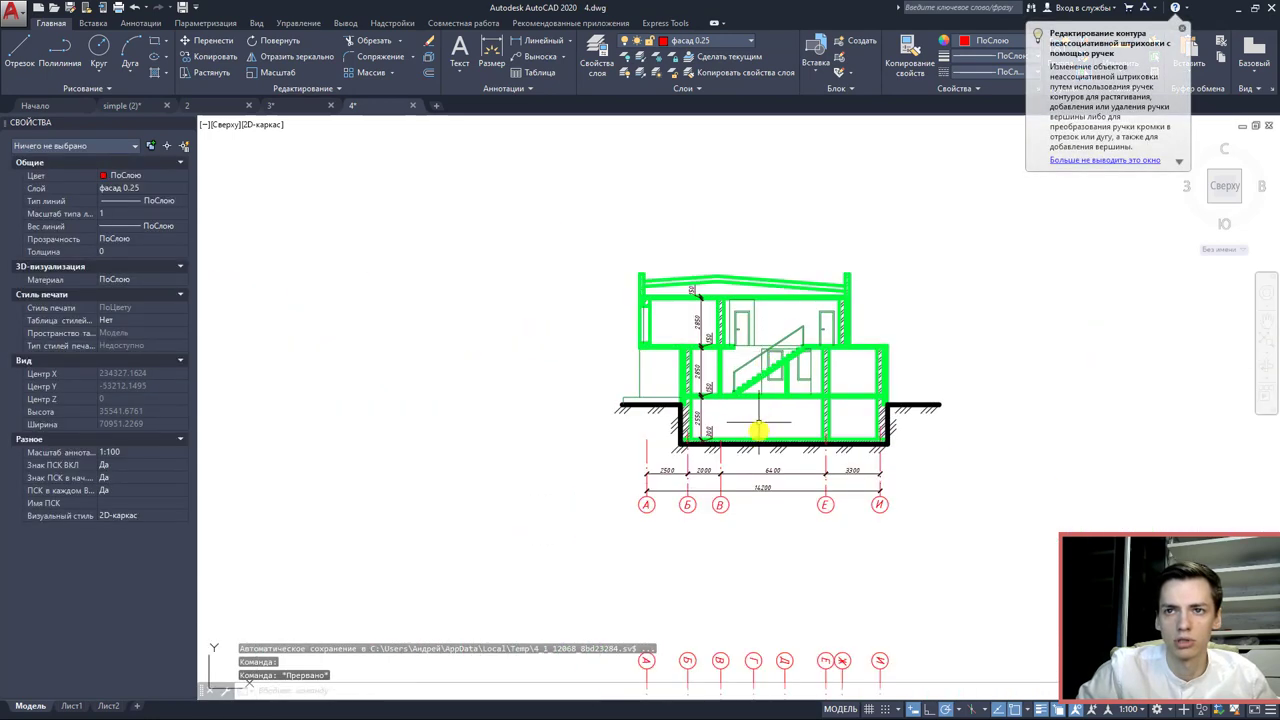
scroll(766, 586, up, 4)
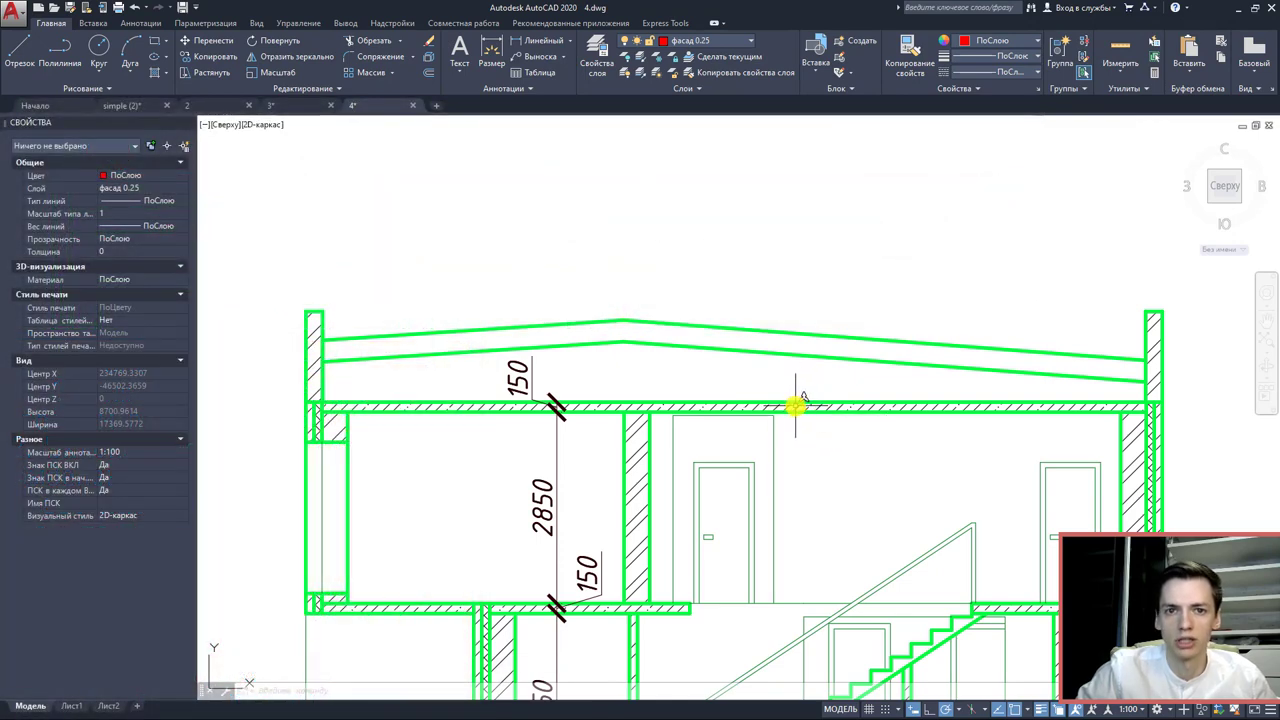
mouse_move(796, 405)
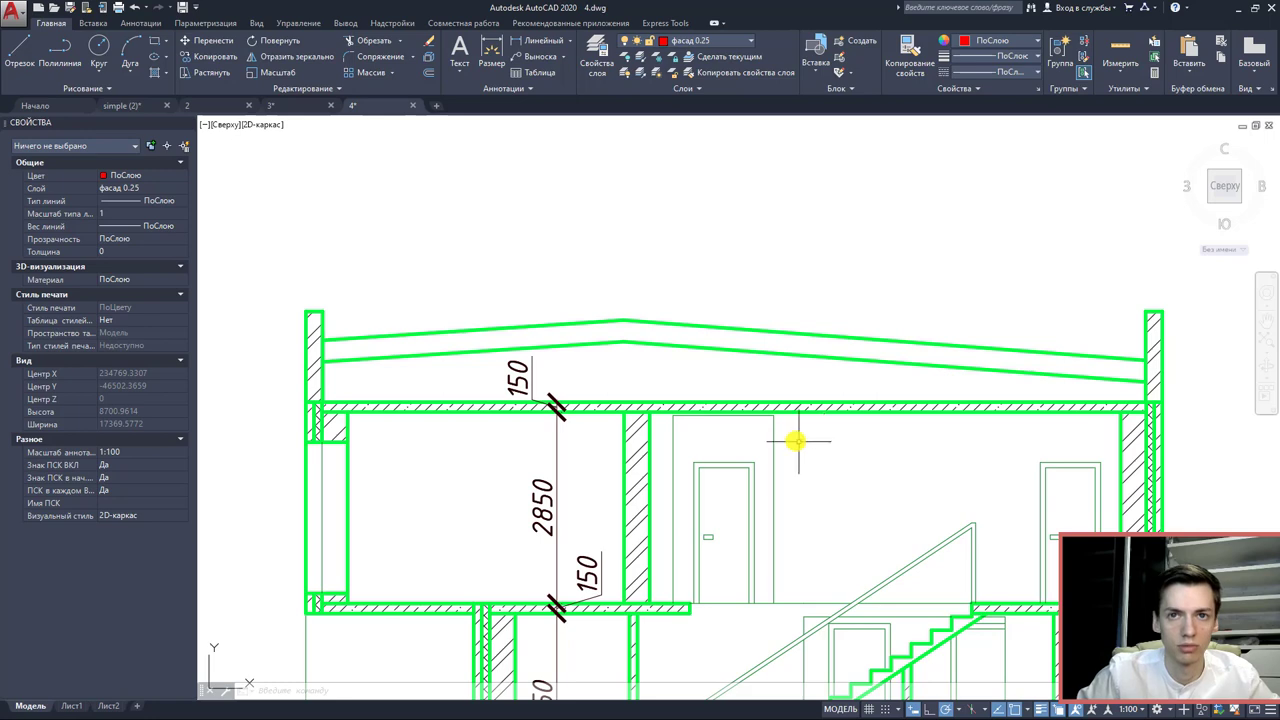
- Stretch the outer ends of both roof lines at the left parapet down to the top edge of the upper slab
middle_drag(797, 437, 689, 390)
click(571, 284)
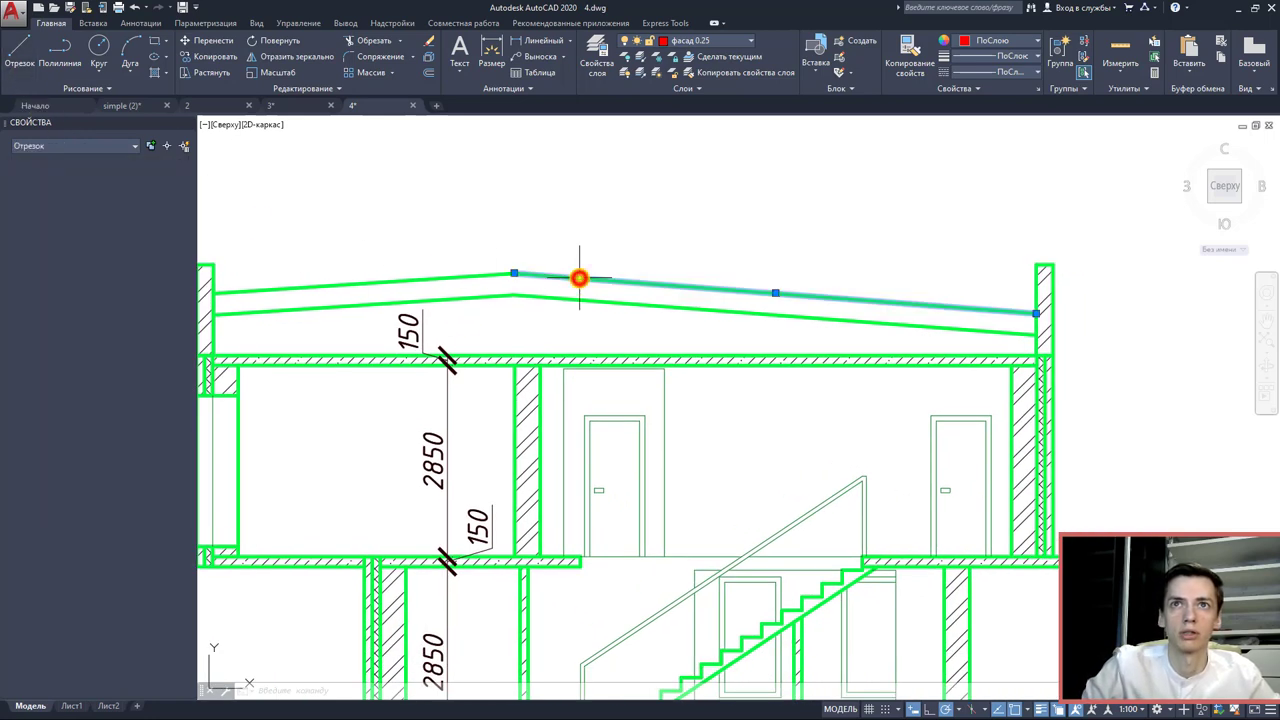
middle_drag(356, 314, 491, 349)
click(476, 341)
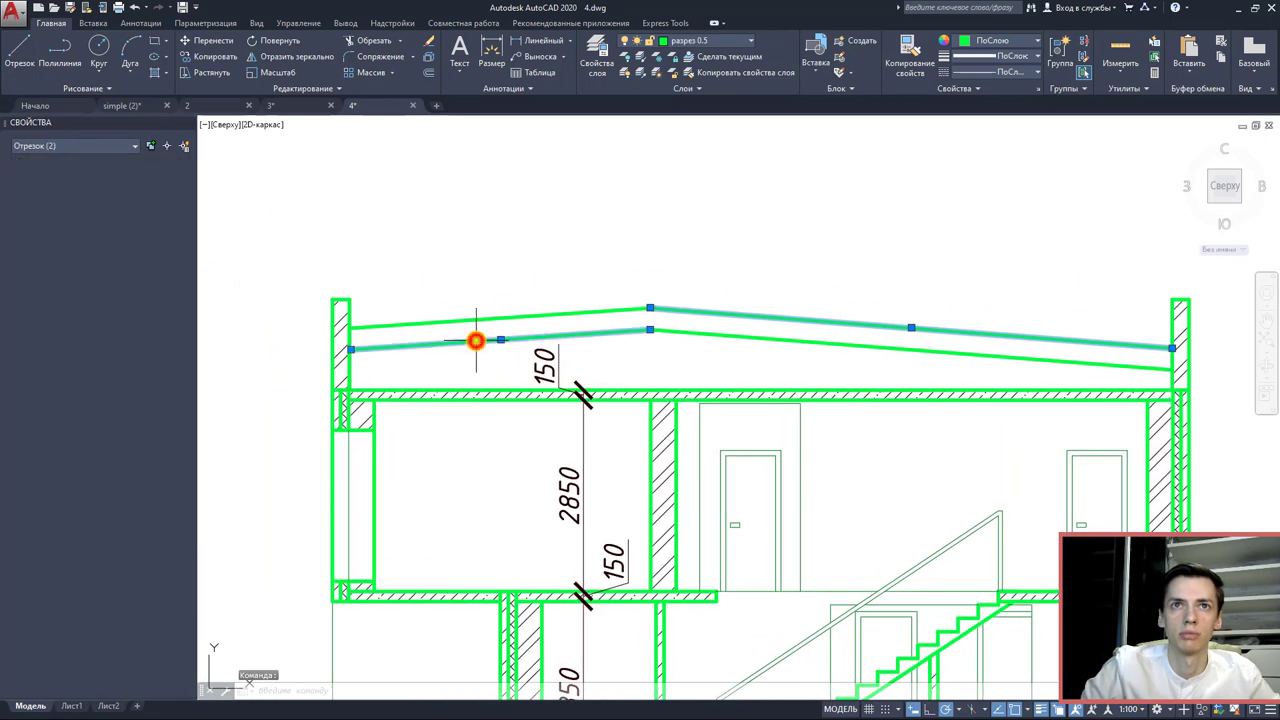
click(350, 349)
click(348, 389)
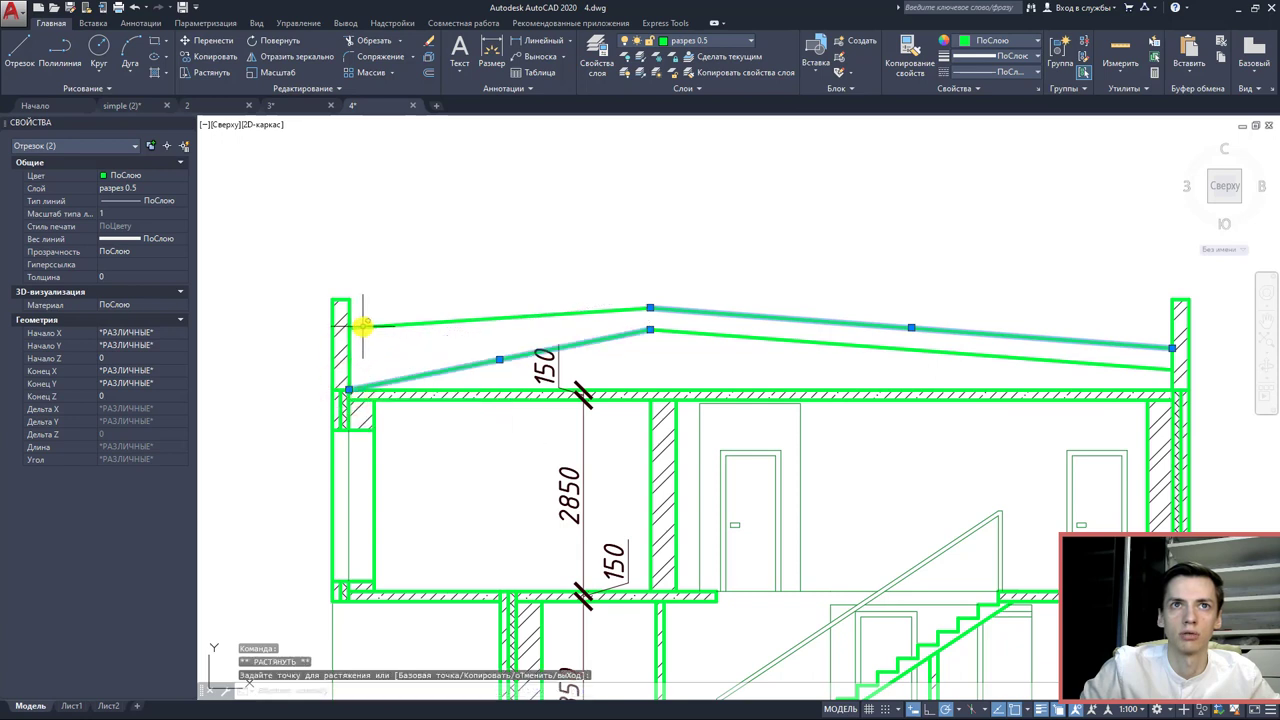
click(353, 326)
click(349, 327)
click(349, 388)
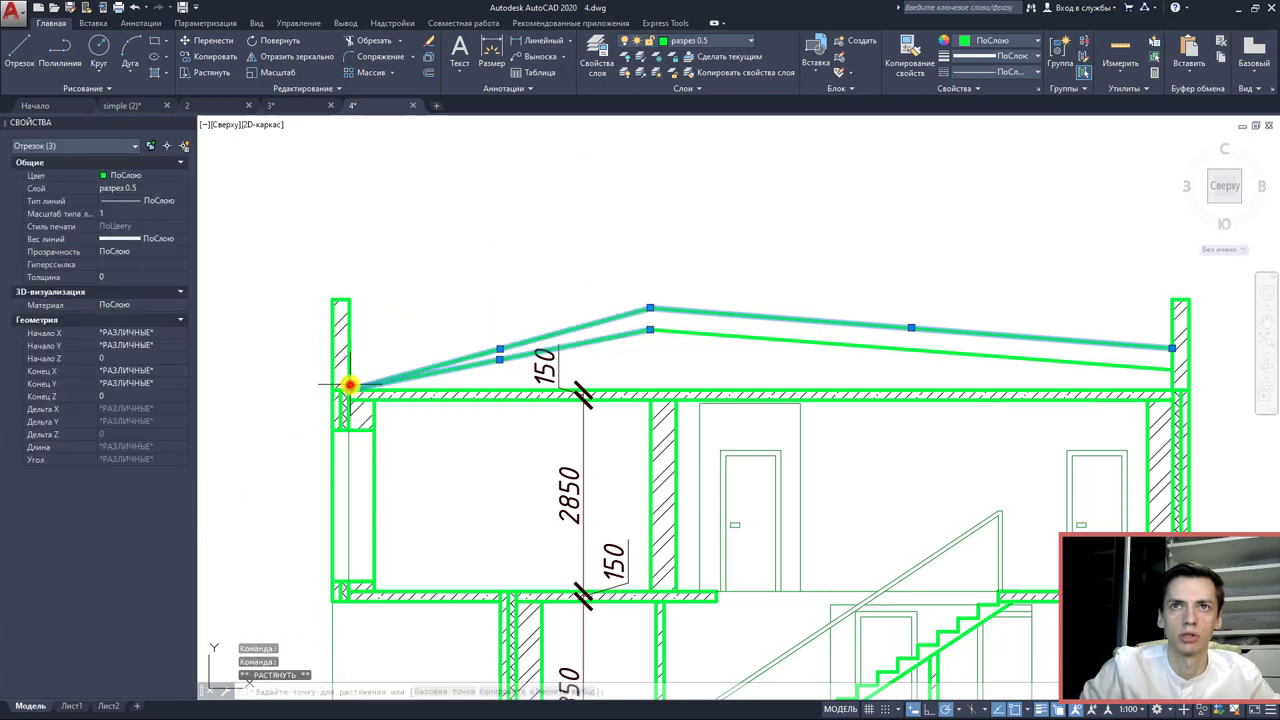
- Flatten the lower roof lines onto the upper slab by stretching their ridge ends and the right parapet end down to its top edge
click(650, 329)
click(650, 386)
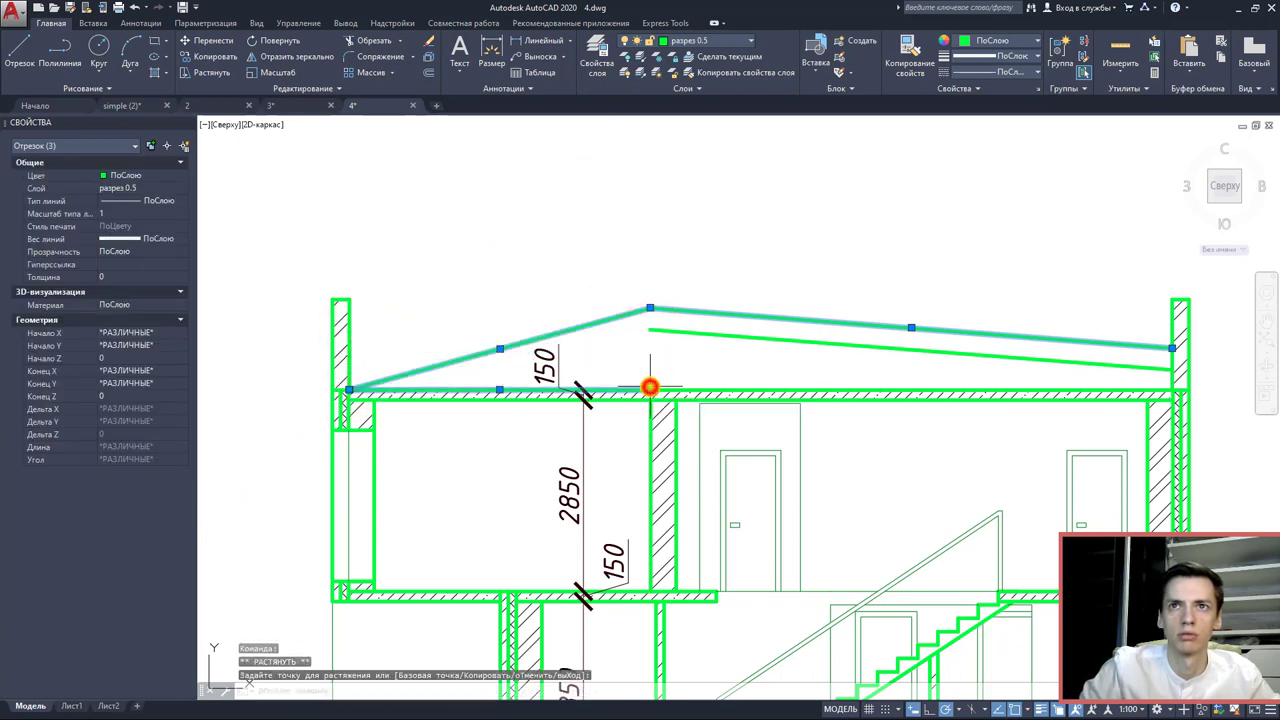
click(650, 331)
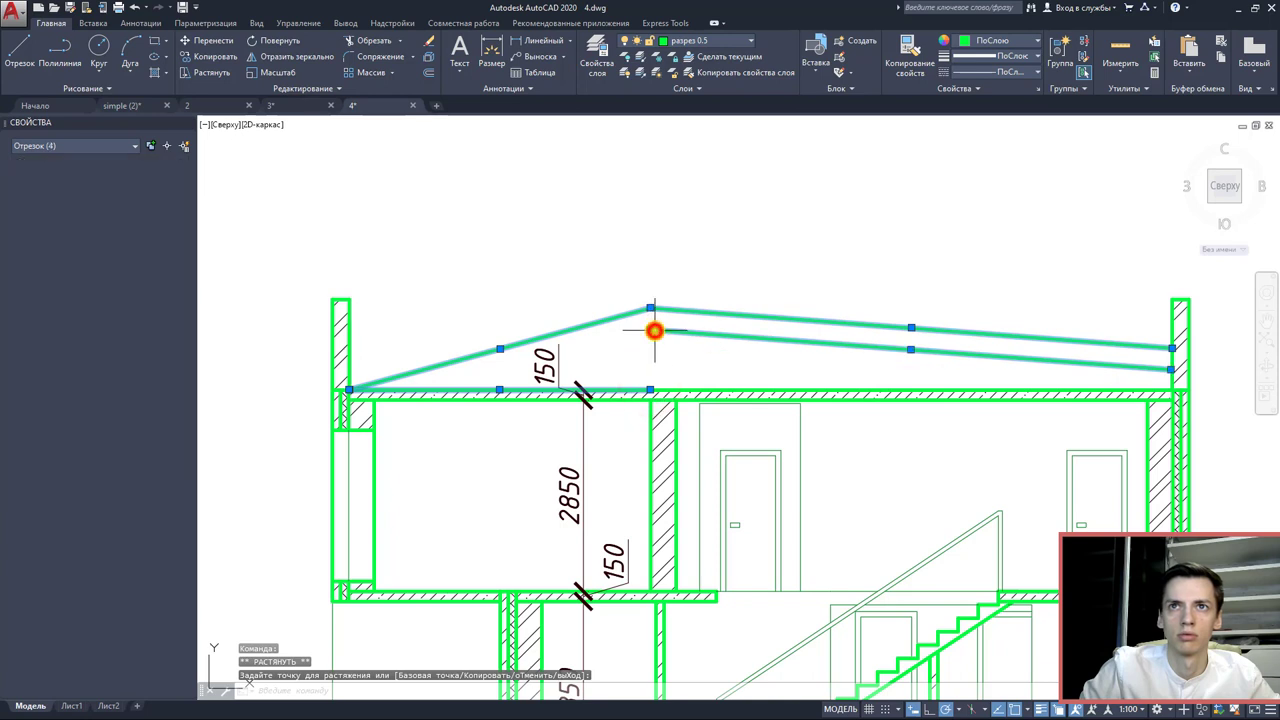
click(650, 388)
click(1170, 370)
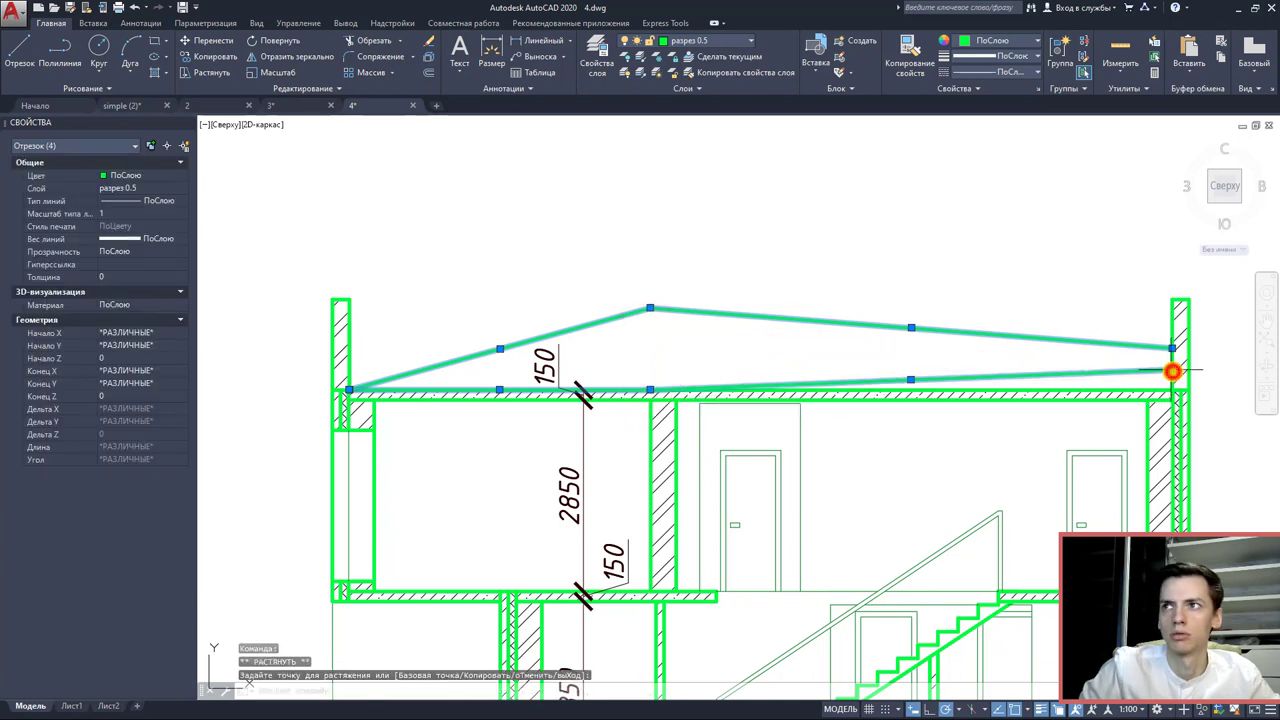
click(1172, 389)
- Stretch the upper roof line's right end down to the slab at the right parapet and lower the roof ridge for a gentler slope
click(1173, 348)
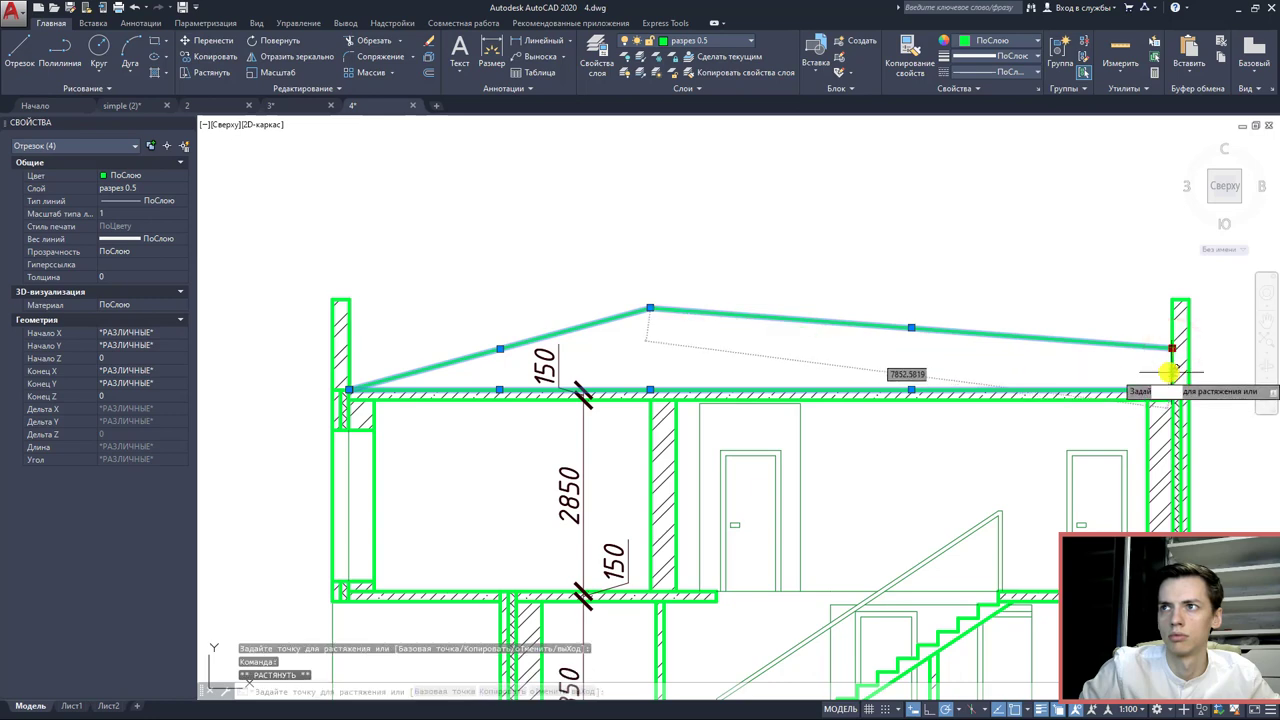
scroll(1171, 366, up, 5)
click(1172, 389)
scroll(1168, 374, down, 5)
middle_drag(950, 362, 1028, 375)
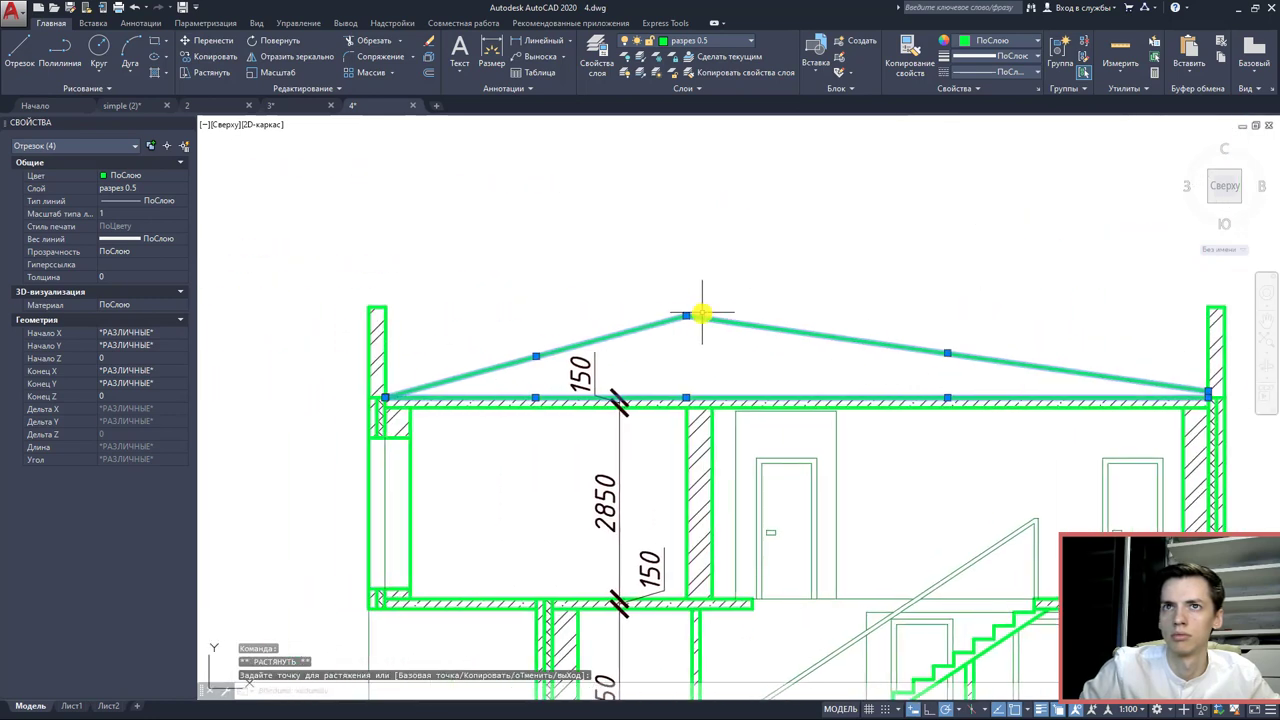
click(686, 316)
click(689, 368)
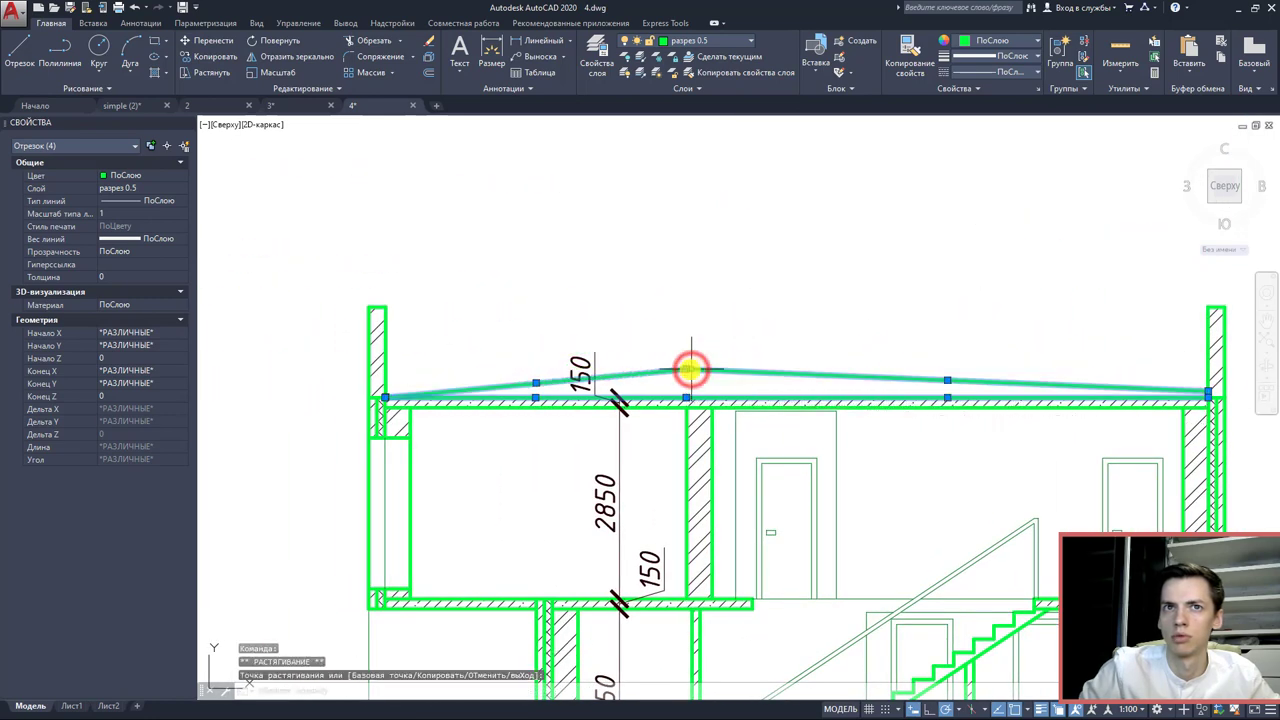
scroll(600, 366, up, 5)
key(Escape)
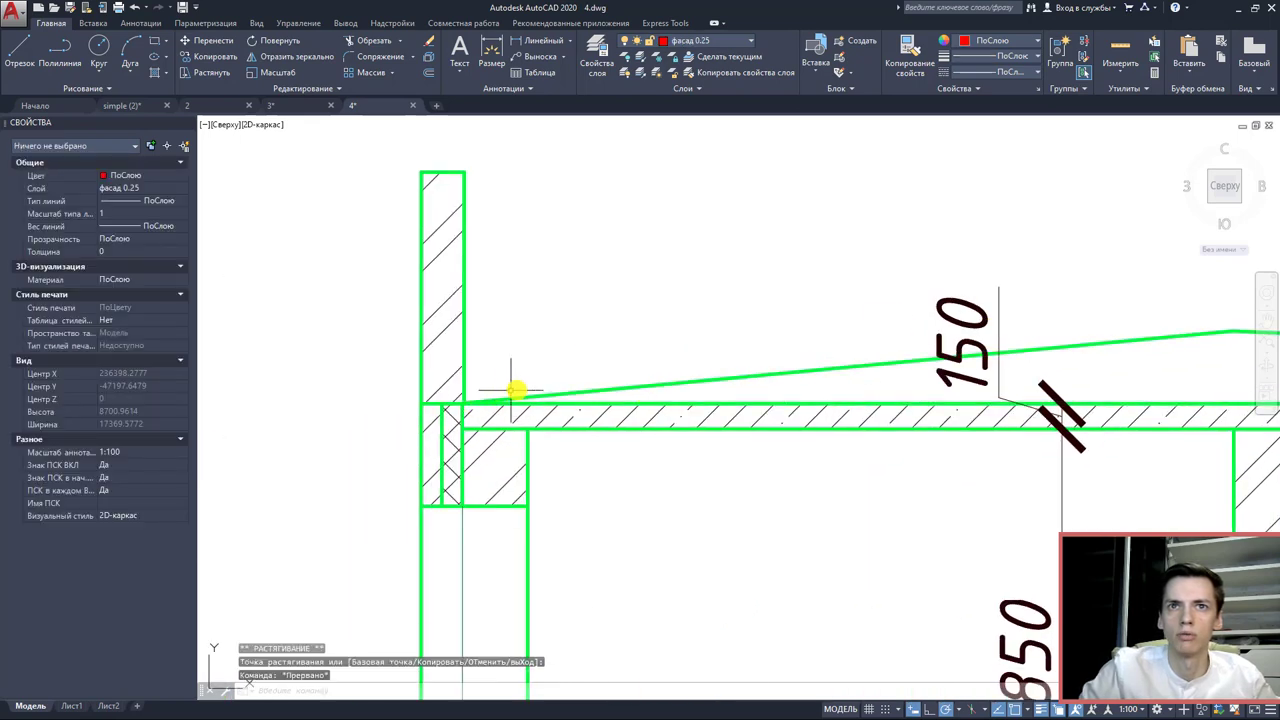
- Examine the roof's junction with the left parapet and the staircase in the section
scroll(514, 396, up, 3)
scroll(543, 406, down, 5)
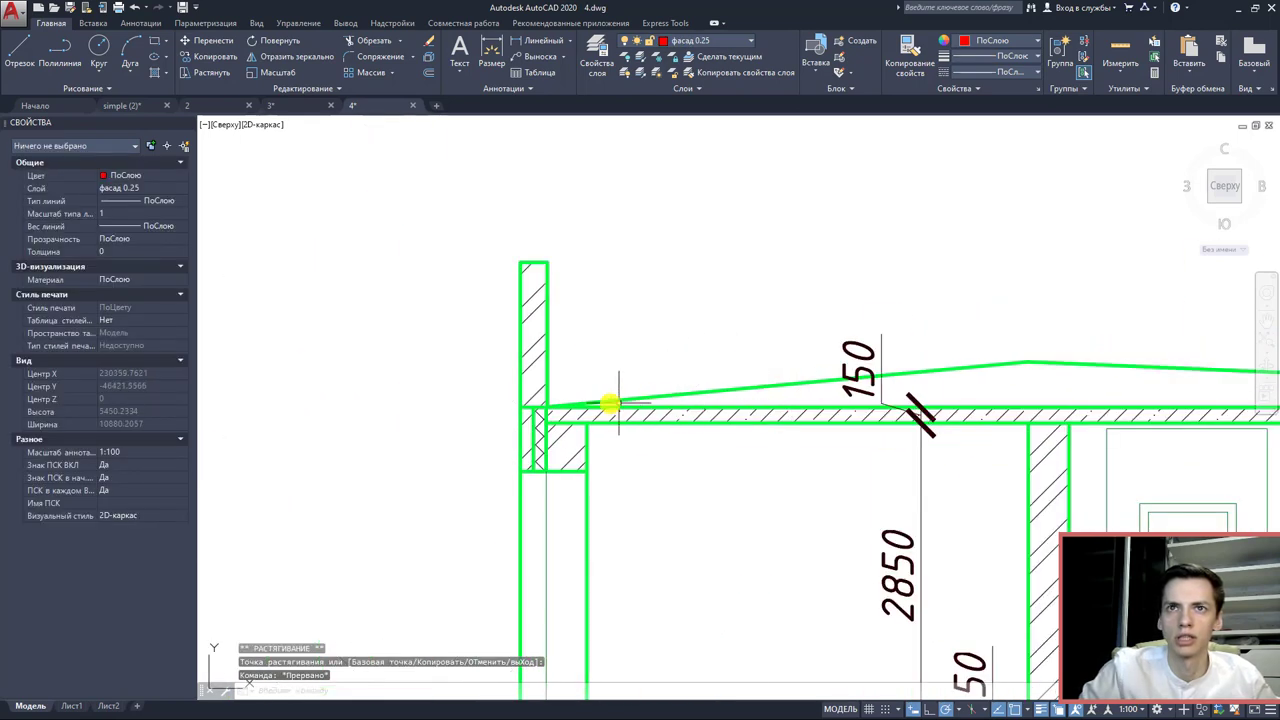
mouse_move(555, 402)
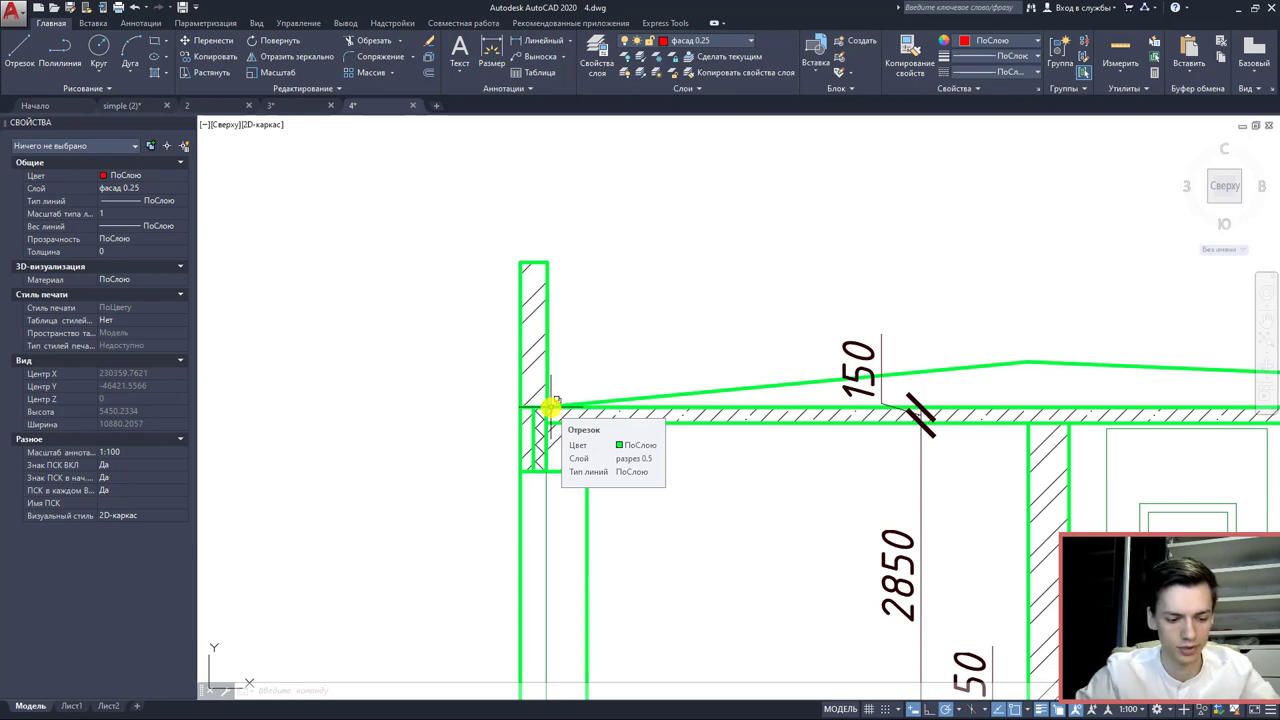
scroll(552, 405, down, 4)
scroll(571, 509, up, 6)
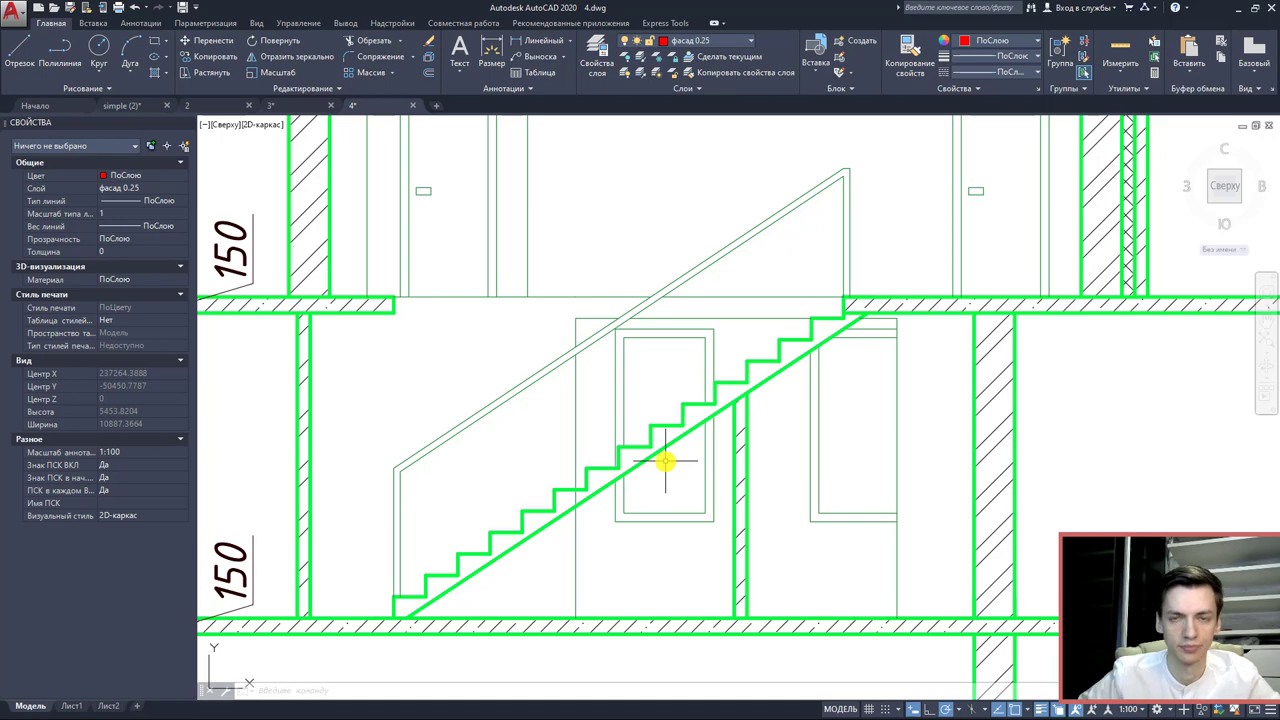
scroll(664, 461, down, 5)
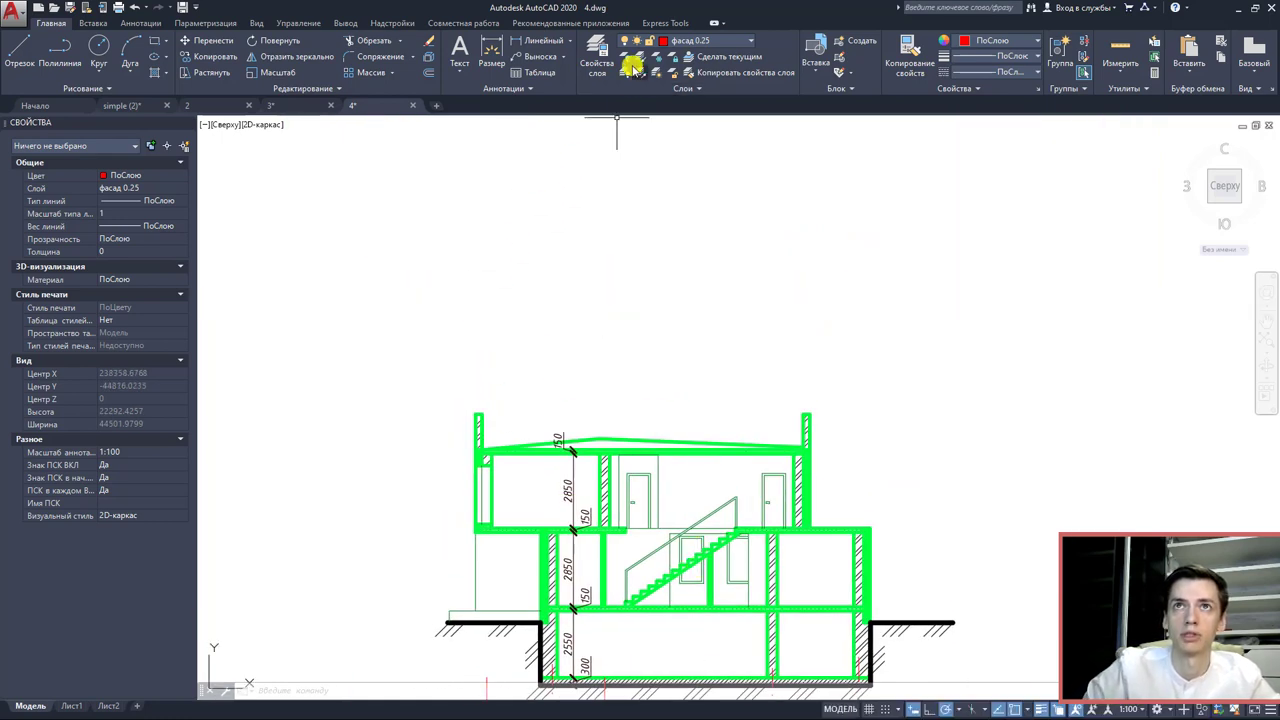
- Copy the basement plan's title and paste it above the section drawing
scroll(528, 329, down, 6)
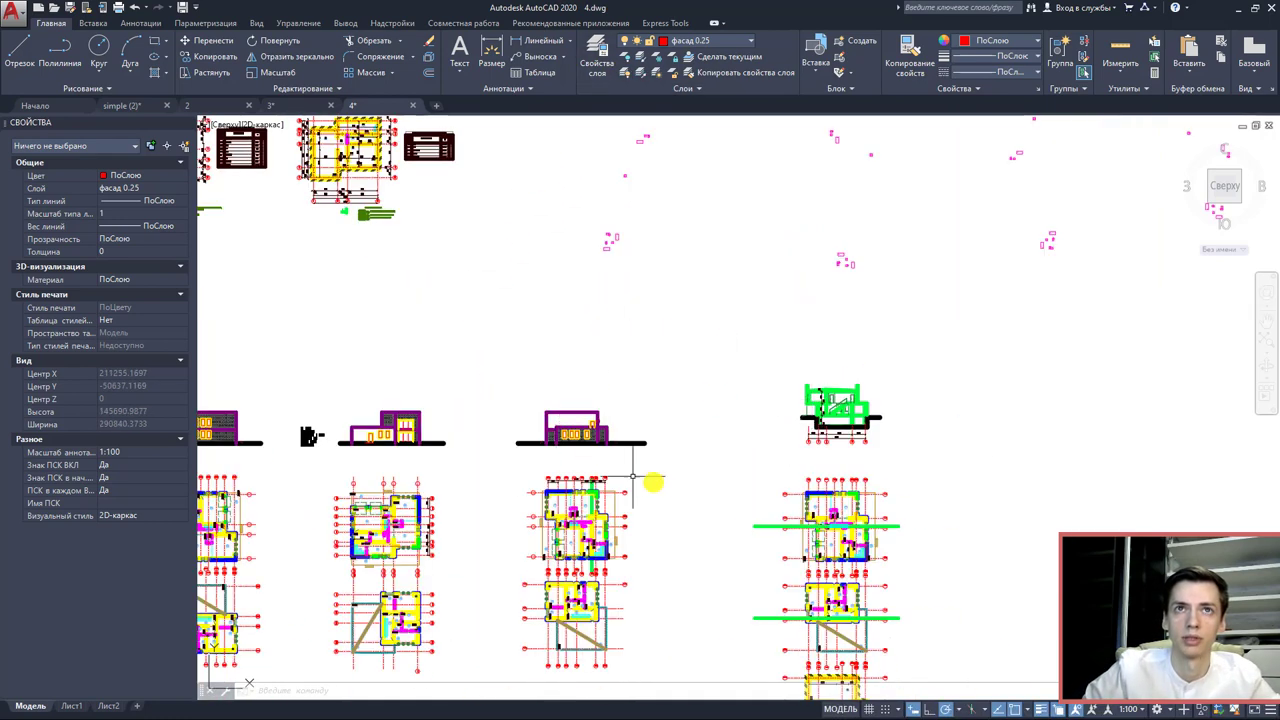
middle_drag(443, 243, 520, 380)
click(425, 229)
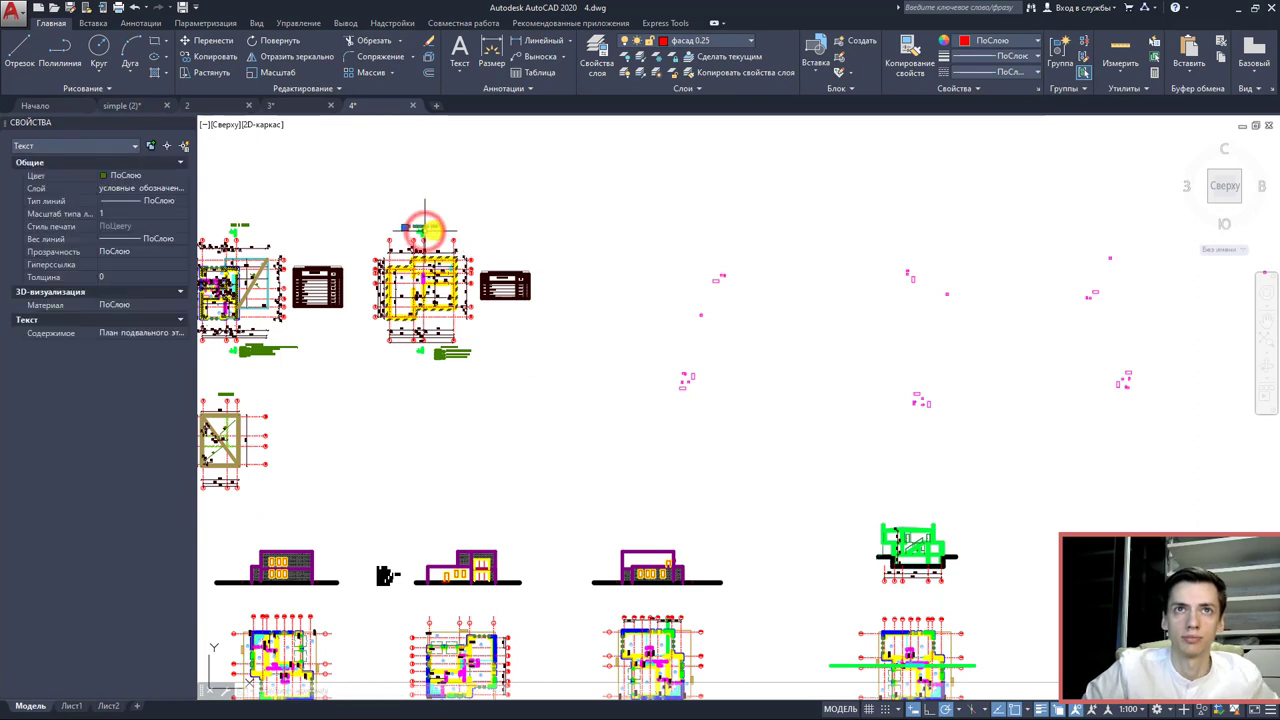
click(709, 366)
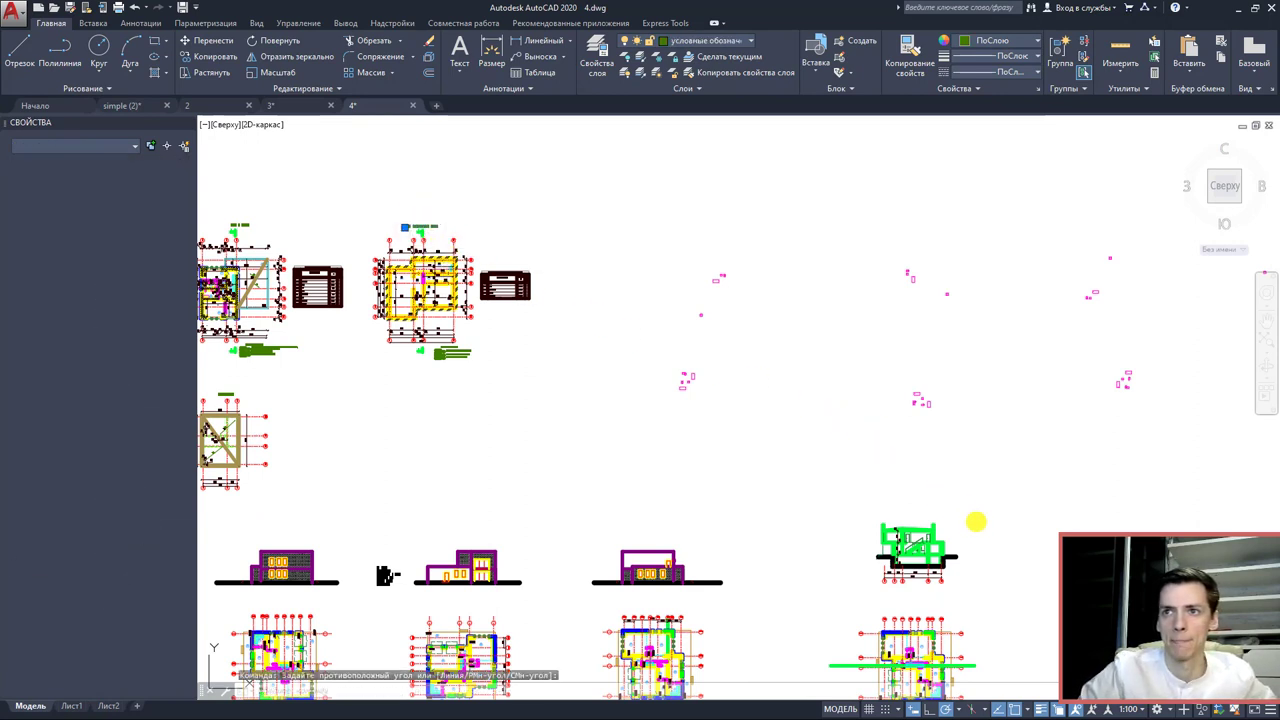
click(980, 545)
scroll(986, 574, up, 4)
key(ctrl+v)
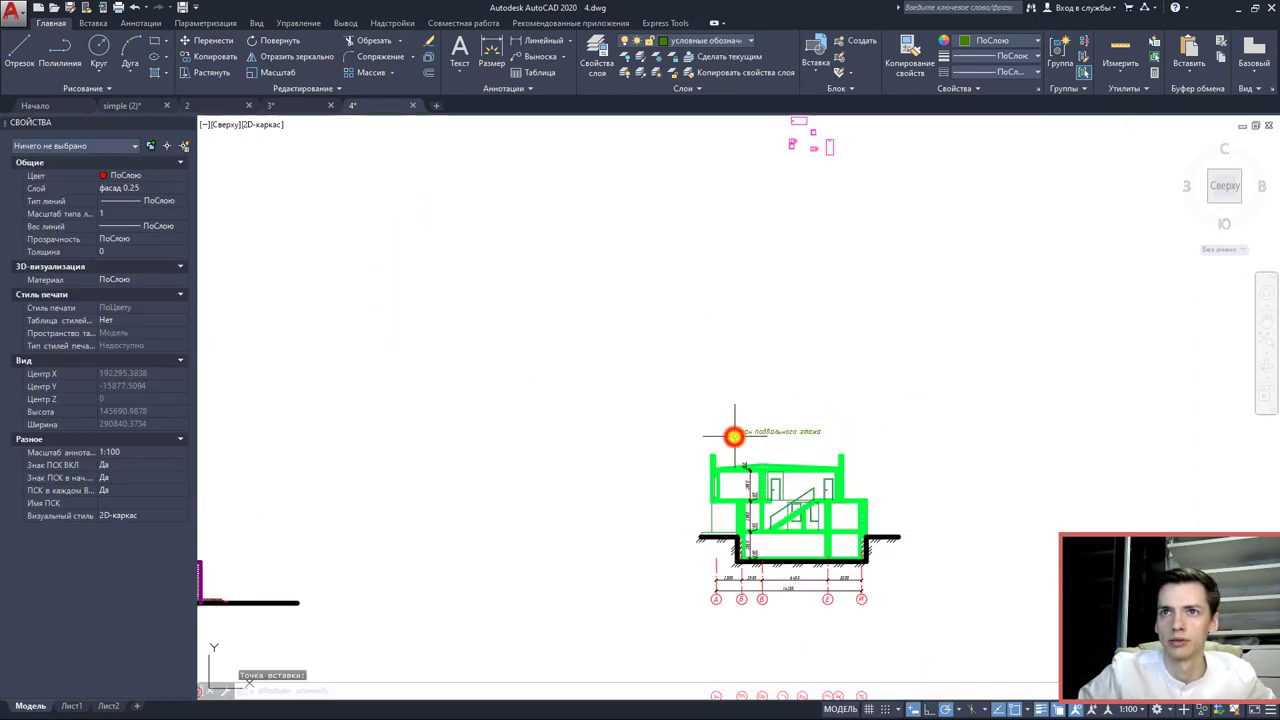
click(734, 436)
- Change the pasted title above the section drawing to "Разрез 1-1"
scroll(757, 434, up, 4)
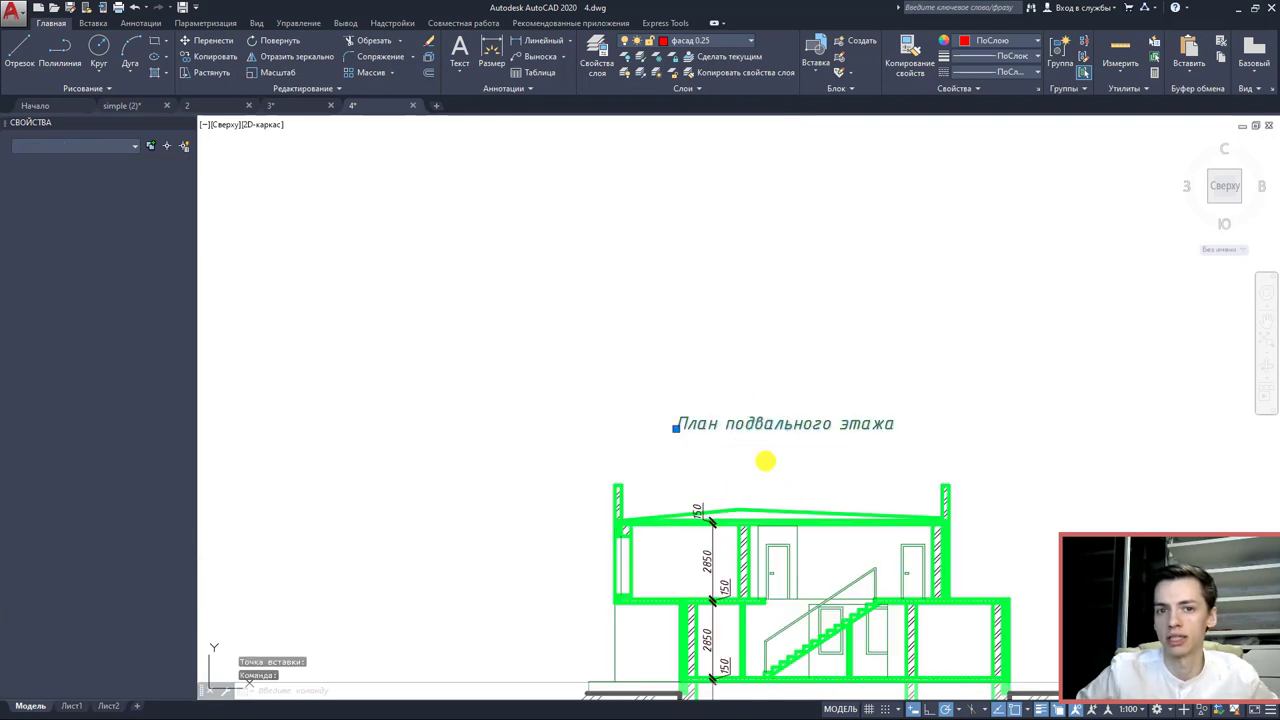
double_click(765, 458)
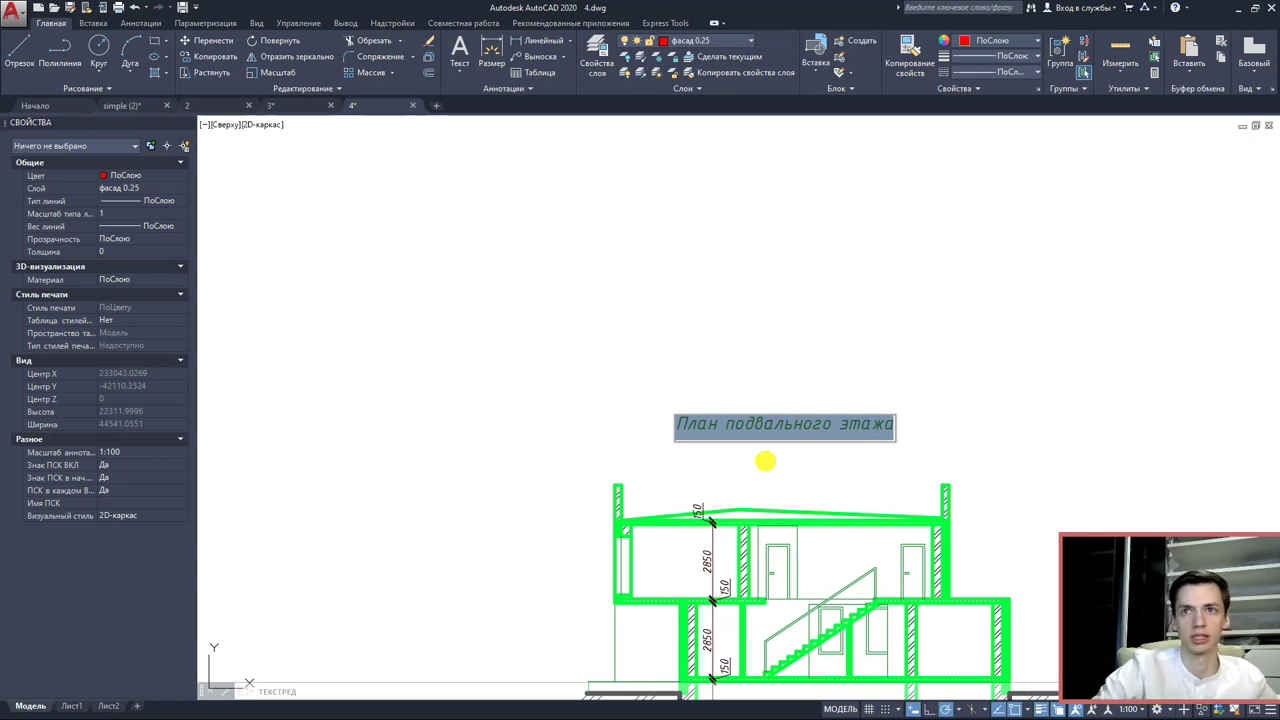
text(Разрез)
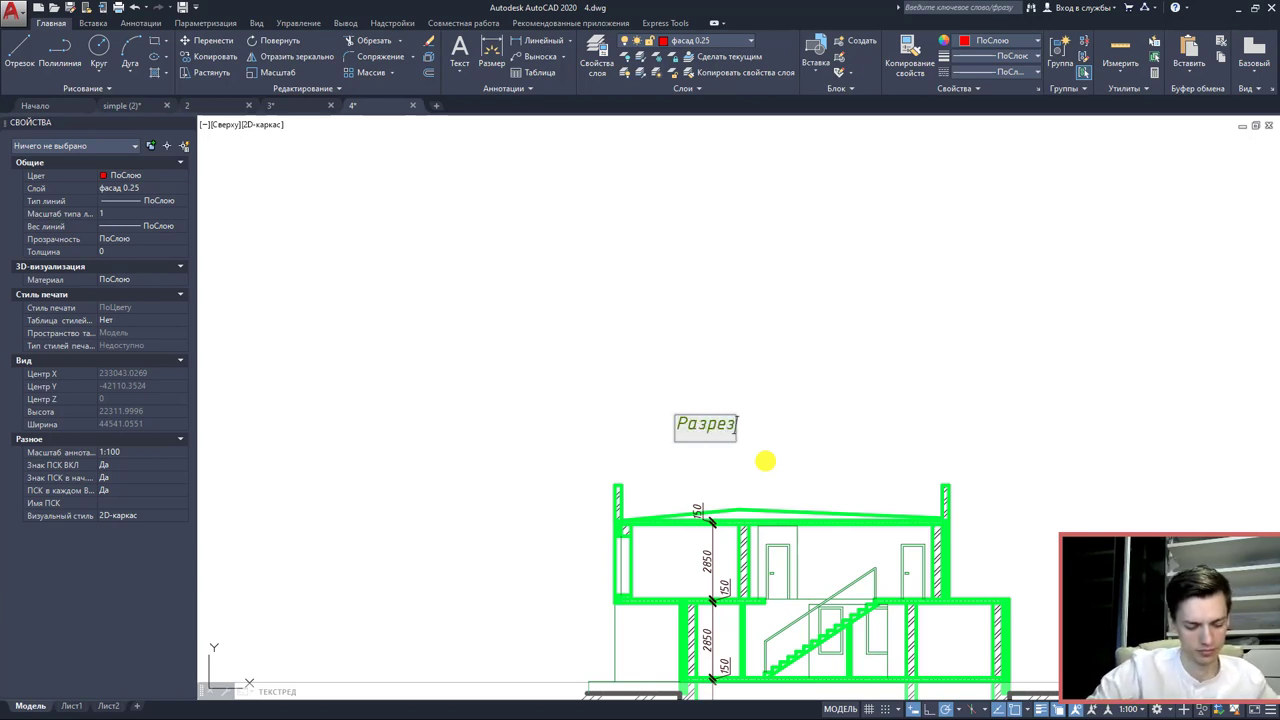
text( 1-1)
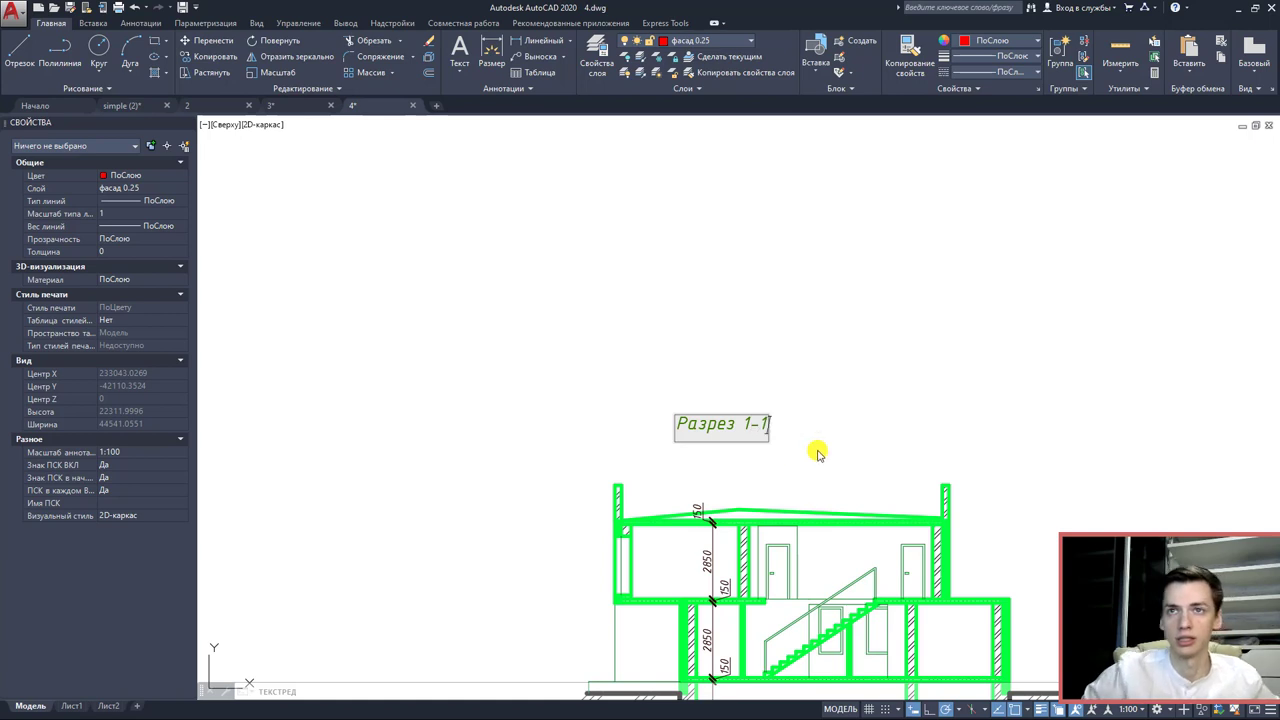
click(820, 450)
key(Escape)
- Move the "Разрез 1-1" title so it sits roughly centred above the section's roof
click(678, 425)
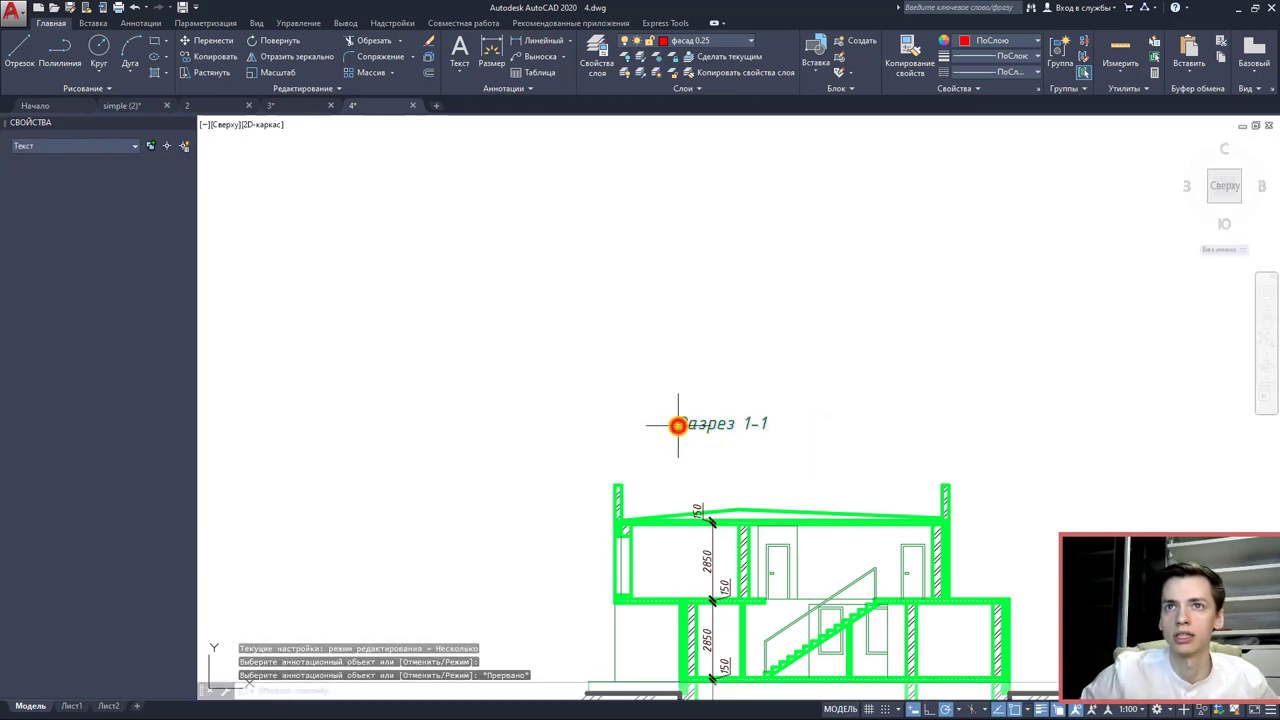
click(678, 425)
click(778, 438)
key(Escape)
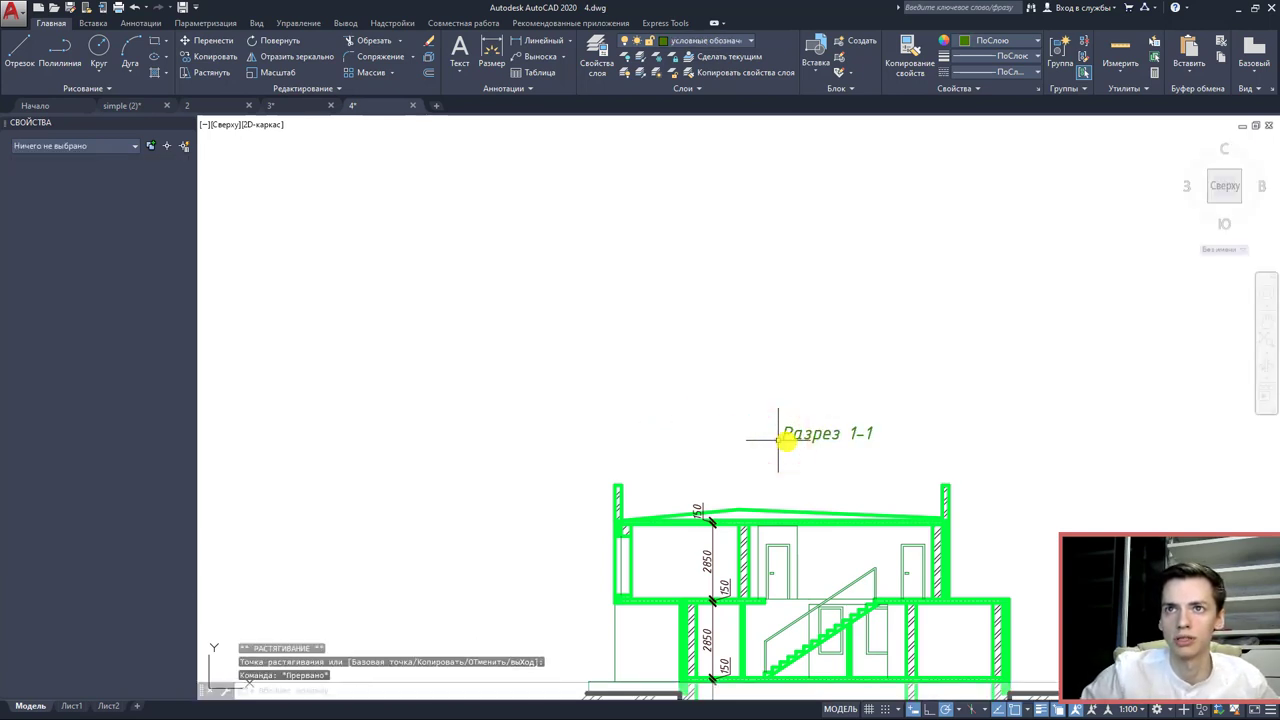
click(784, 436)
click(777, 440)
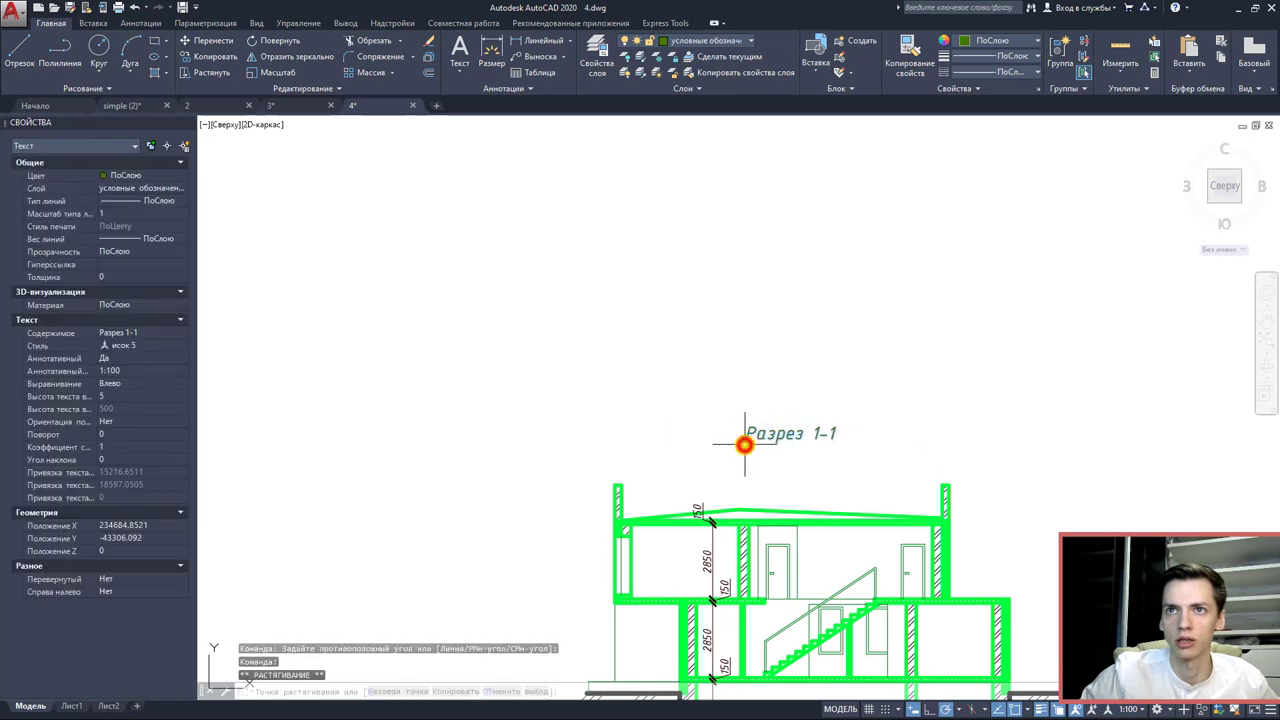
key(Escape)
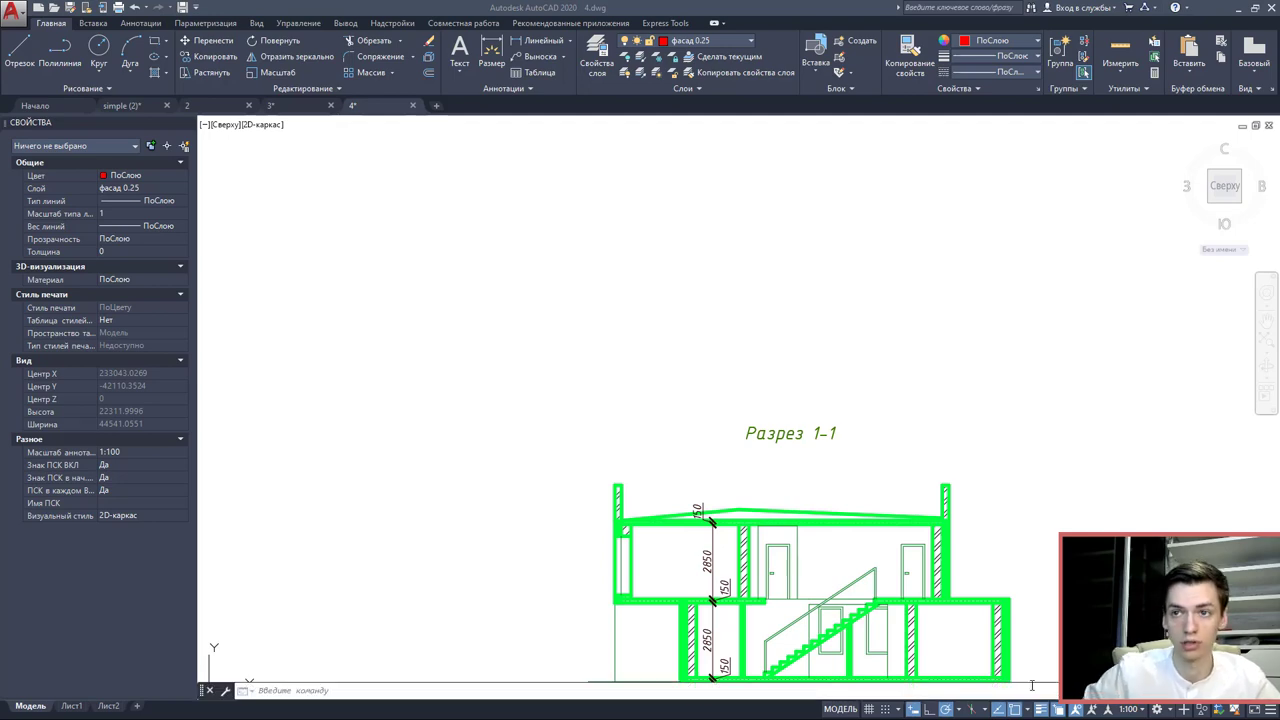
- Examine the second-floor plan's balcony 2.9, its door opening and roof slopes, and highlight the surrounding parapet outline
scroll(1009, 651, down, 2)
scroll(700, 514, down, 2)
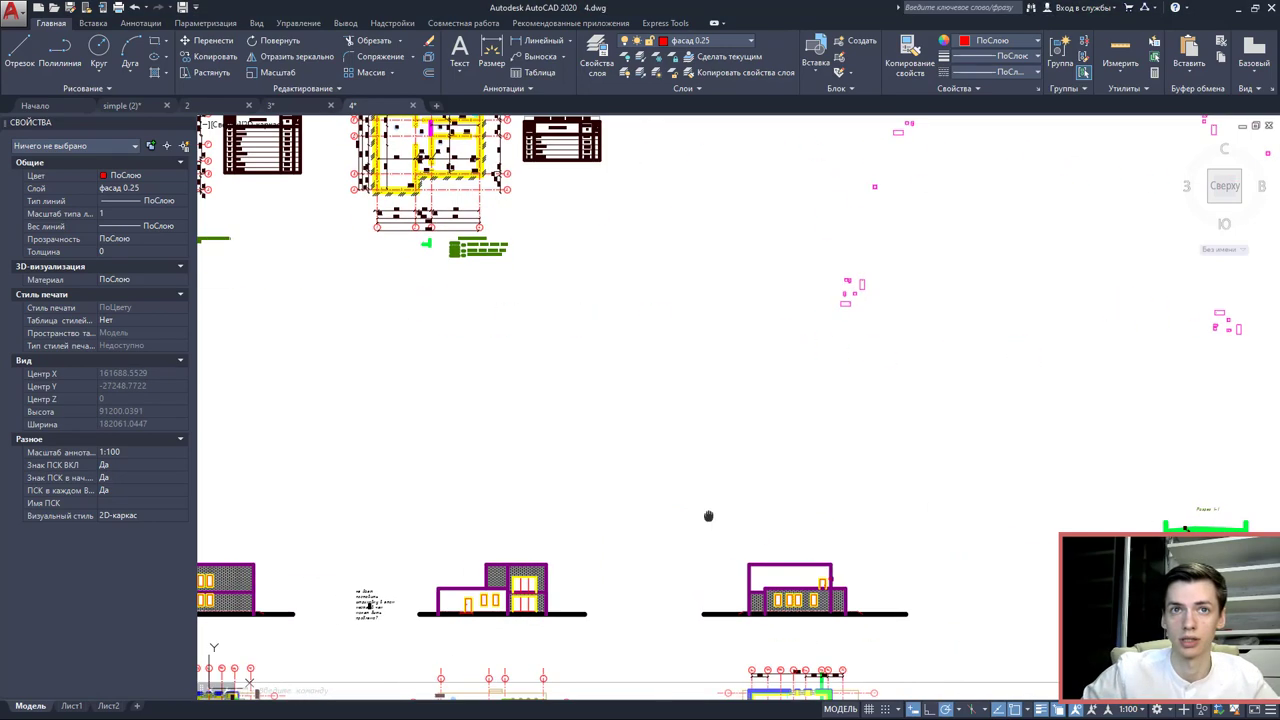
scroll(674, 457, up, 4)
middle_drag(641, 490, 860, 490)
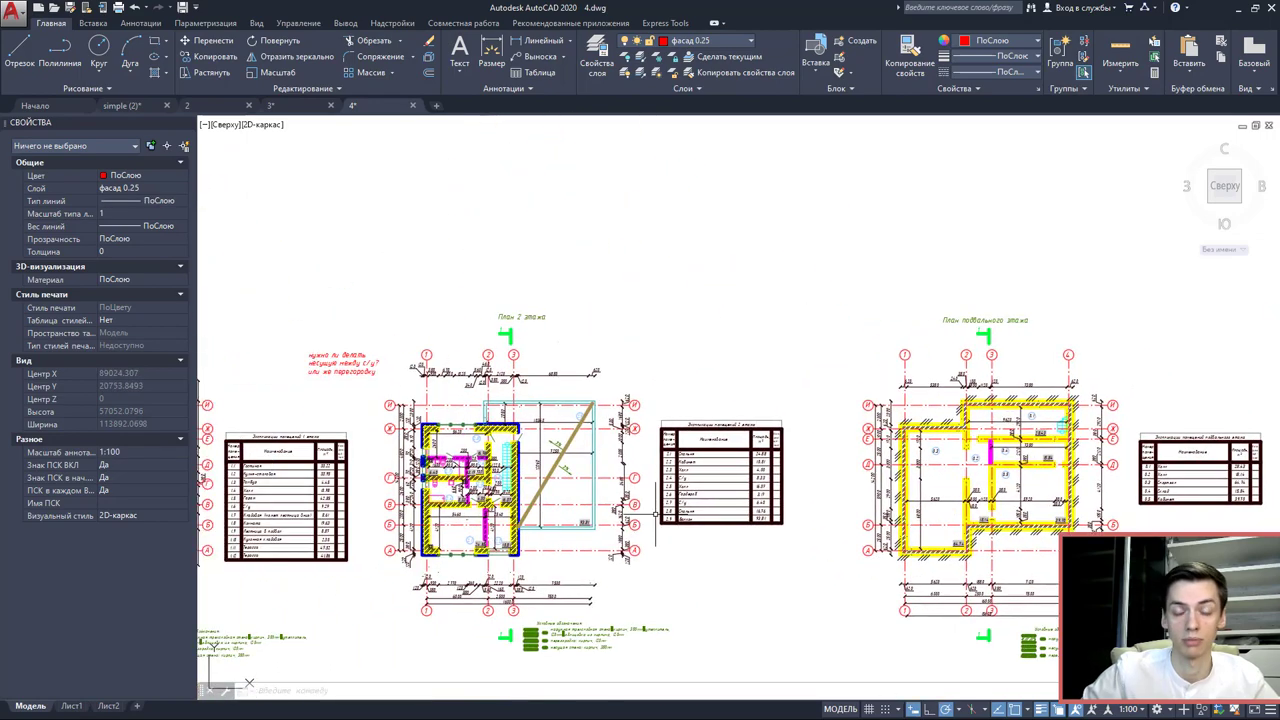
scroll(523, 443, up, 5)
scroll(523, 442, up, 4)
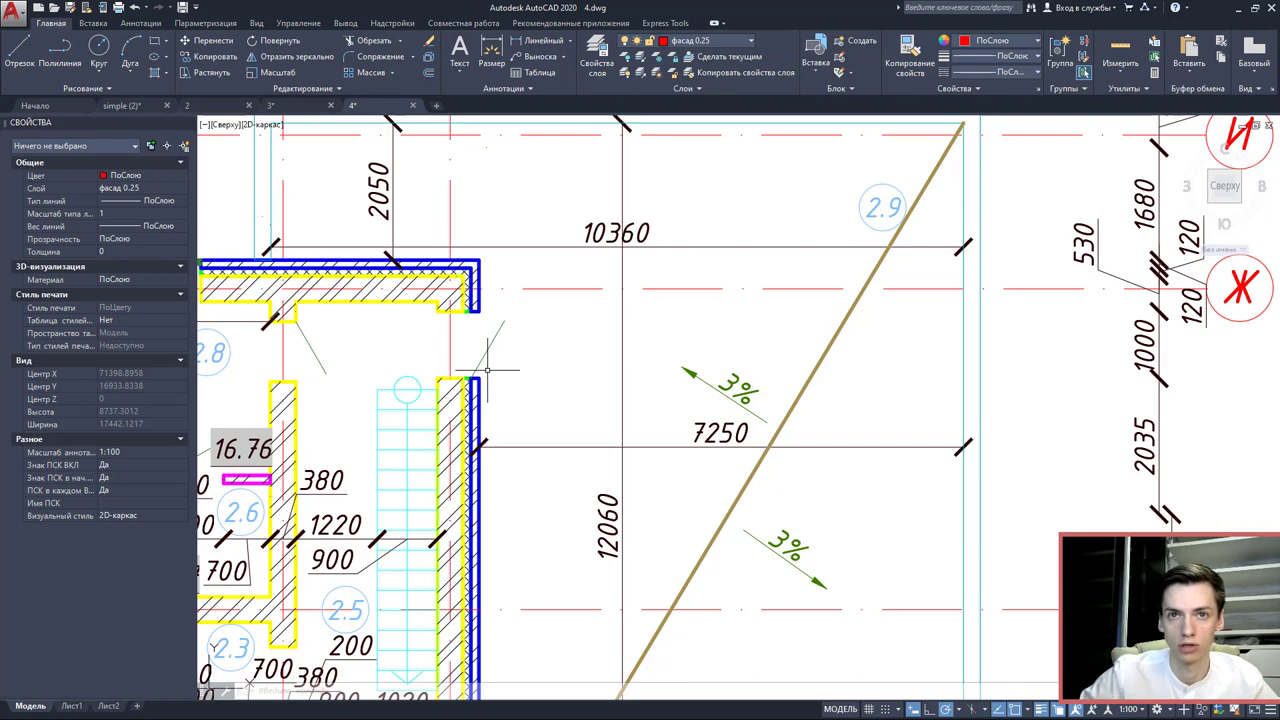
scroll(487, 370, down, 4)
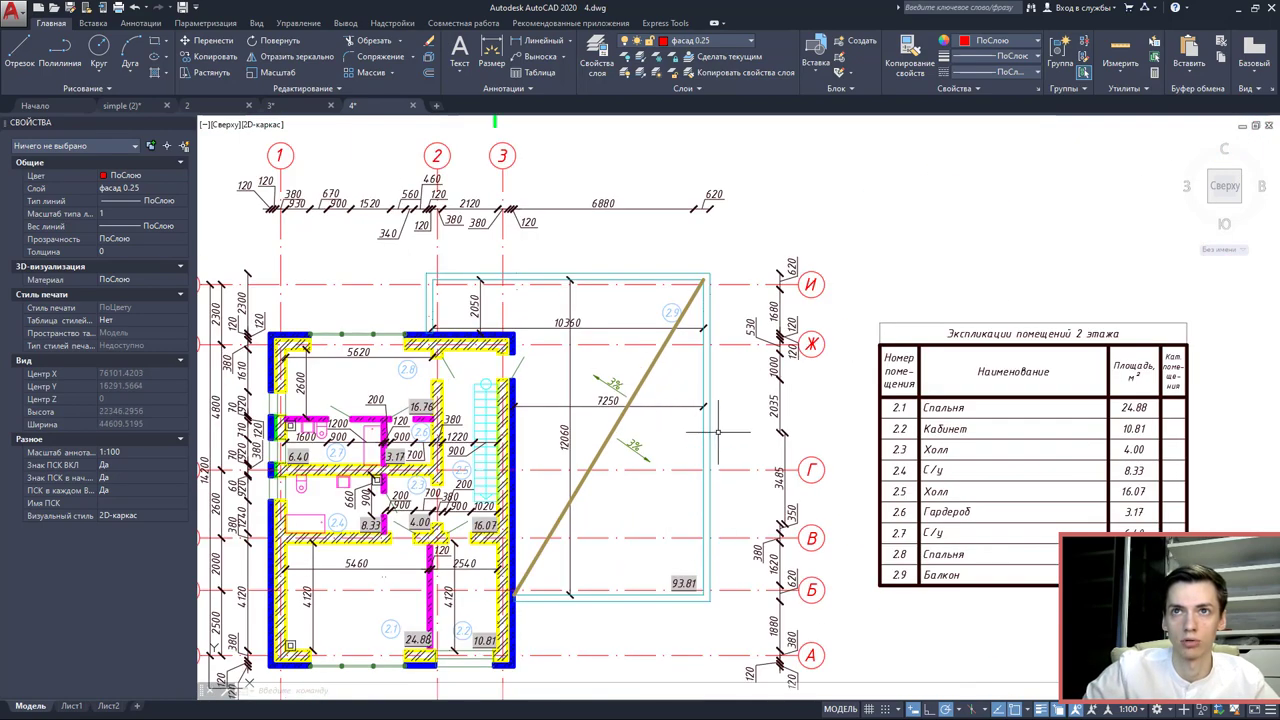
click(708, 397)
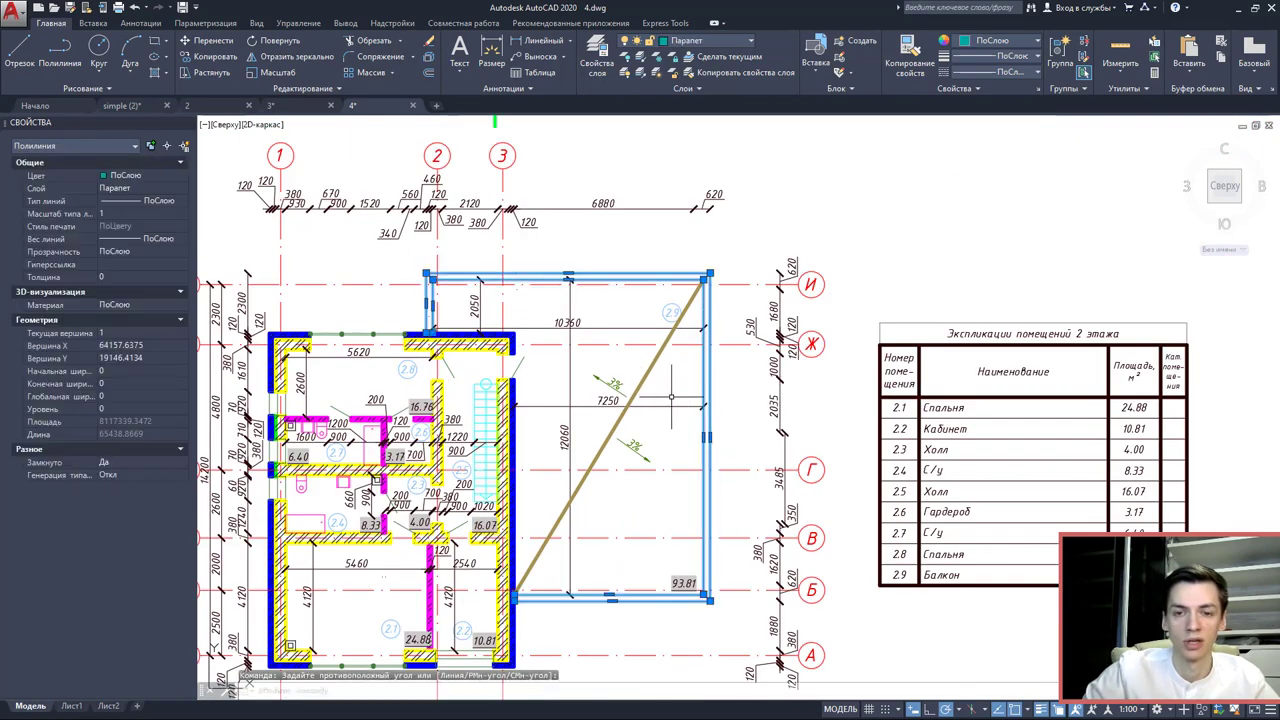